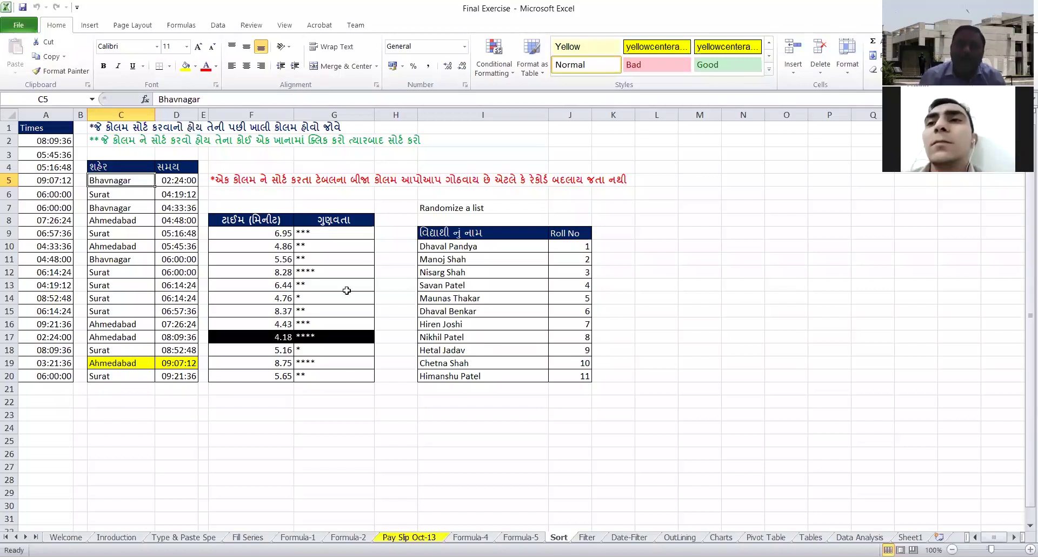
# - Look over the Times, city and rating tables, then settle on the first student name
pyautogui.moveTo(56, 131); pyautogui.dragTo(52, 376)
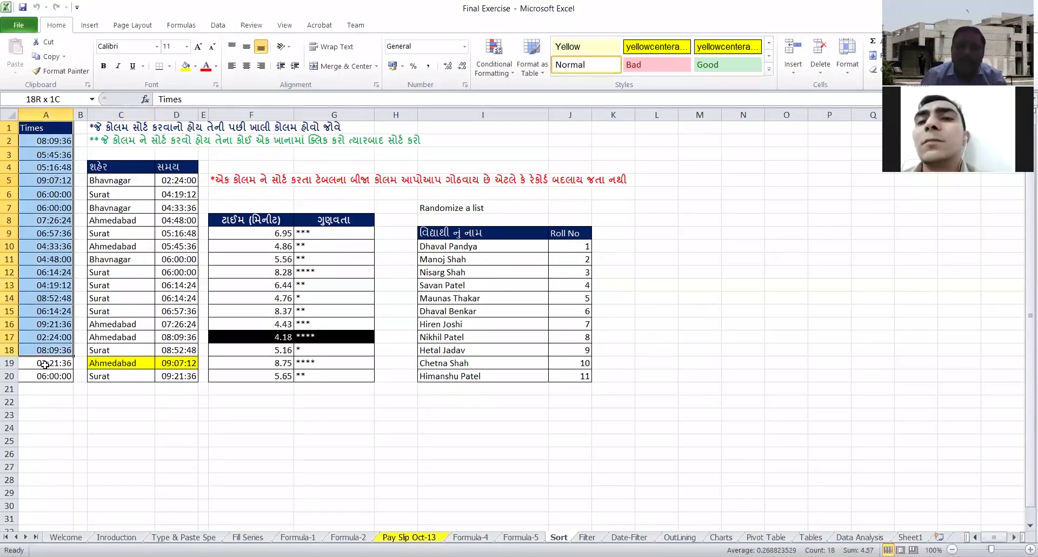
pyautogui.moveTo(161, 170); pyautogui.dragTo(146, 389)
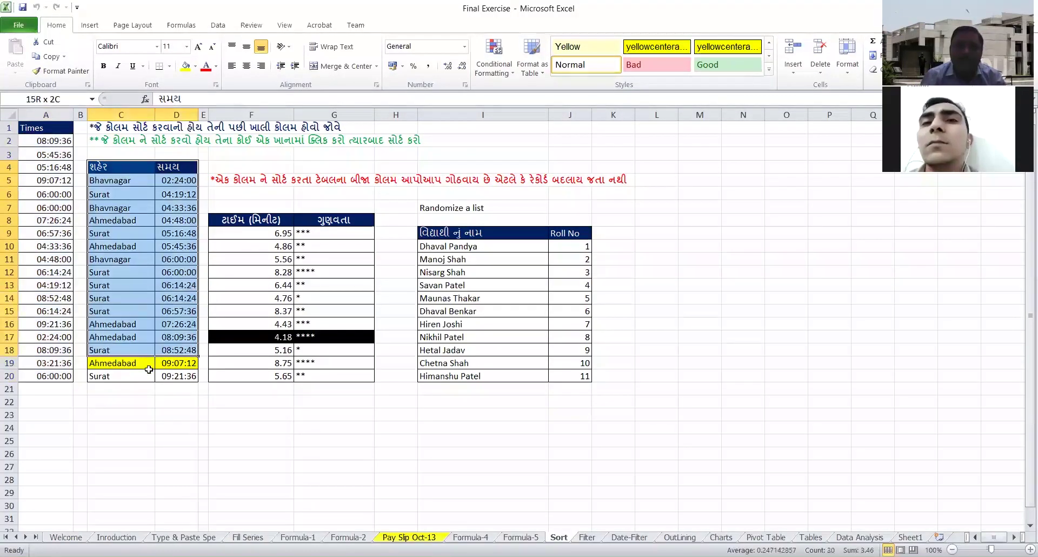
pyautogui.click(146, 445)
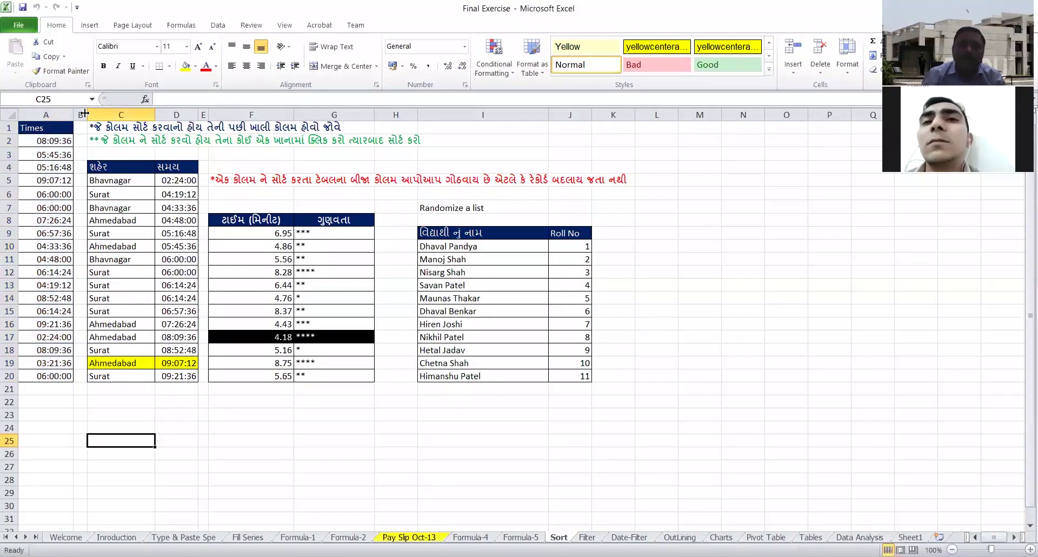
pyautogui.click(81, 114)
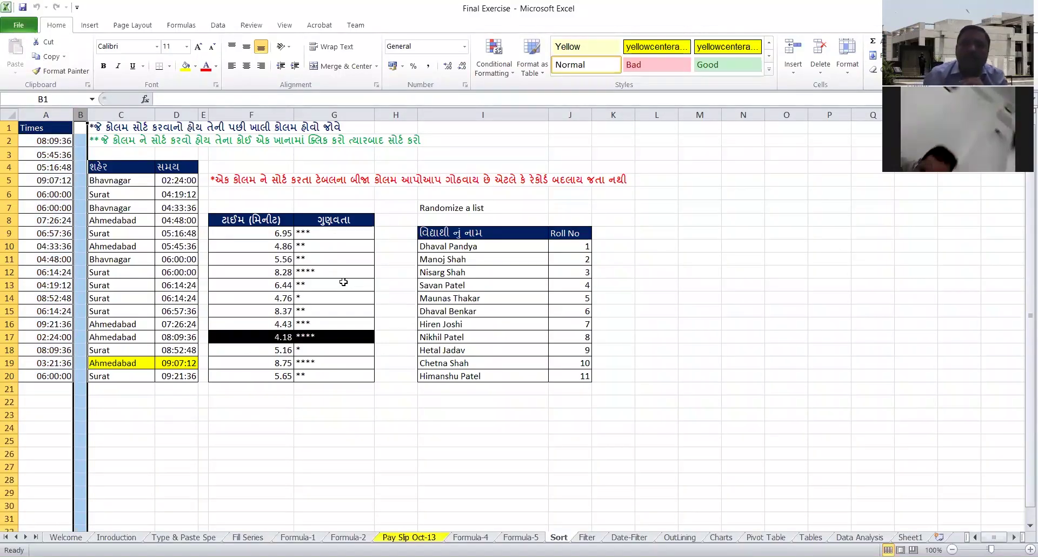
pyautogui.click(204, 116)
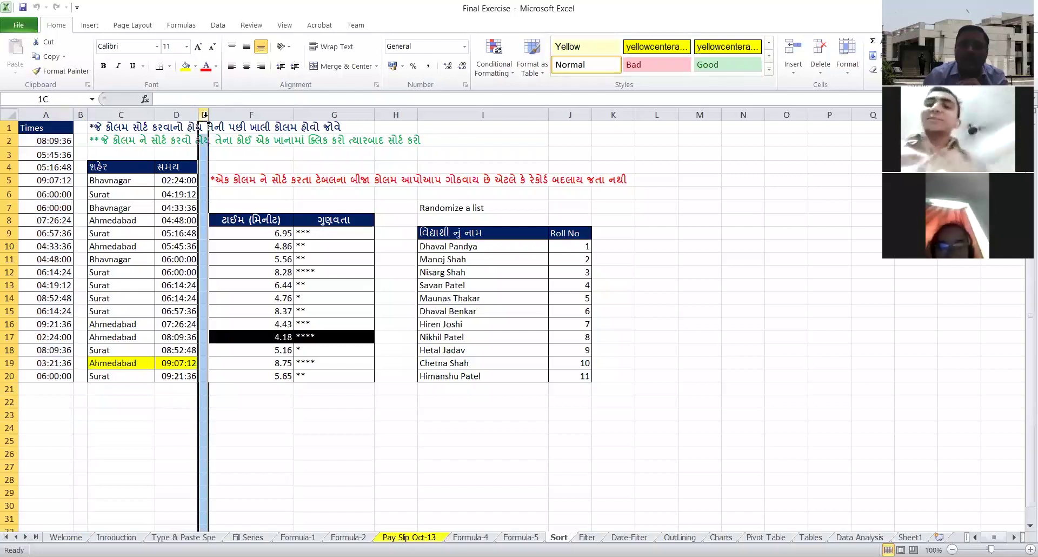
pyautogui.click(393, 113)
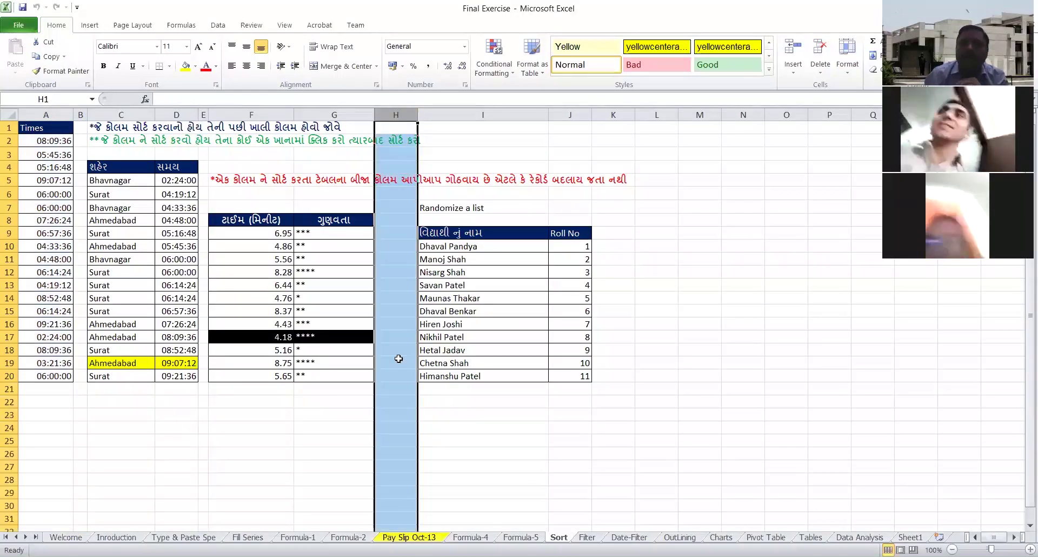
pyautogui.click(524, 454)
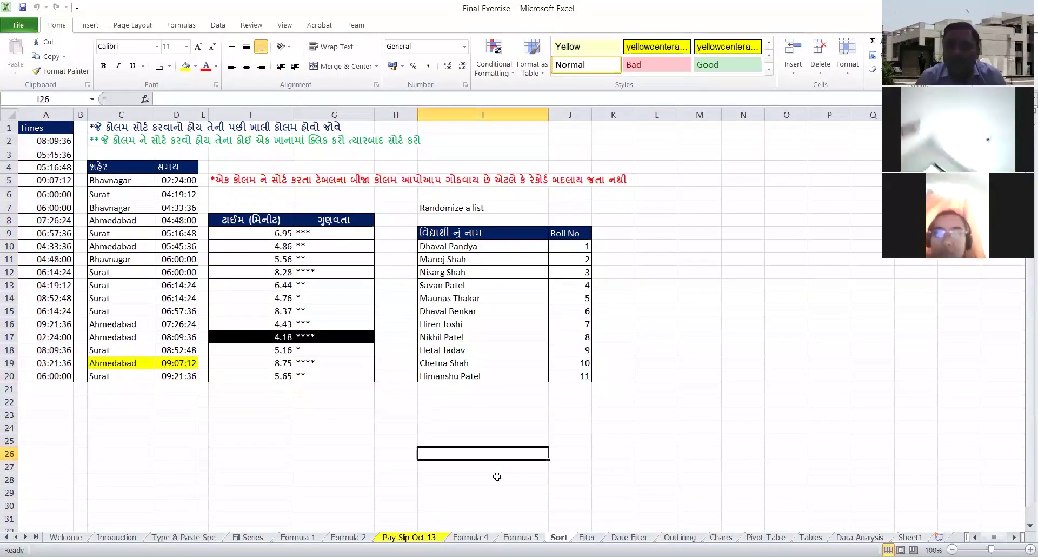
pyautogui.click(492, 247)
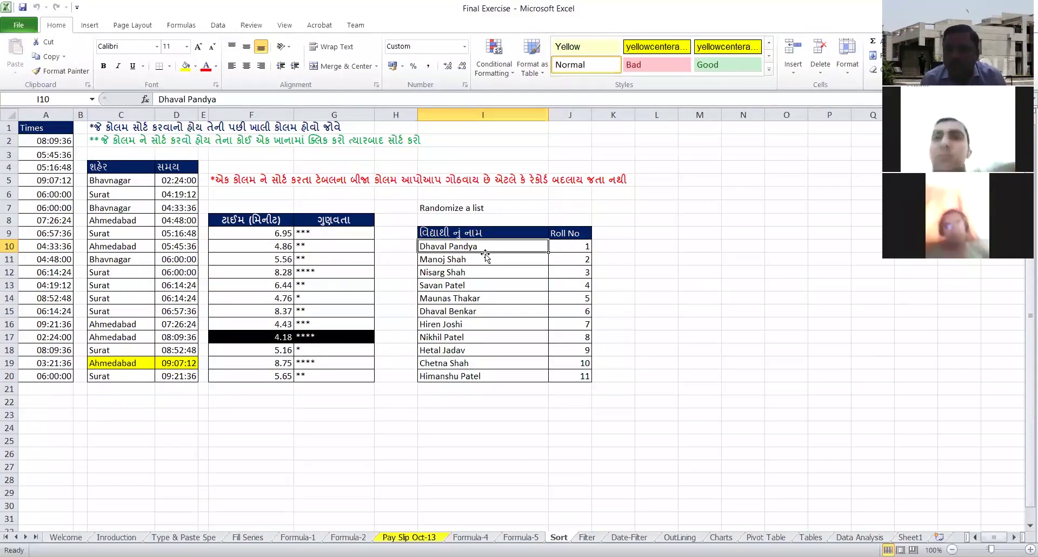
pyautogui.click(479, 290)
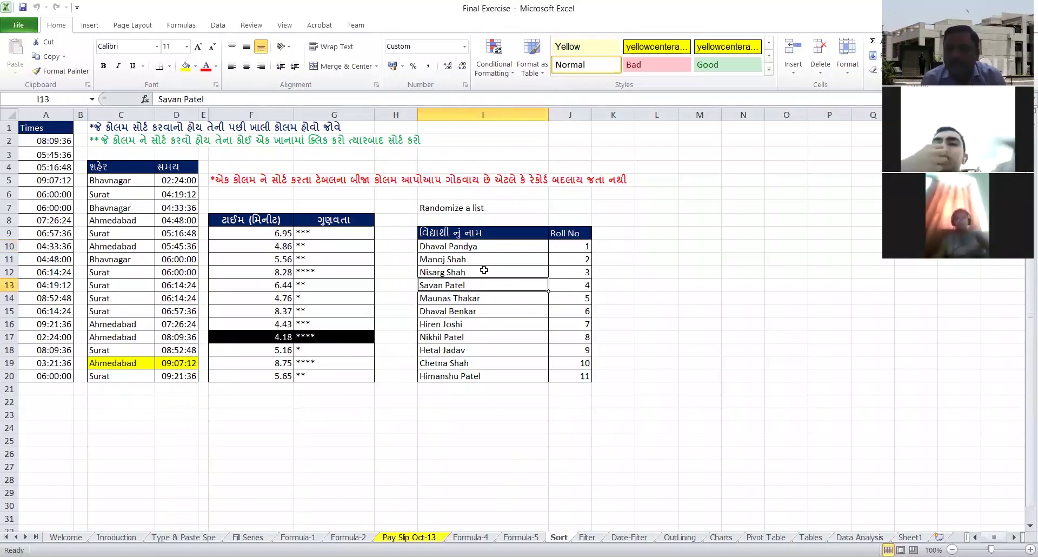
pyautogui.click(479, 246)
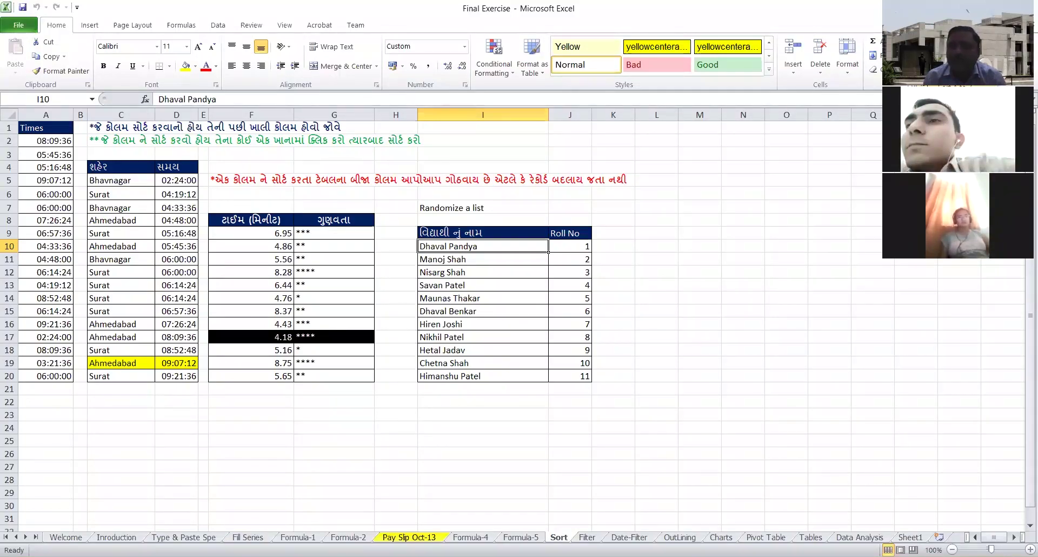
# - Sort the student list alphabetically by name, A to Z
pyautogui.hotkey('alt', 'h')
pyautogui.press('s')
pyautogui.press('s')
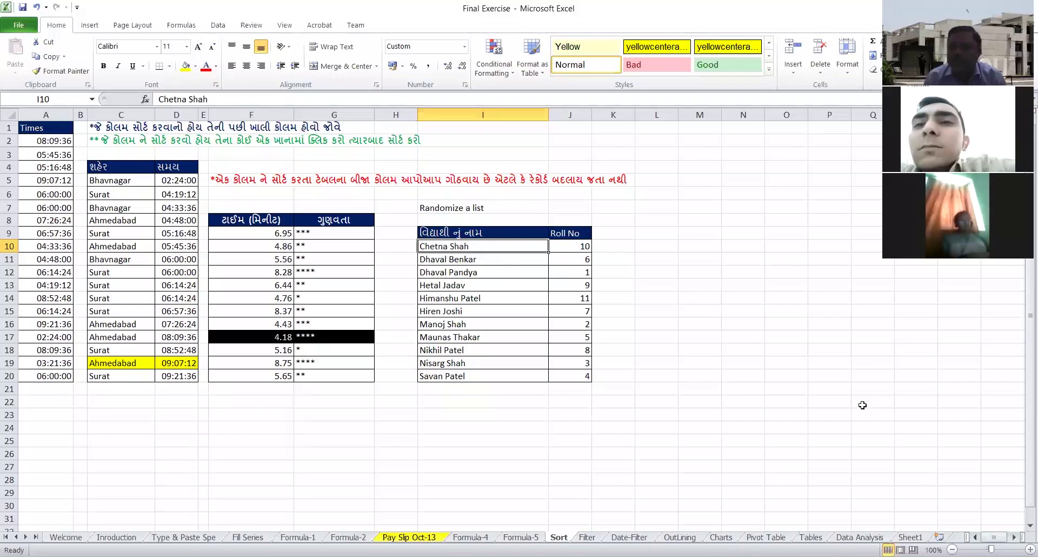
pyautogui.press('Down')
pyautogui.press('Down')
pyautogui.press('Down')
pyautogui.press('Up')
pyautogui.press('Up')
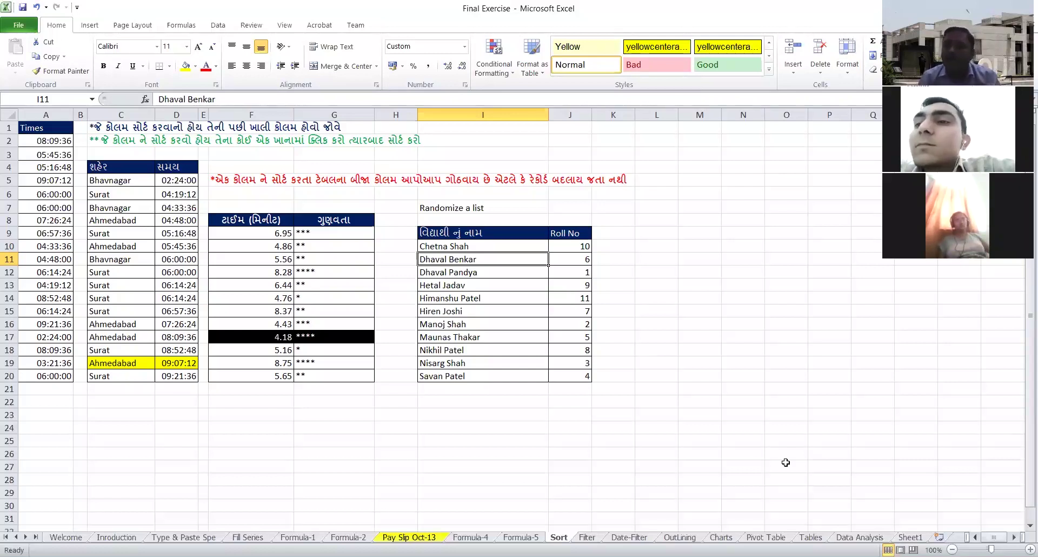
pyautogui.press('Up')
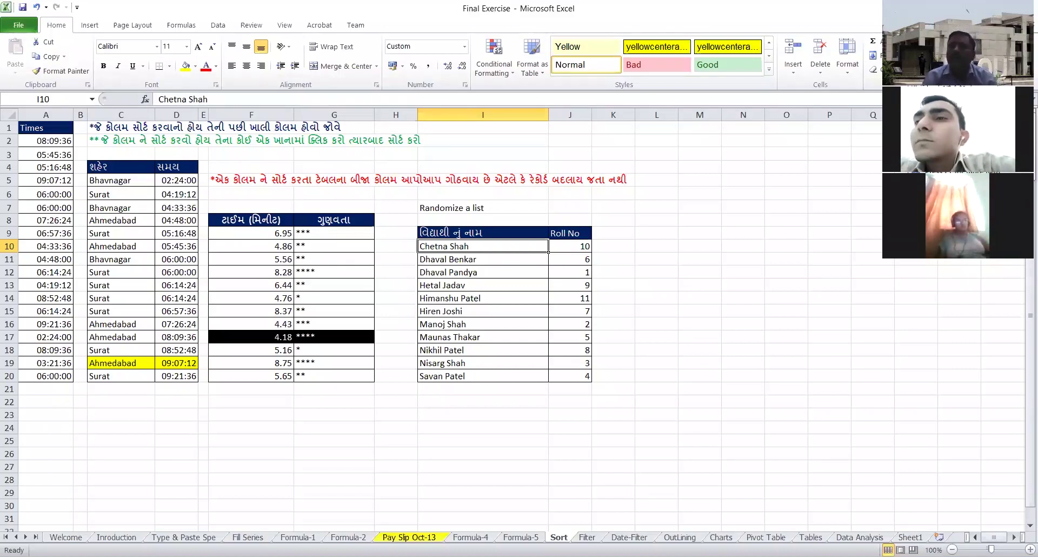
pyautogui.hotkey('alt', 'h')
pyautogui.press('s')
pyautogui.press('o')
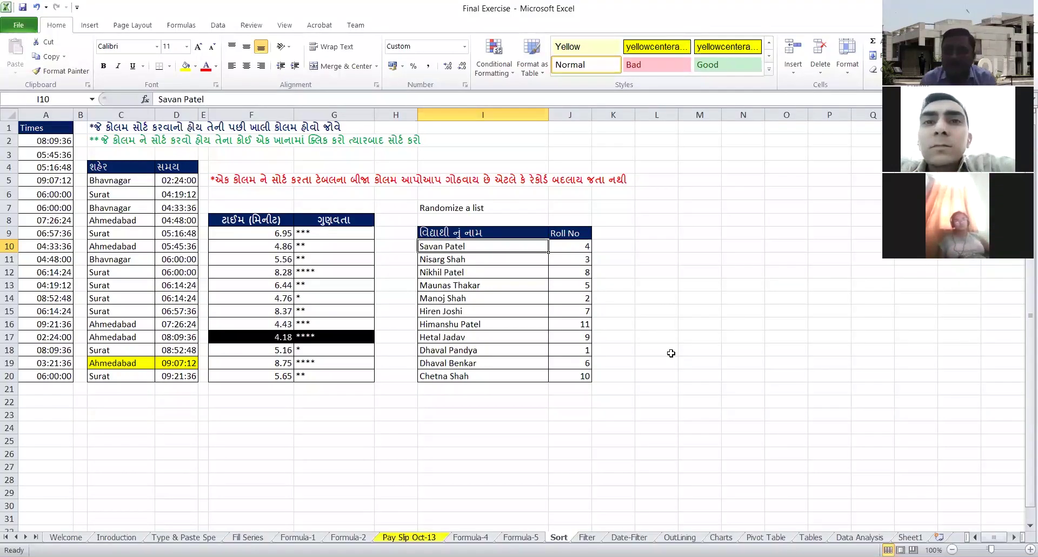
pyautogui.press('Down')
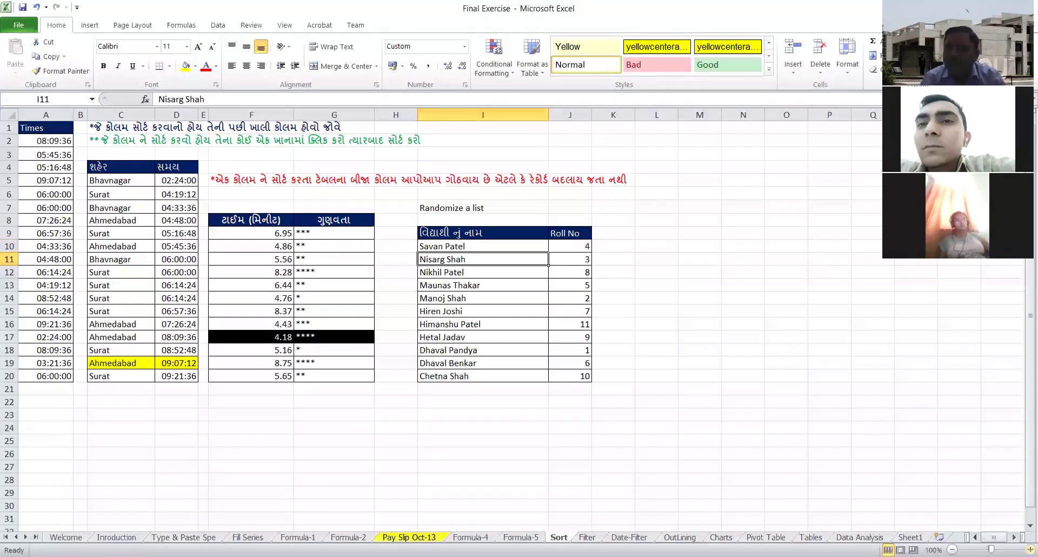
pyautogui.scroll(2, 557, 227)
pyautogui.scroll(1, 562, 211)
pyautogui.scroll(1, 567, 192)
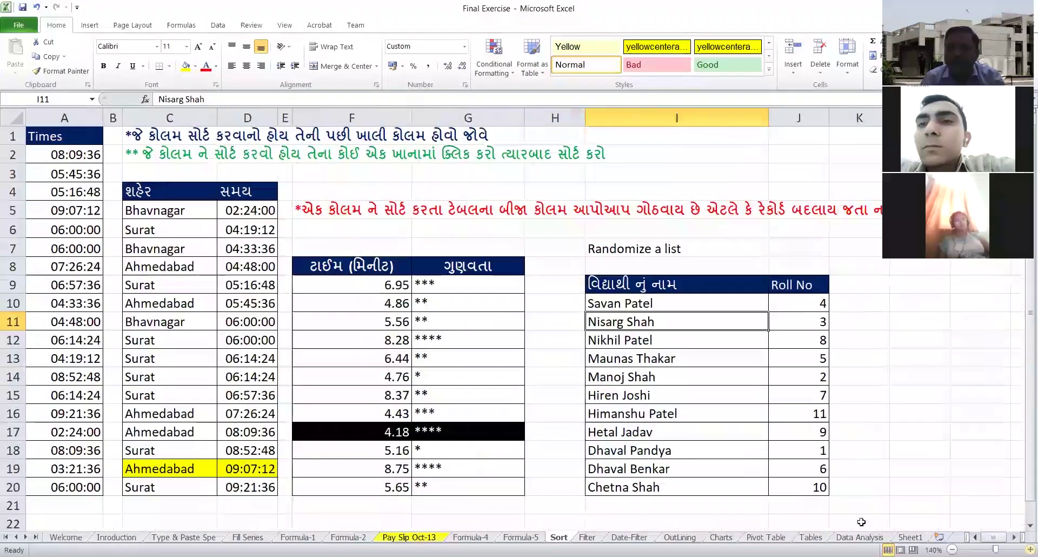
pyautogui.moveTo(636, 303); pyautogui.dragTo(652, 489)
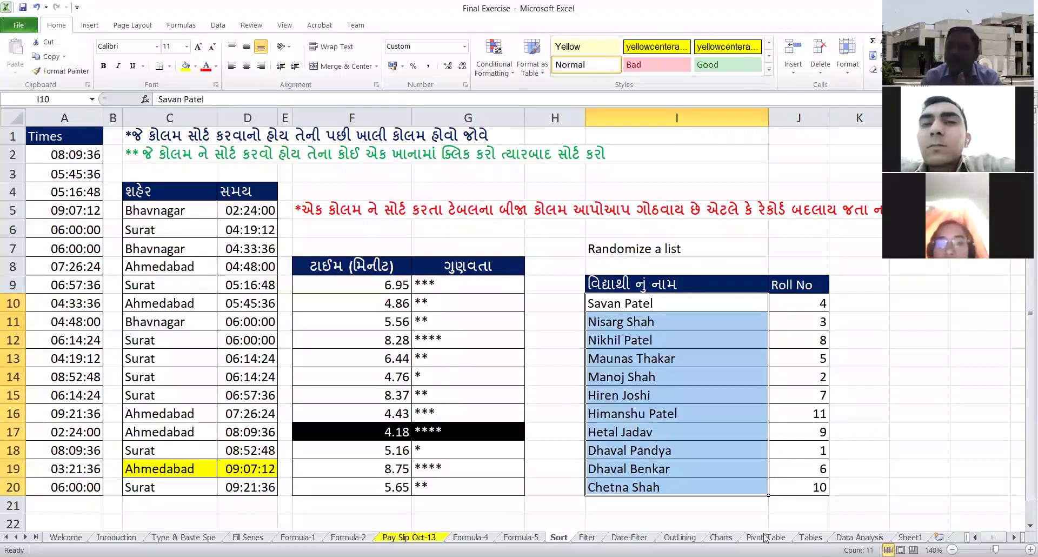
pyautogui.press('Right')
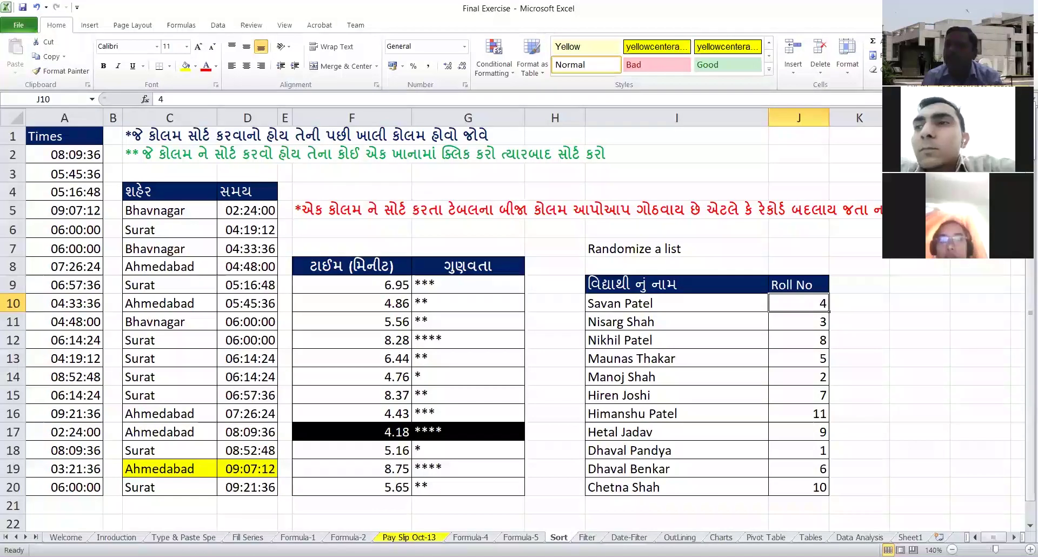
# - Sort the student list by Roll No, smallest to largest
pyautogui.hotkey('alt', 'a')
pyautogui.press('s')
pyautogui.press('a')
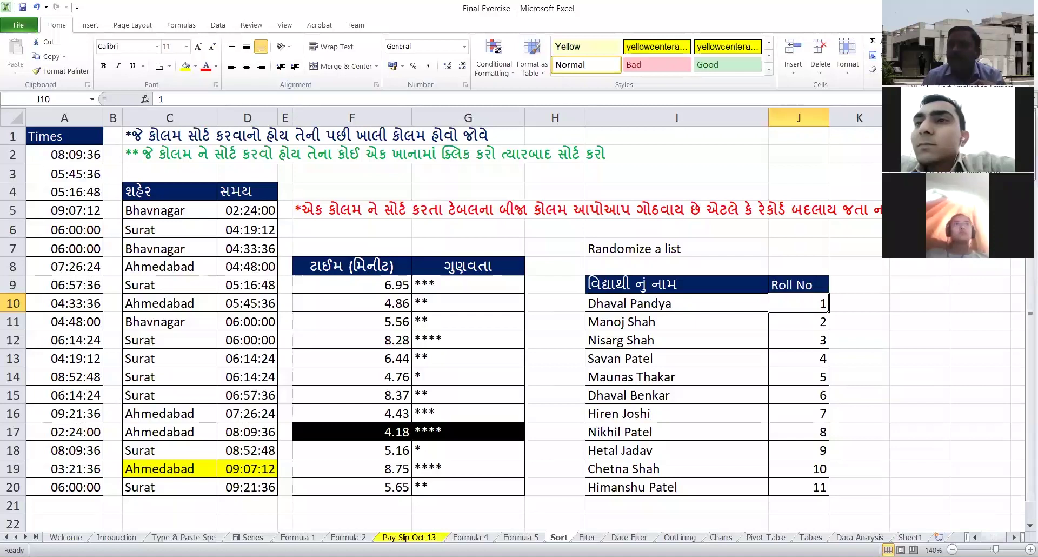
# - Reverse the Roll No order so it runs from 11 down to 1
pyautogui.hotkey('alt', 'h')
pyautogui.press('s')
pyautogui.press('o')
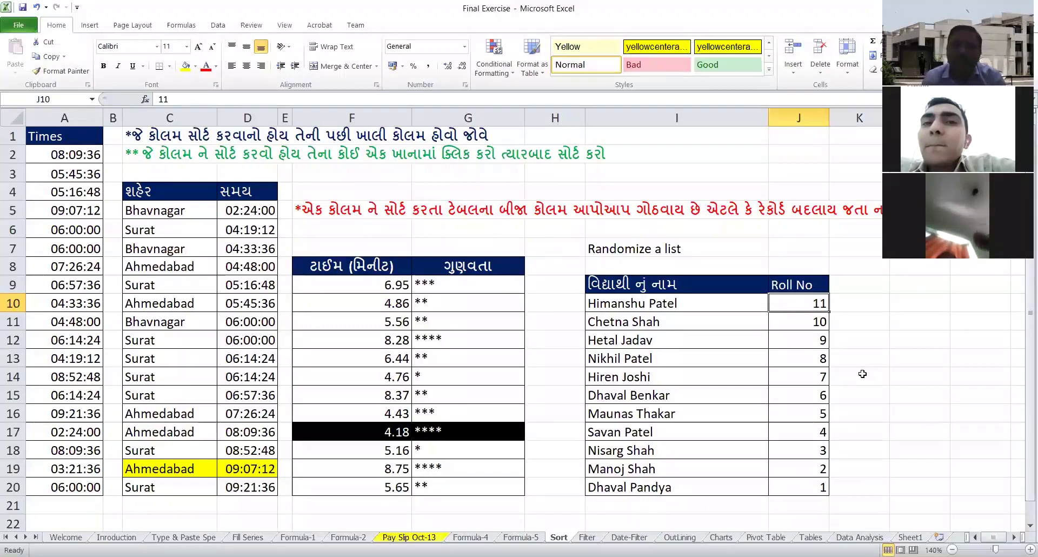
pyautogui.moveTo(179, 212); pyautogui.dragTo(226, 485)
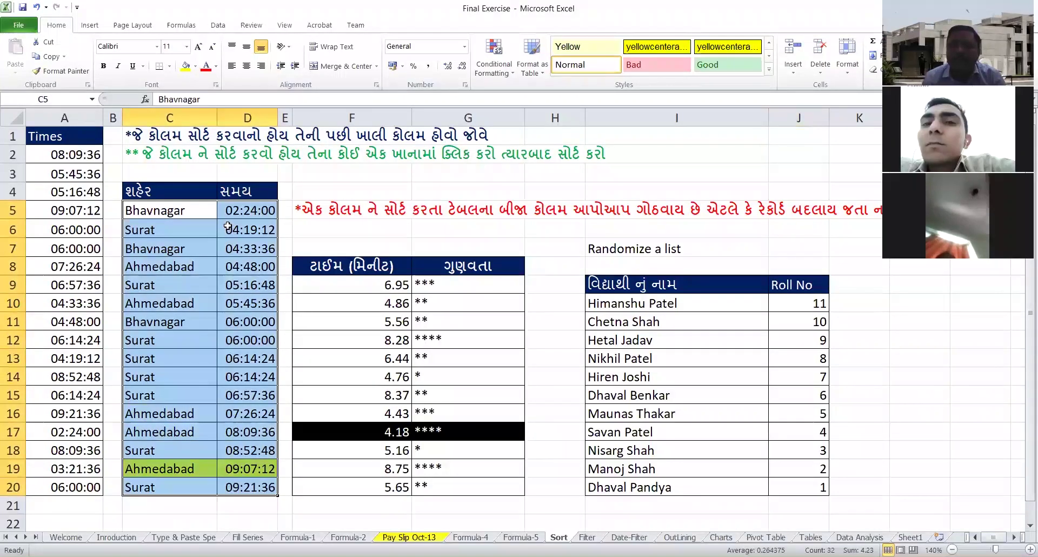
pyautogui.click(54, 153)
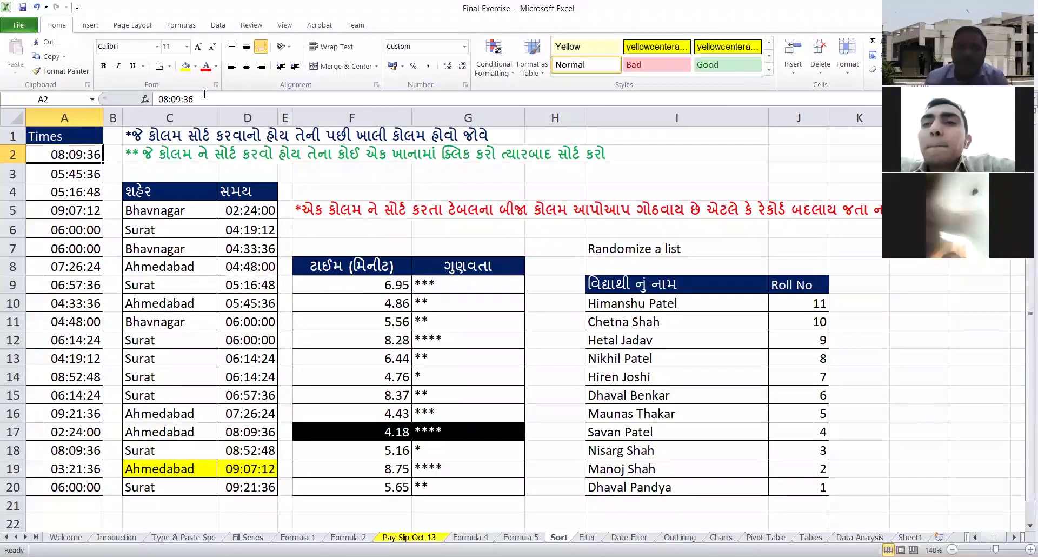
pyautogui.click(65, 210)
pyautogui.click(62, 285)
pyautogui.click(72, 414)
pyautogui.click(97, 476)
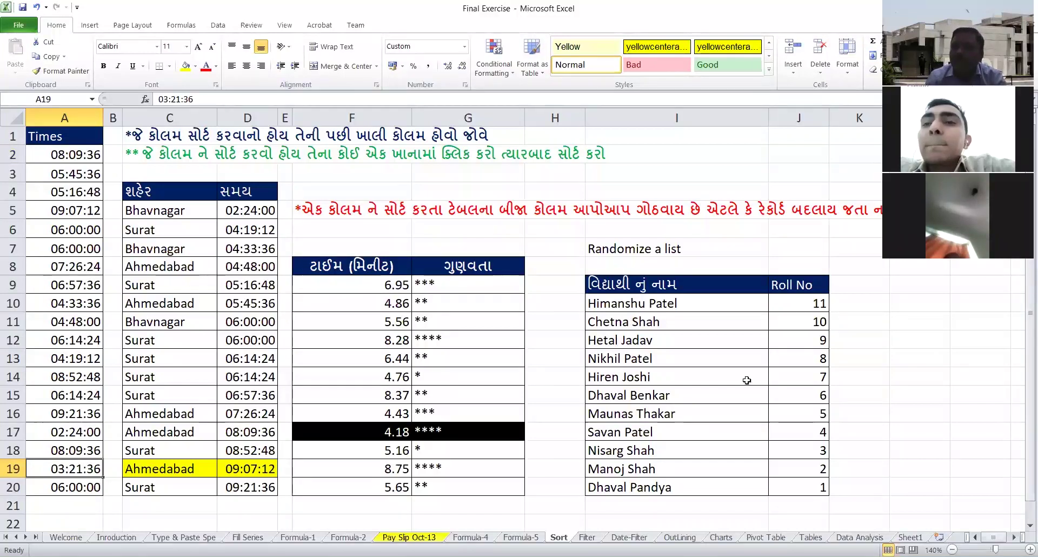
pyautogui.moveTo(633, 302); pyautogui.dragTo(791, 485)
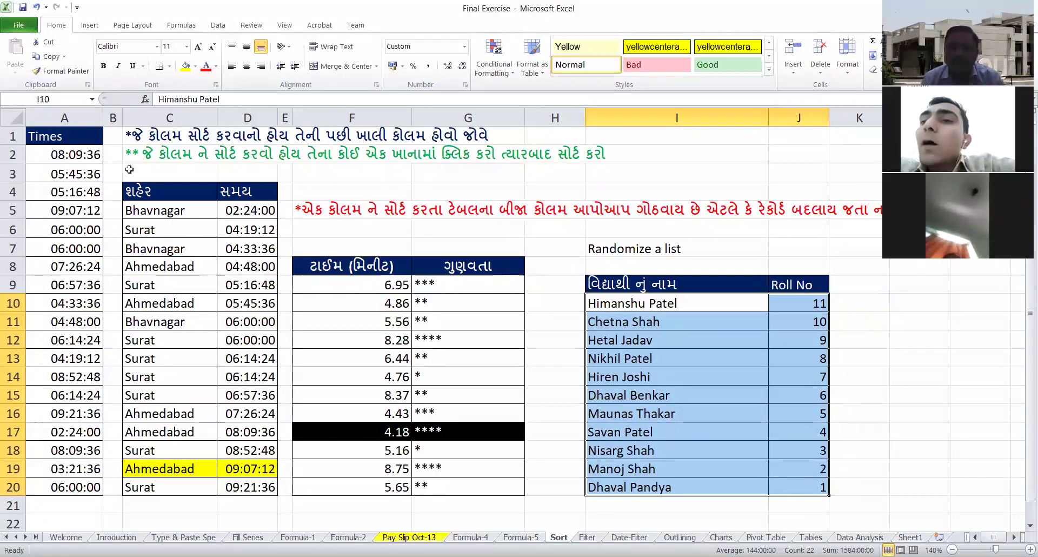
pyautogui.click(69, 153)
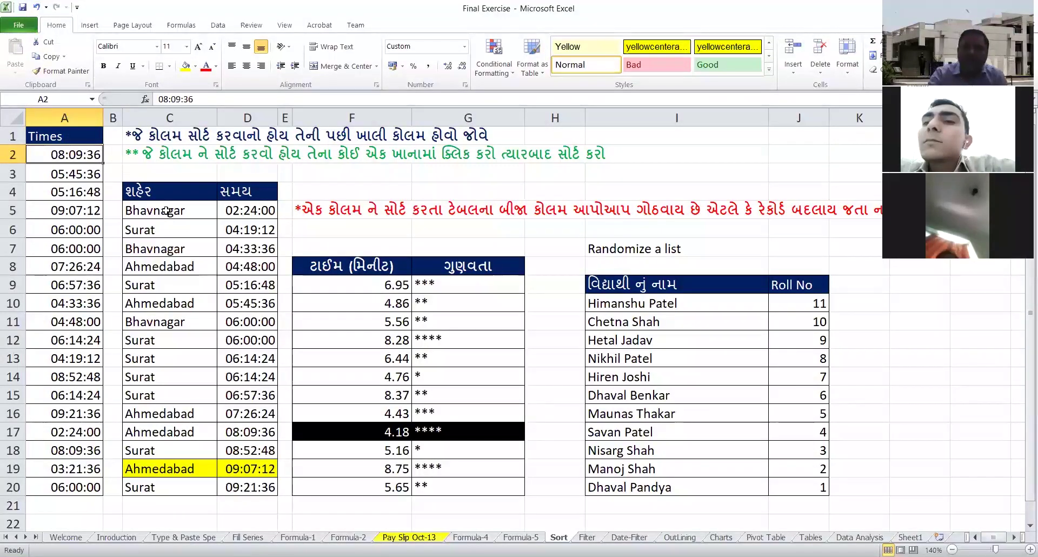
pyautogui.press('Down')
pyautogui.press('Down')
pyautogui.press('Down')
pyautogui.press('Down')
pyautogui.press('Down')
pyautogui.press('Down')
pyautogui.press('Down')
pyautogui.press('Down')
pyautogui.press('Down')
pyautogui.press('Down')
pyautogui.press('Down')
pyautogui.press('Down')
pyautogui.press('Up')
pyautogui.press('Up')
pyautogui.press('Up')
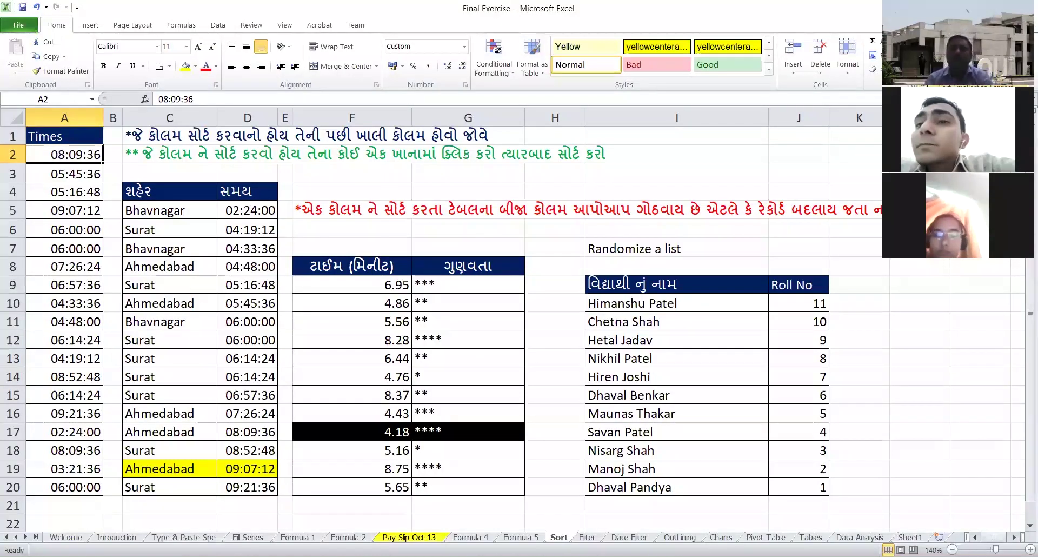
pyautogui.hotkey('alt', 'h')
pyautogui.press('s')
pyautogui.press('s')
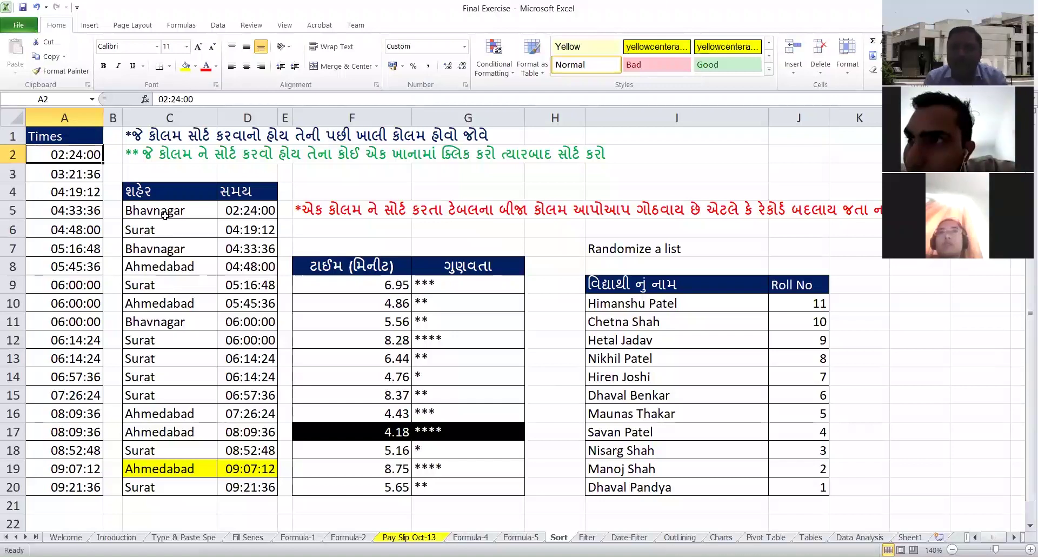
pyautogui.moveTo(163, 212); pyautogui.dragTo(248, 358)
pyautogui.moveTo(234, 478); pyautogui.dragTo(238, 487)
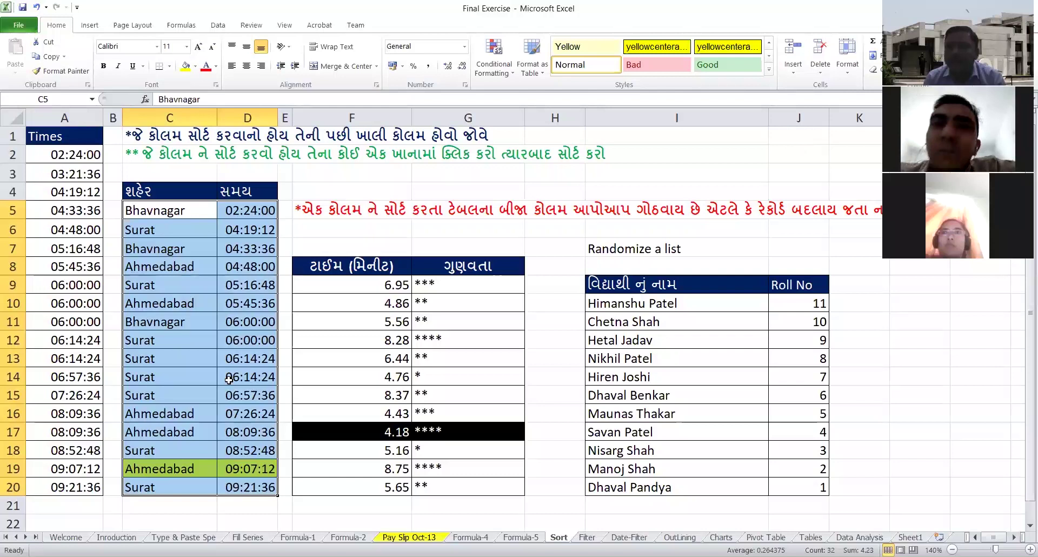
pyautogui.click(246, 359)
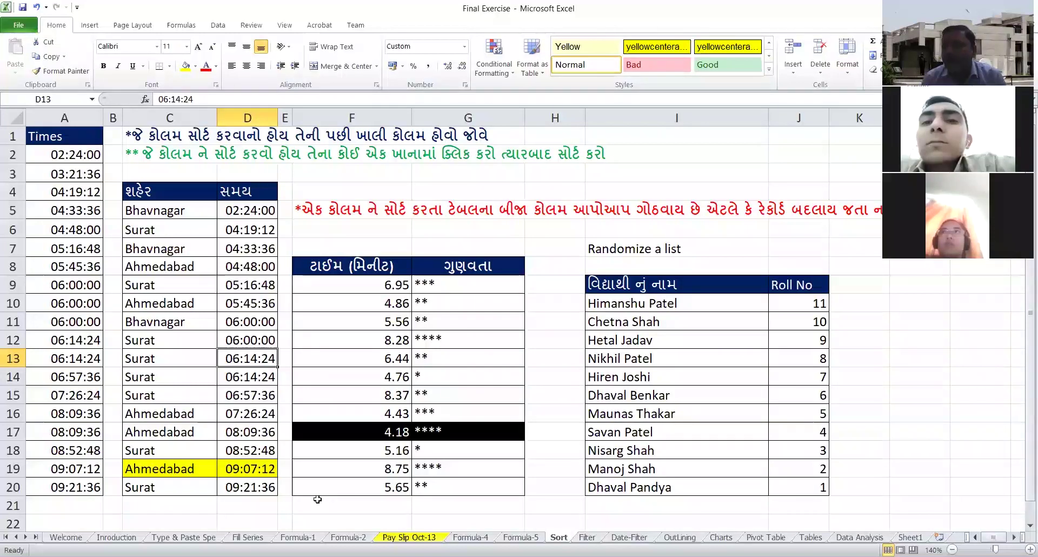
pyautogui.click(708, 303)
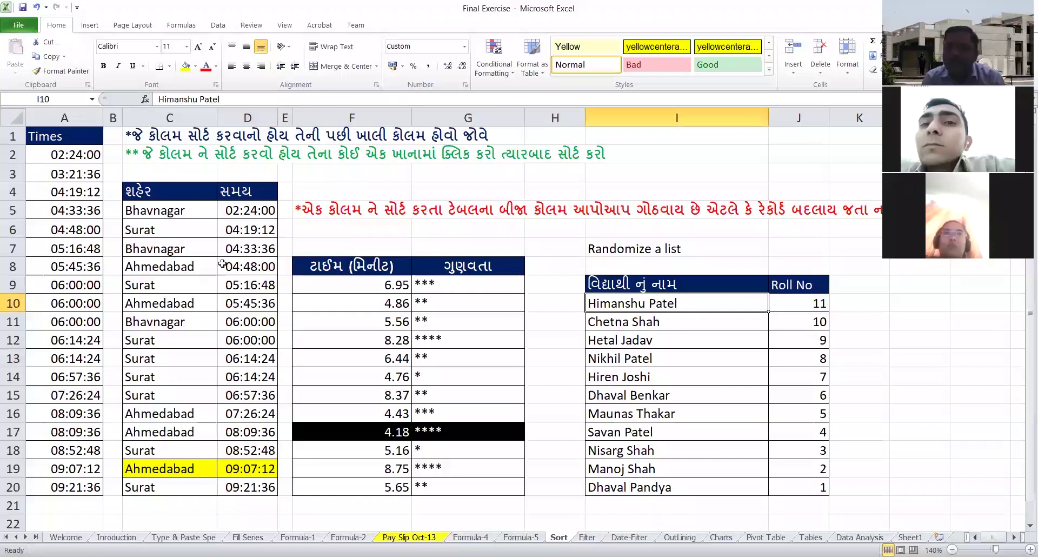
# - Sort the city-and-time table from D5 so times run 09:21:36 down to 02:24:00
pyautogui.click(243, 250)
pyautogui.click(239, 204)
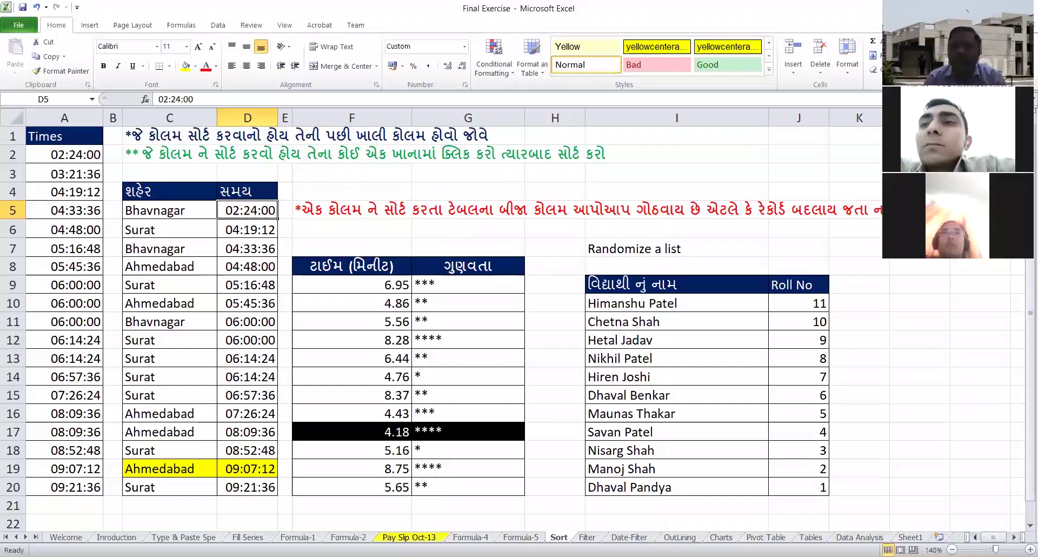
pyautogui.hotkey('alt', 'h')
pyautogui.press('s')
pyautogui.press('o')
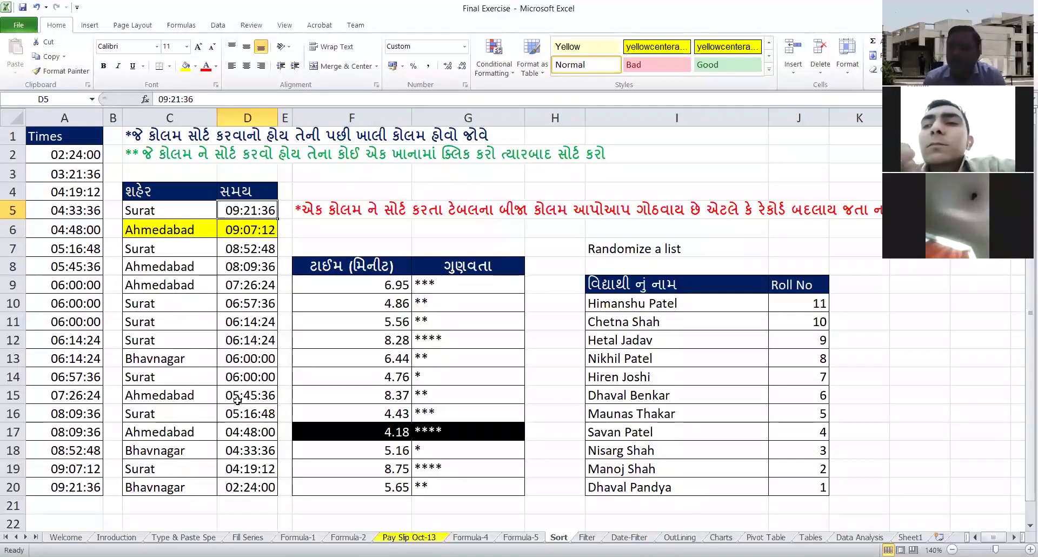
# - Sort the rating table from G9 by fewest stars first, then go to the Formula-1 sheet
pyautogui.click(415, 283)
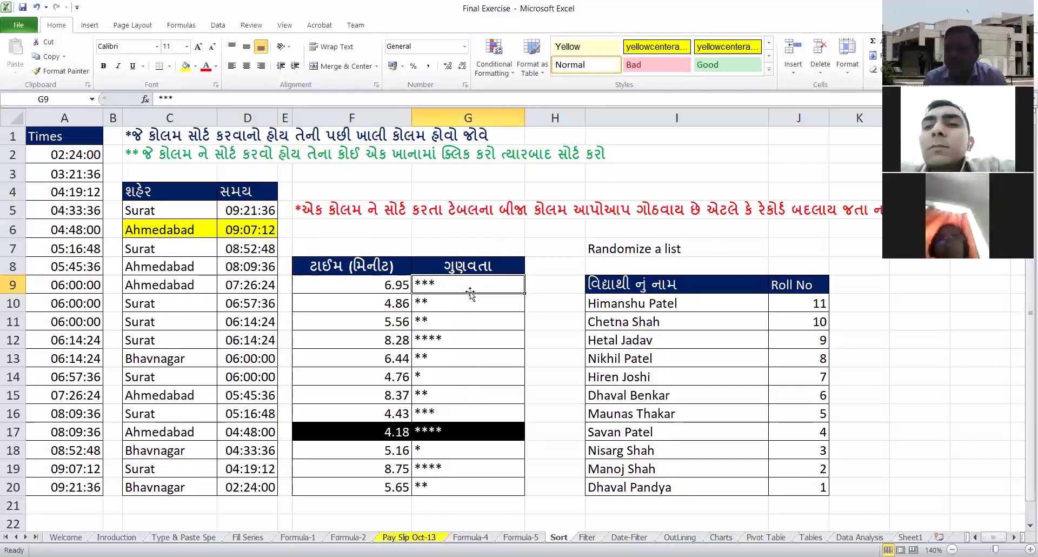
pyautogui.click(458, 343)
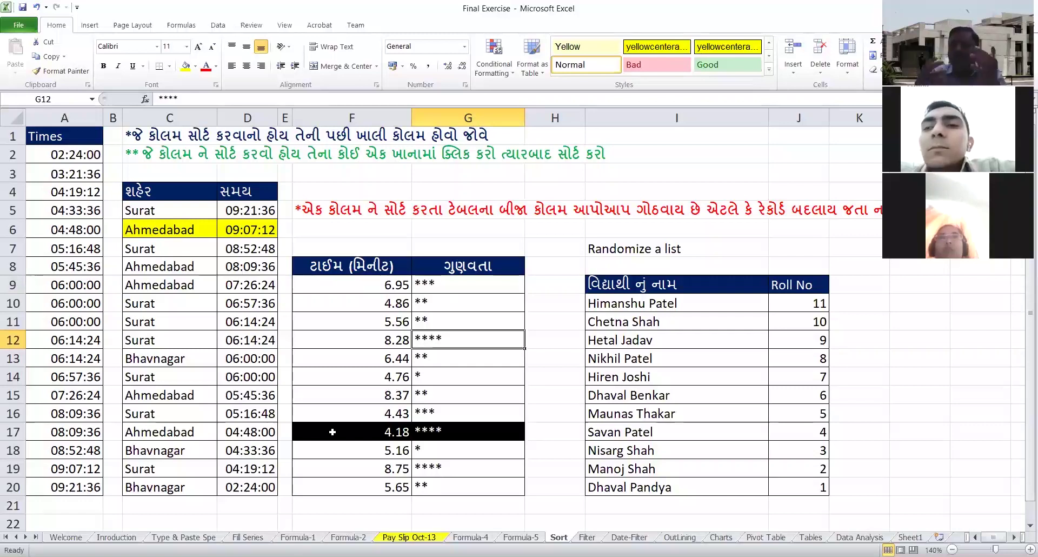
pyautogui.click(444, 285)
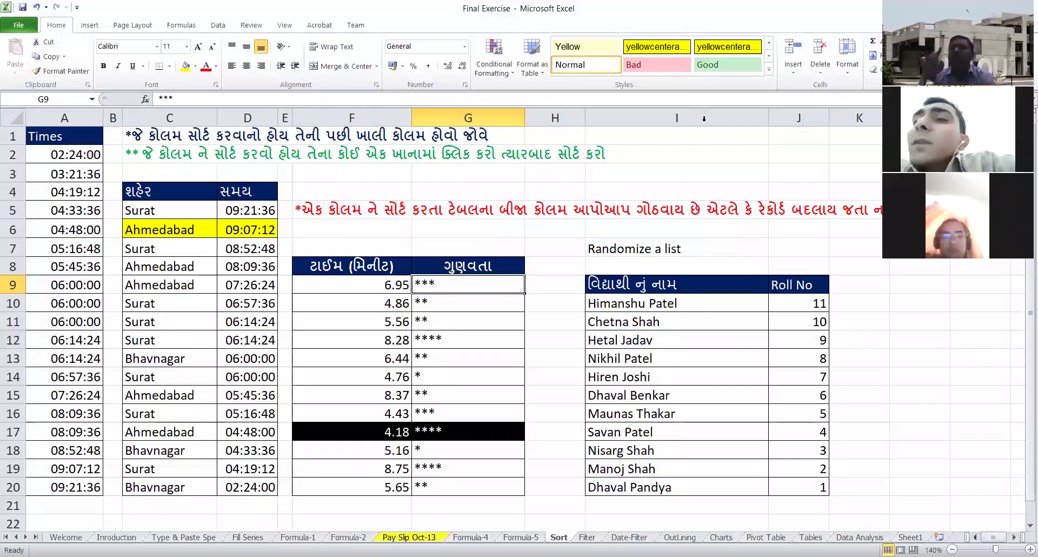
pyautogui.hotkey('alt', 'h')
pyautogui.press('s')
pyautogui.press('s')
pyautogui.press('Down')
pyautogui.press('Down')
pyautogui.press('Down')
pyautogui.press('Down')
pyautogui.press('Down')
pyautogui.press('Down')
pyautogui.press('Down')
pyautogui.press('Down')
pyautogui.press('Down')
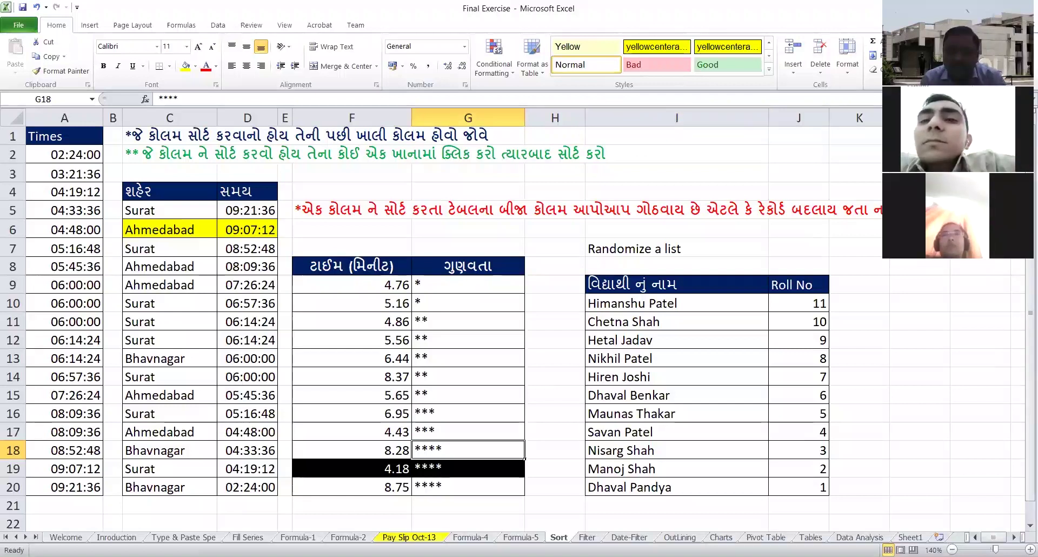
pyautogui.click(311, 538)
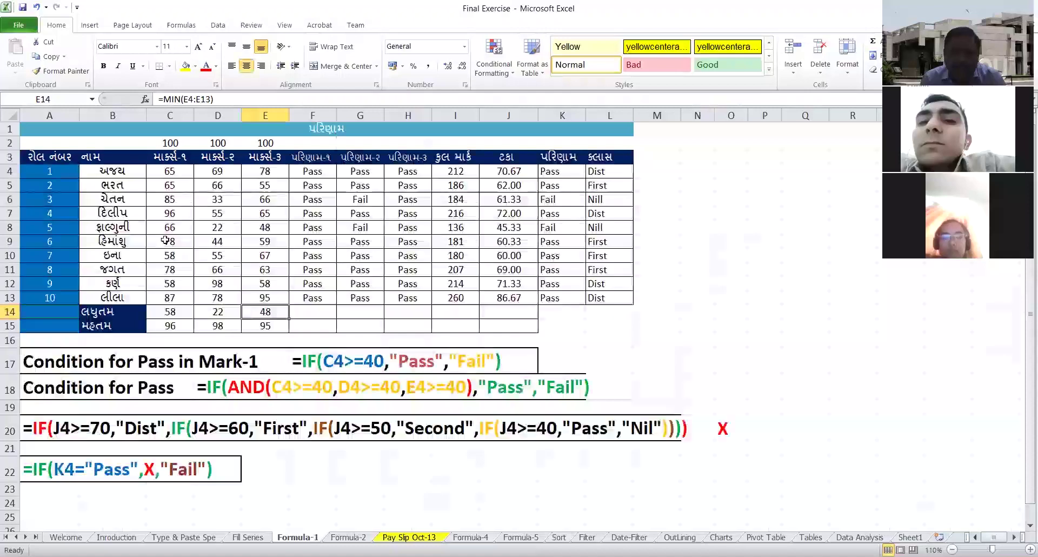
# - Select the marks table A3:L13 and sort it by roll number, 10 down to 1
pyautogui.moveTo(113, 171); pyautogui.dragTo(598, 300)
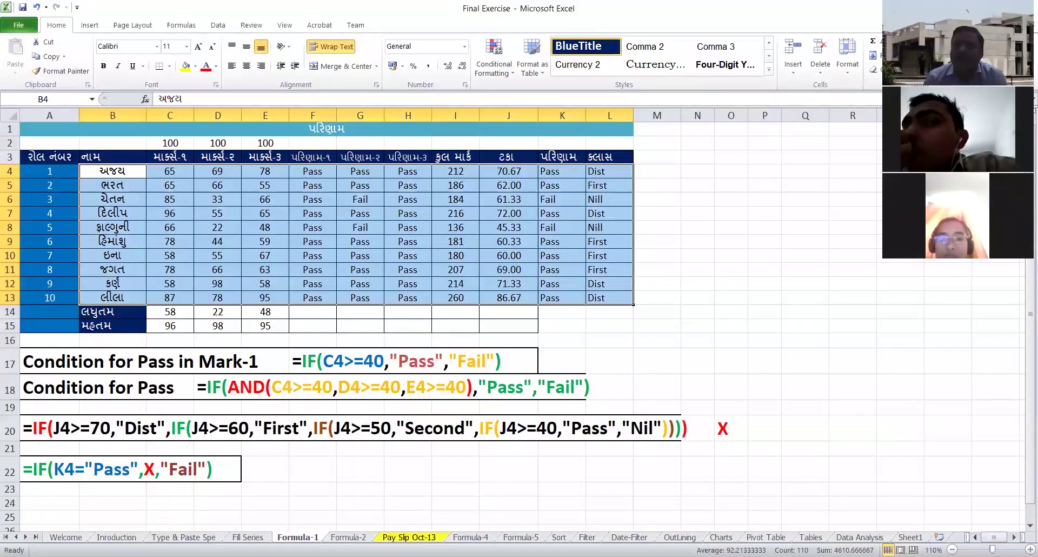
pyautogui.click(461, 170)
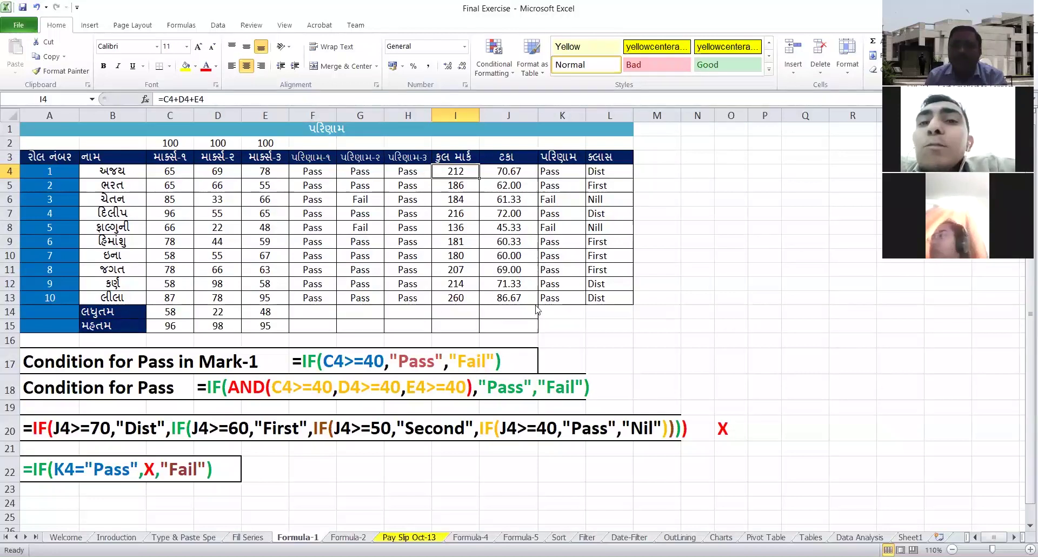
pyautogui.moveTo(112, 171); pyautogui.dragTo(610, 297)
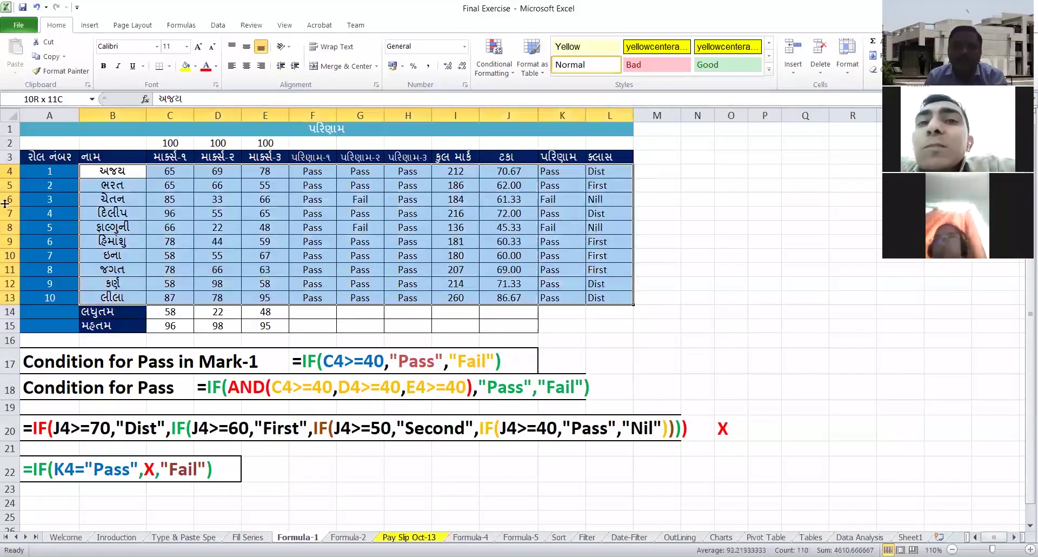
pyautogui.moveTo(50, 171); pyautogui.dragTo(265, 241)
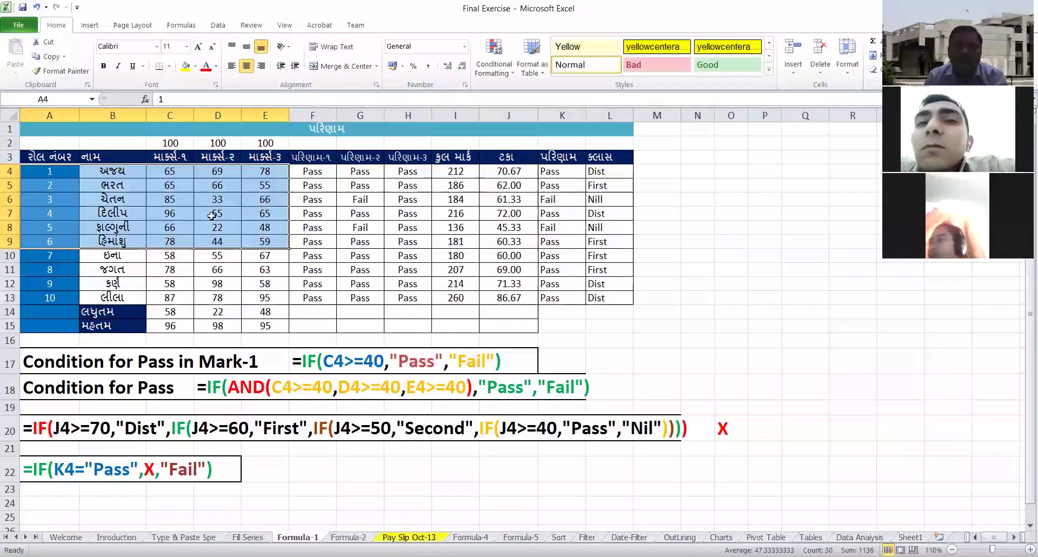
pyautogui.moveTo(50, 157); pyautogui.dragTo(609, 298)
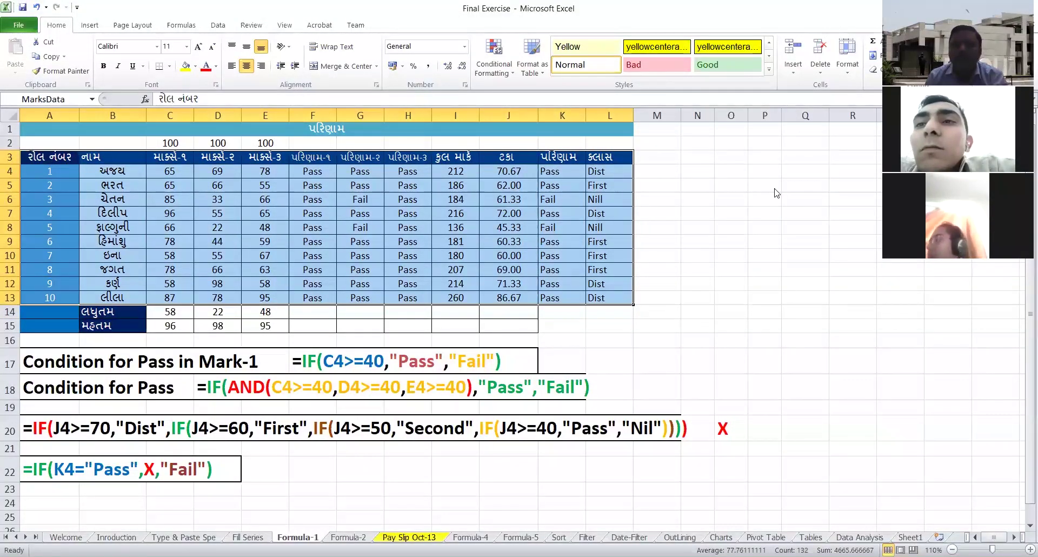
pyautogui.hotkey('alt', 'a')
pyautogui.press('s')
pyautogui.press('d')
pyautogui.click(465, 173)
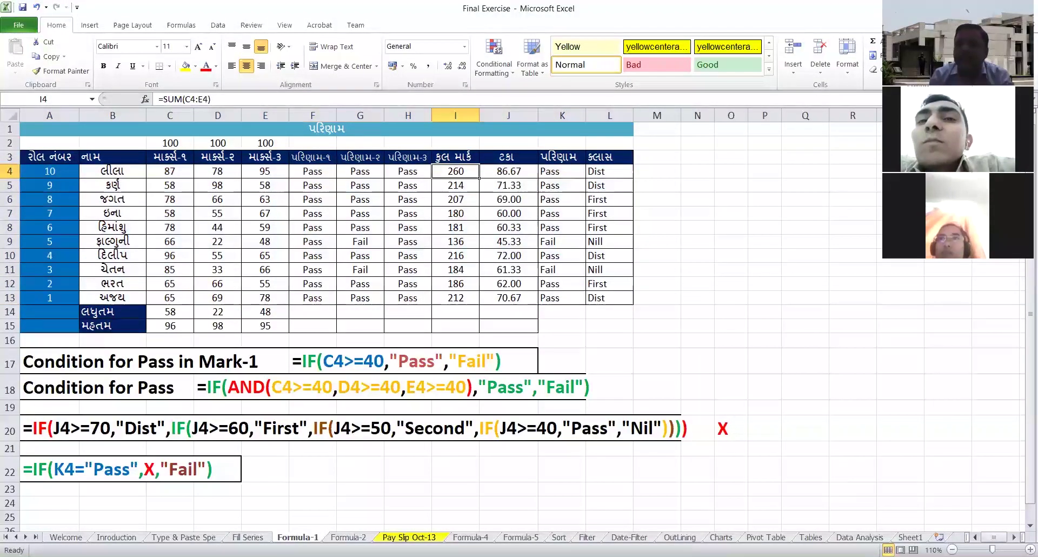
pyautogui.click(508, 170)
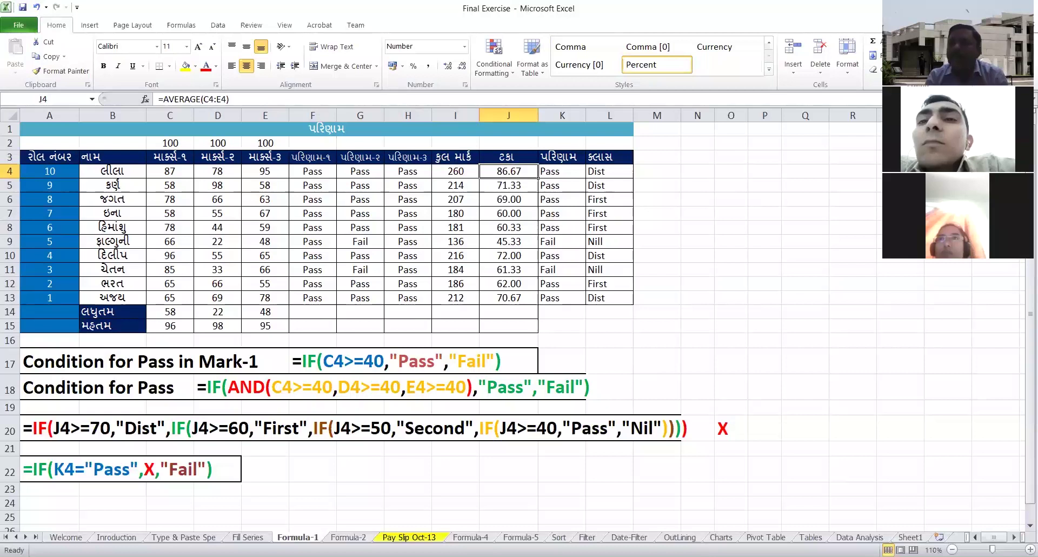
pyautogui.click(456, 171)
pyautogui.click(456, 185)
pyautogui.press('Down')
pyautogui.press('Down')
pyautogui.press('Down')
pyautogui.press('Down')
pyautogui.press('Down')
pyautogui.press('Down')
pyautogui.press('Down')
pyautogui.press('Down')
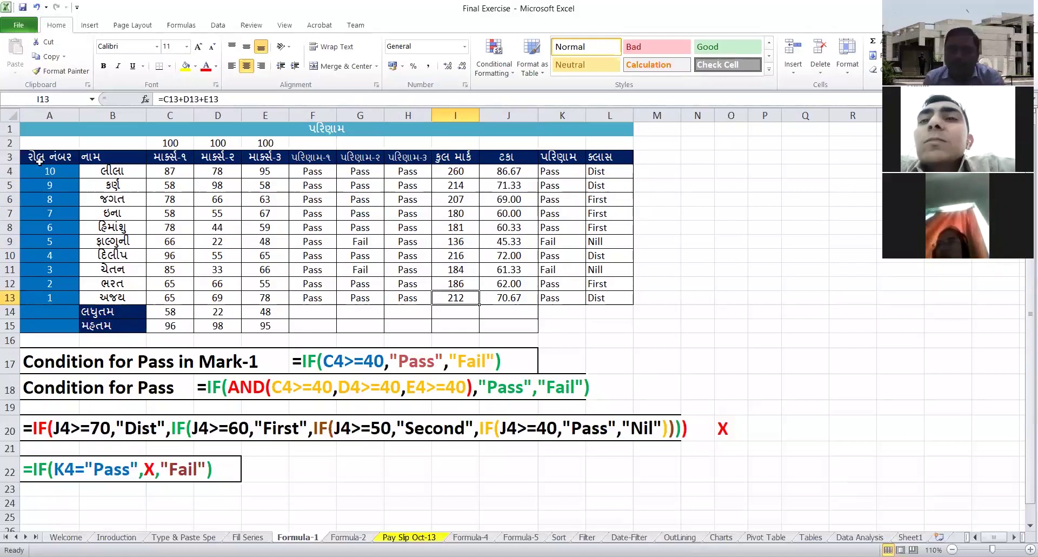
pyautogui.moveTo(48, 157); pyautogui.dragTo(608, 291)
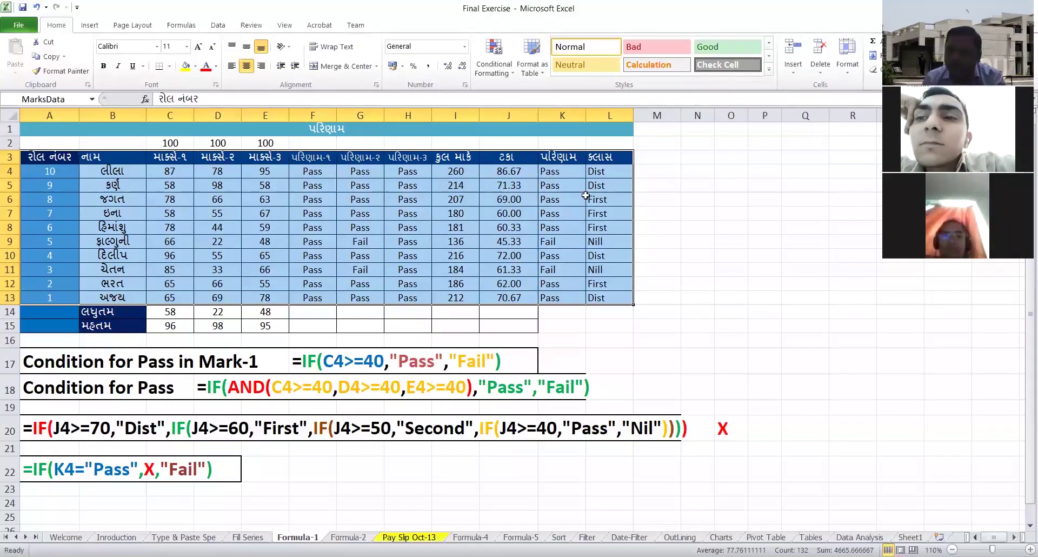
pyautogui.click(609, 172)
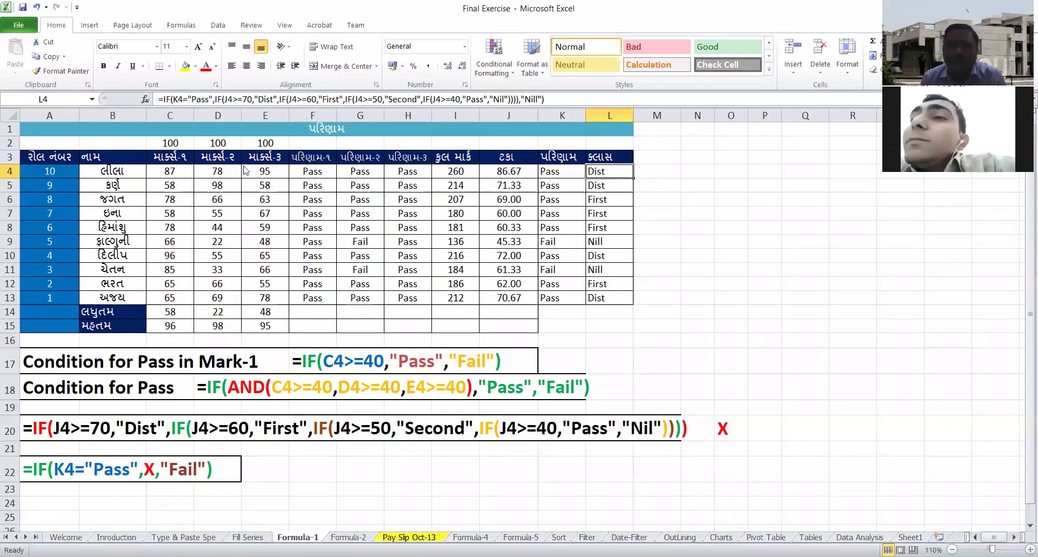
pyautogui.moveTo(49, 156)
pyautogui.mouseDown()
pyautogui.moveTo(562, 313)
pyautogui.moveTo(610, 297)
pyautogui.mouseUp()
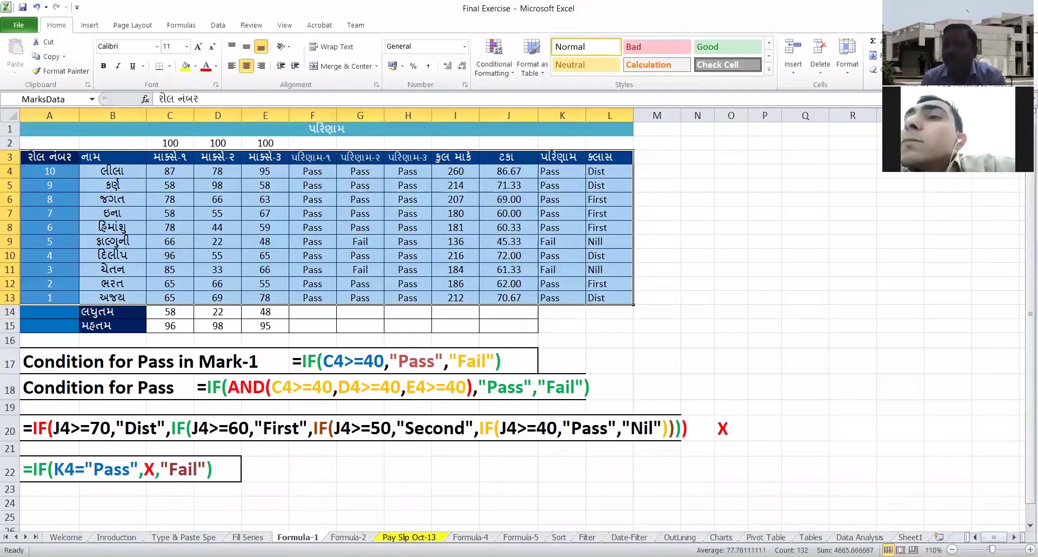
# - Open the Sort dialog, move it off the table, and sort first by the ટકા column
pyautogui.hotkey('alt', 'd')
pyautogui.press('s')
pyautogui.moveTo(705, 140); pyautogui.dragTo(704, 144)
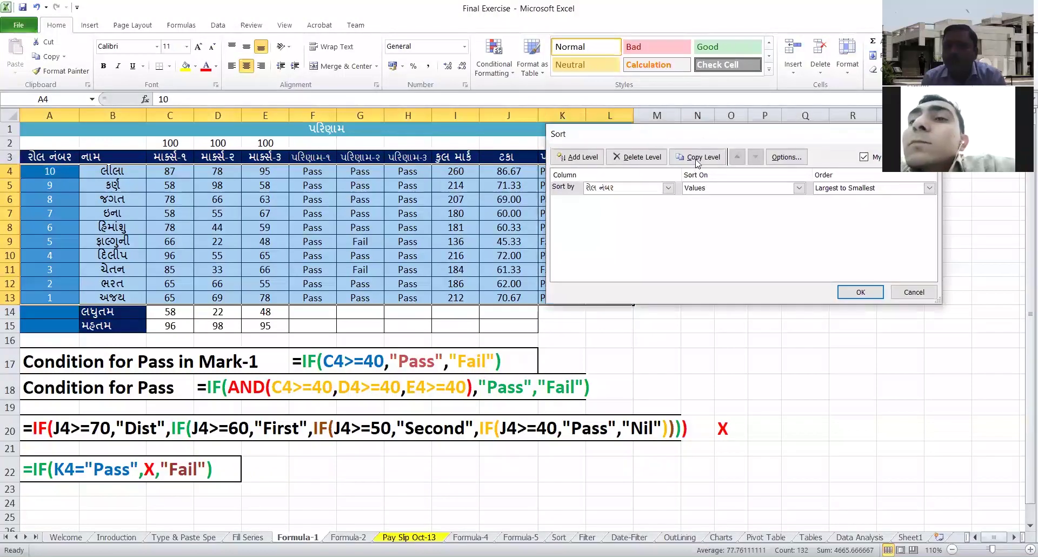
pyautogui.moveTo(640, 134); pyautogui.dragTo(572, 279)
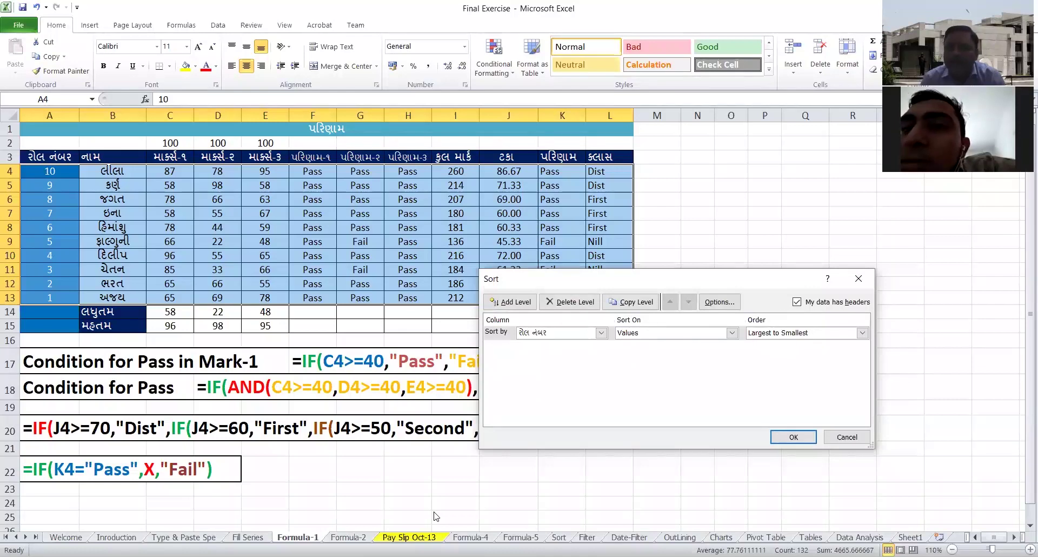
pyautogui.click(601, 333)
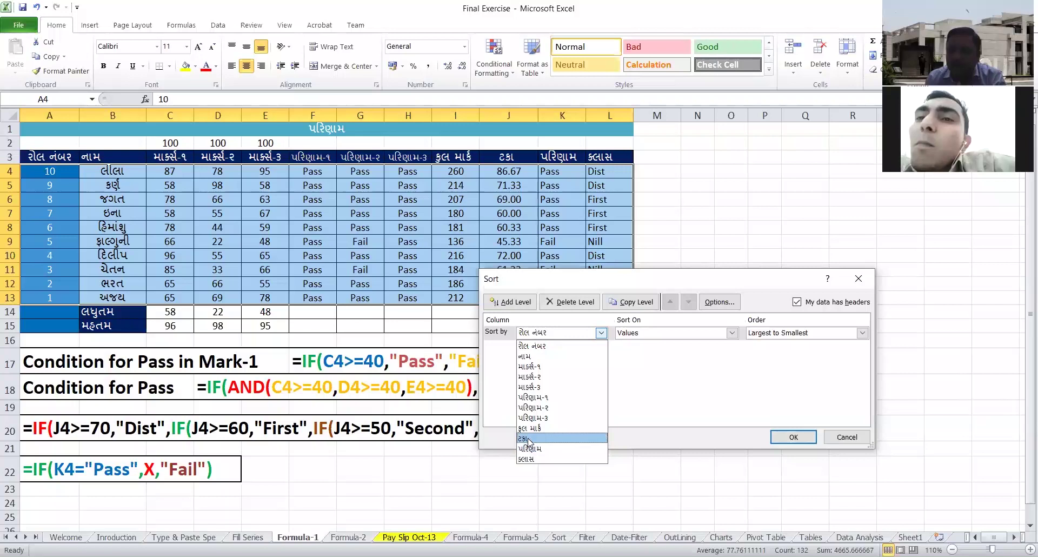
pyautogui.click(529, 438)
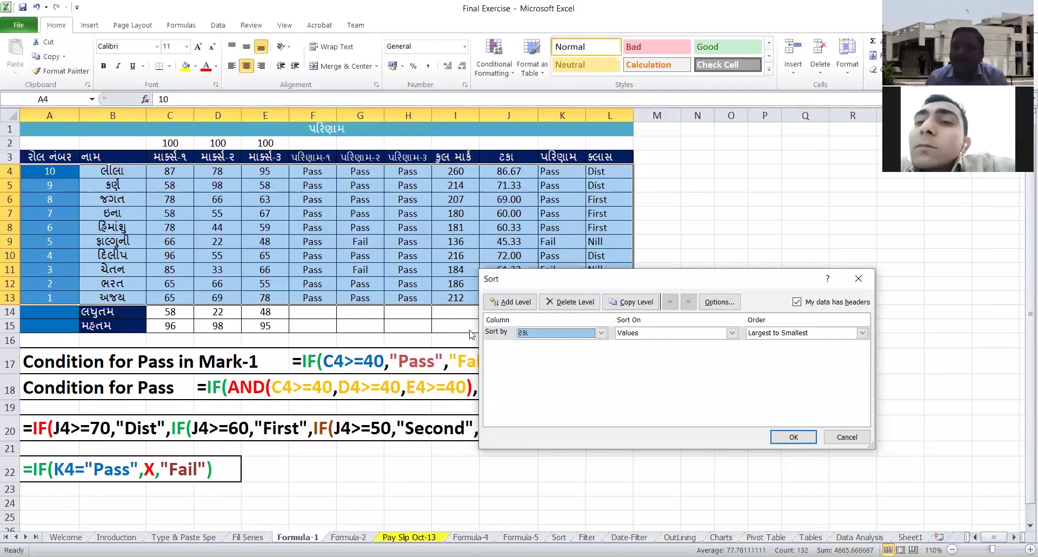
# - Add નામ and રોલ નંબર tie-break levels and apply, so ટકા runs 86.67 down to 45.33
pyautogui.click(520, 304)
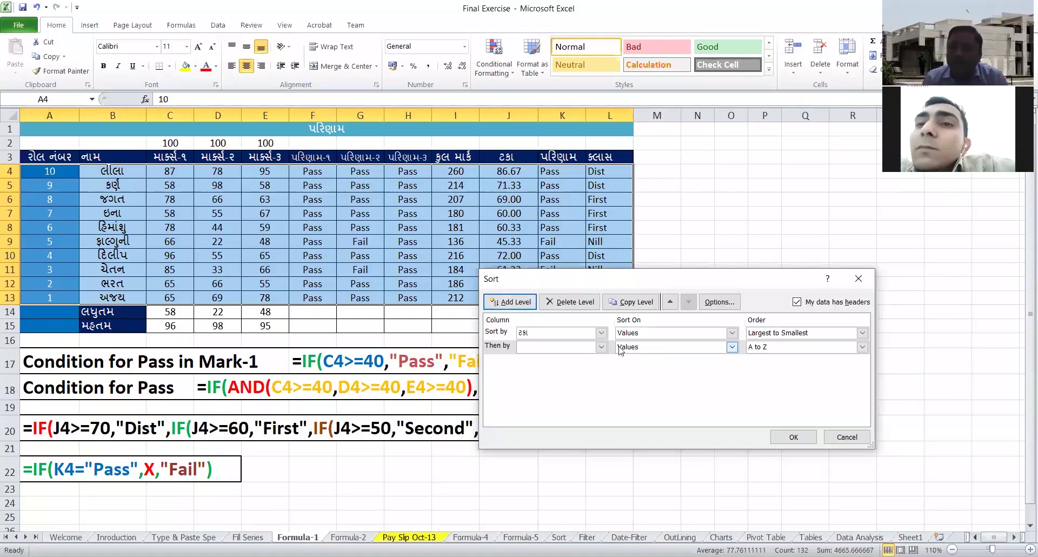
pyautogui.click(601, 347)
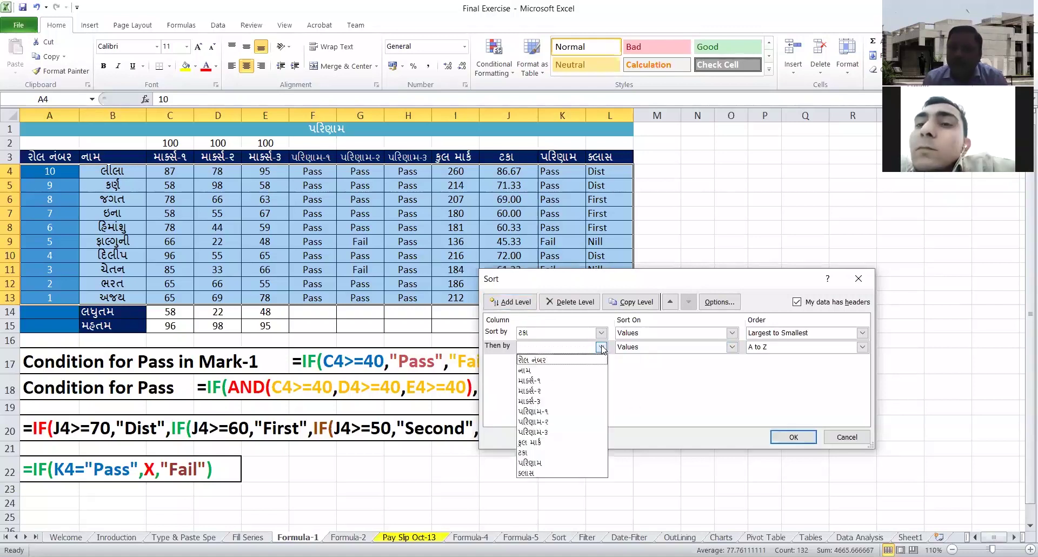
pyautogui.click(582, 371)
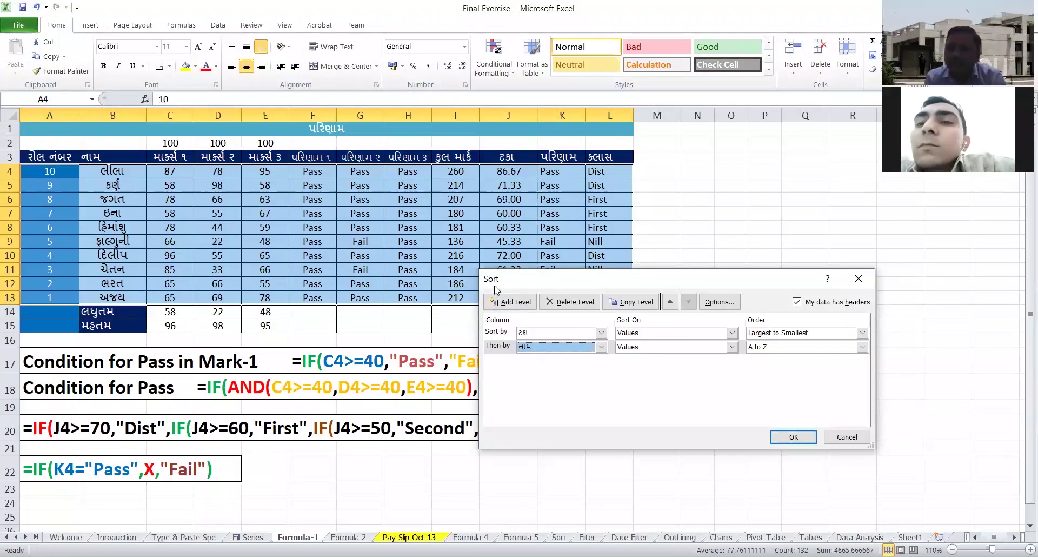
pyautogui.click(513, 303)
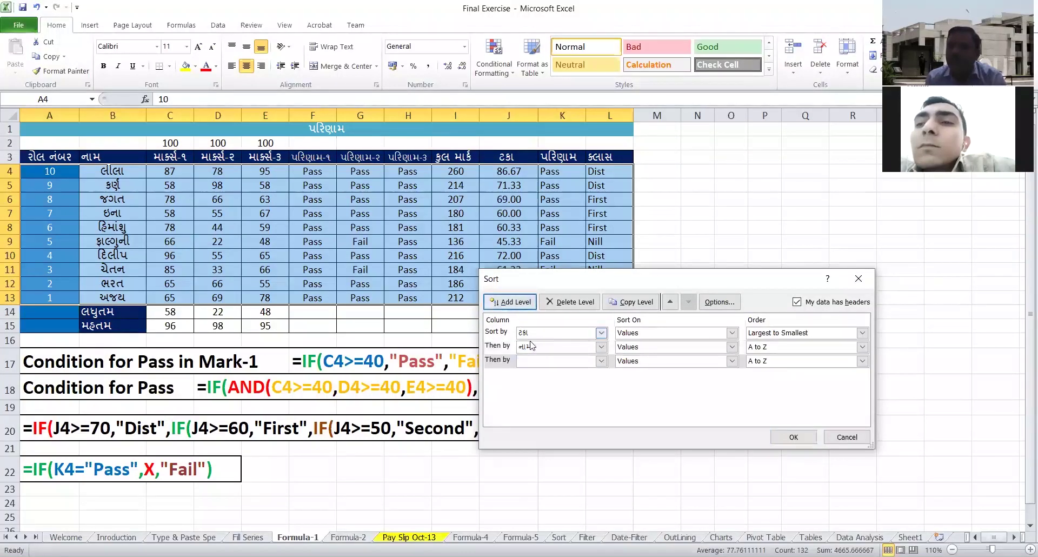
pyautogui.click(601, 361)
pyautogui.click(552, 374)
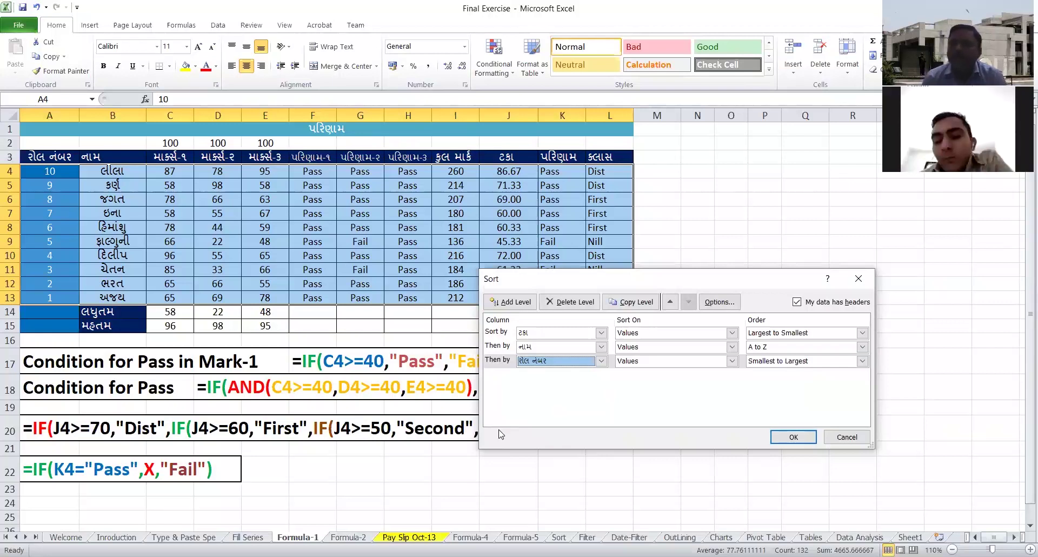
pyautogui.click(792, 438)
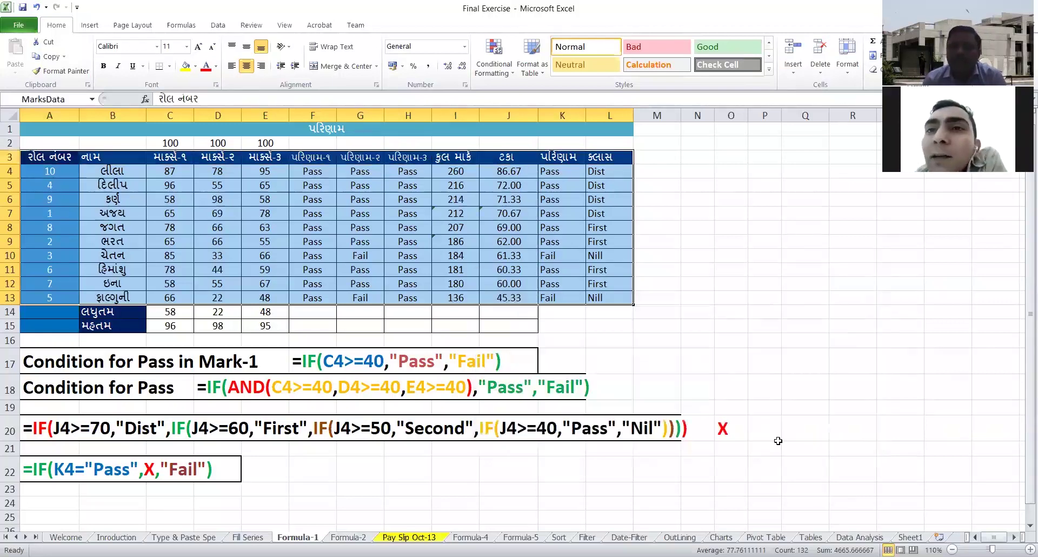
# - Enter marks 87, 78 and 95 in C5:E5 so row 5 totals 260 at 86.67
pyautogui.click(517, 170)
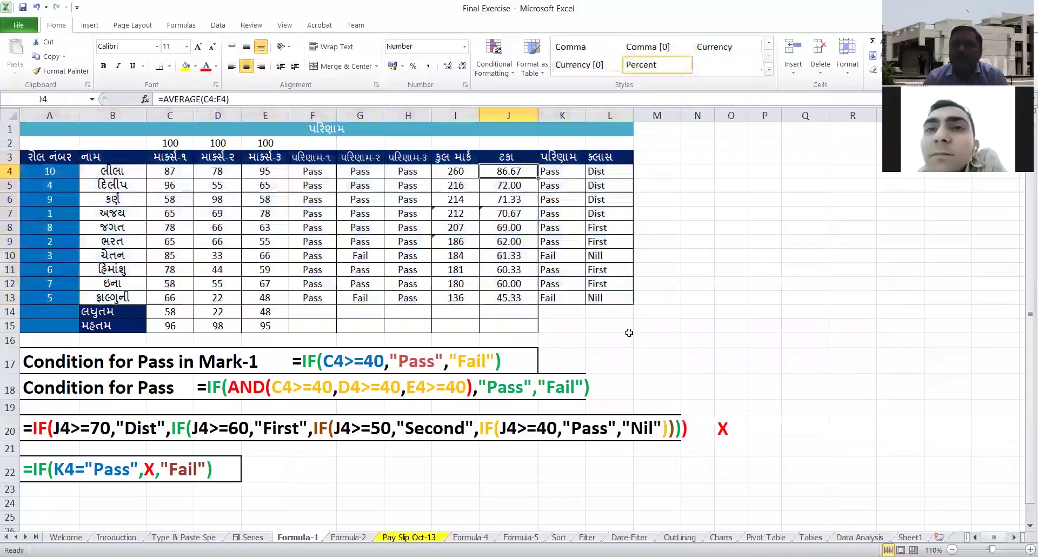
pyautogui.press('Down')
pyautogui.press('Left')
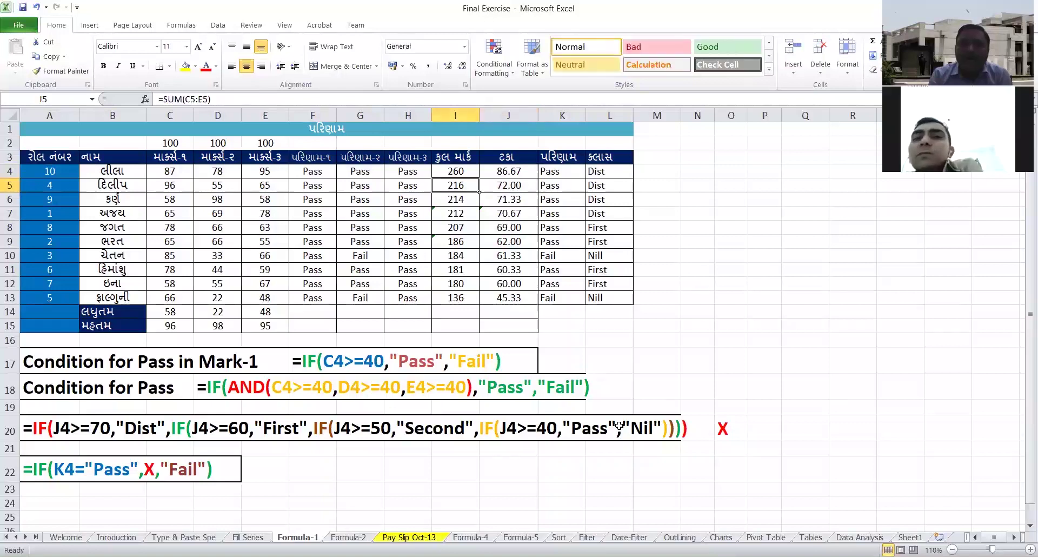
pyautogui.press('Left')
pyautogui.press('Left')
pyautogui.press('Left')
pyautogui.press('Left')
pyautogui.press('Left')
pyautogui.press('Left')
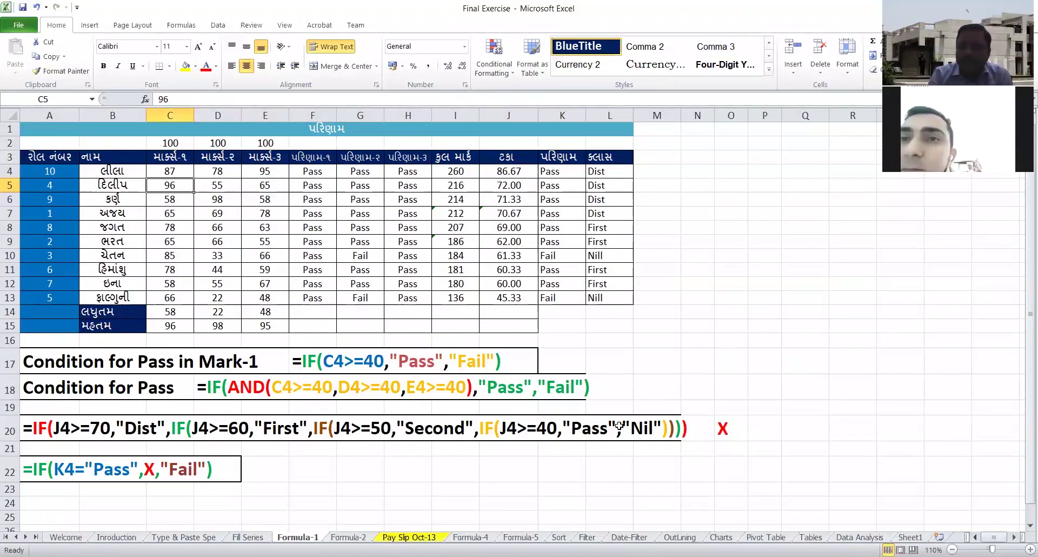
pyautogui.write('87')
pyautogui.press('Tab')
pyautogui.write('78')
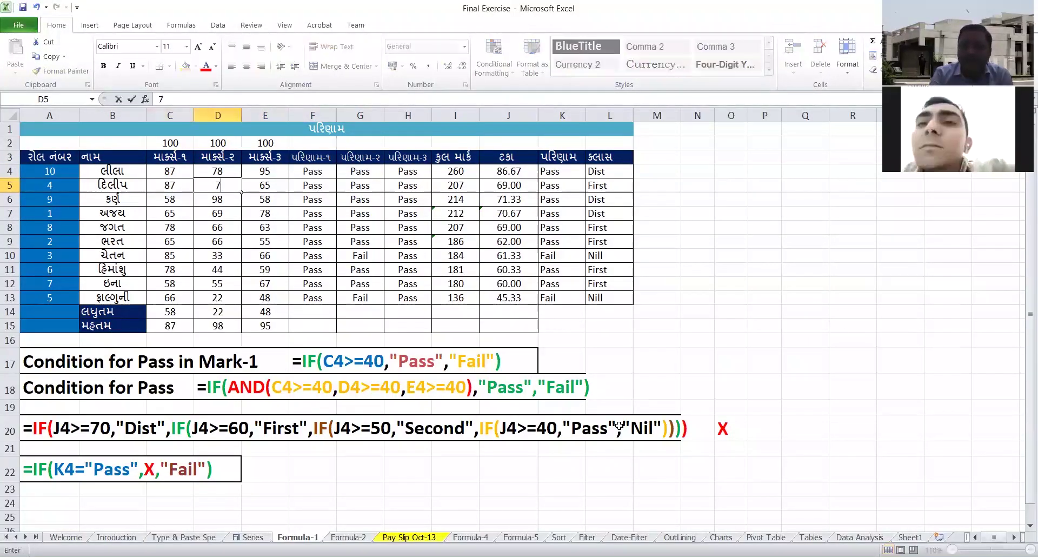
pyautogui.press('Tab')
pyautogui.write('95')
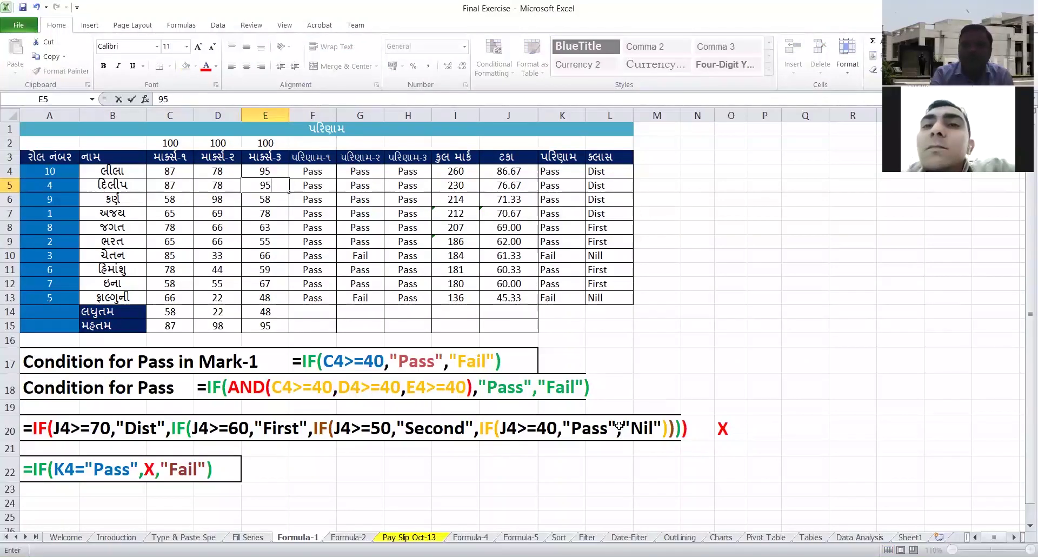
pyautogui.press('Tab')
pyautogui.press('Tab')
pyautogui.press('Tab')
pyautogui.press('Tab')
pyautogui.press('Tab')
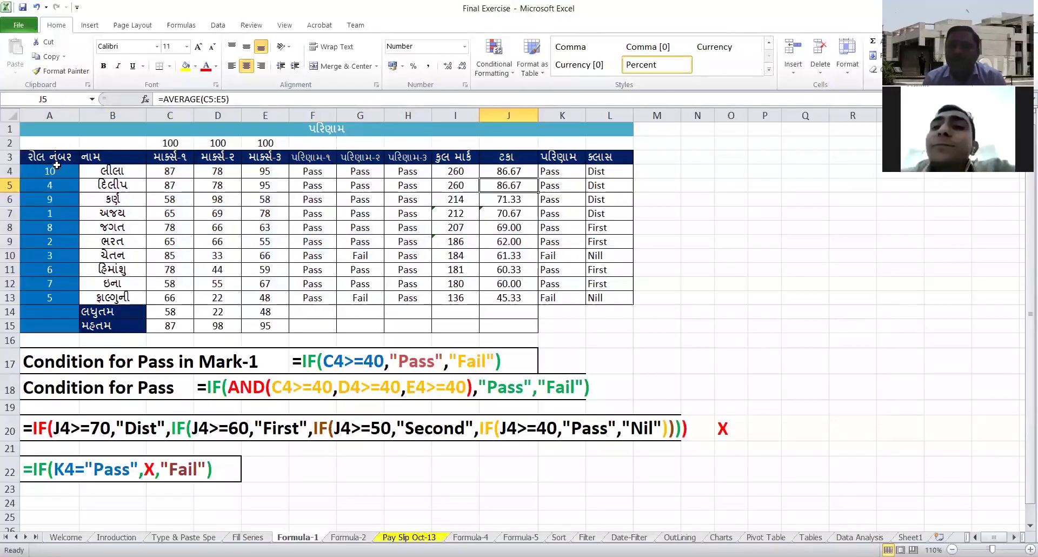
pyautogui.moveTo(58, 157); pyautogui.dragTo(603, 298)
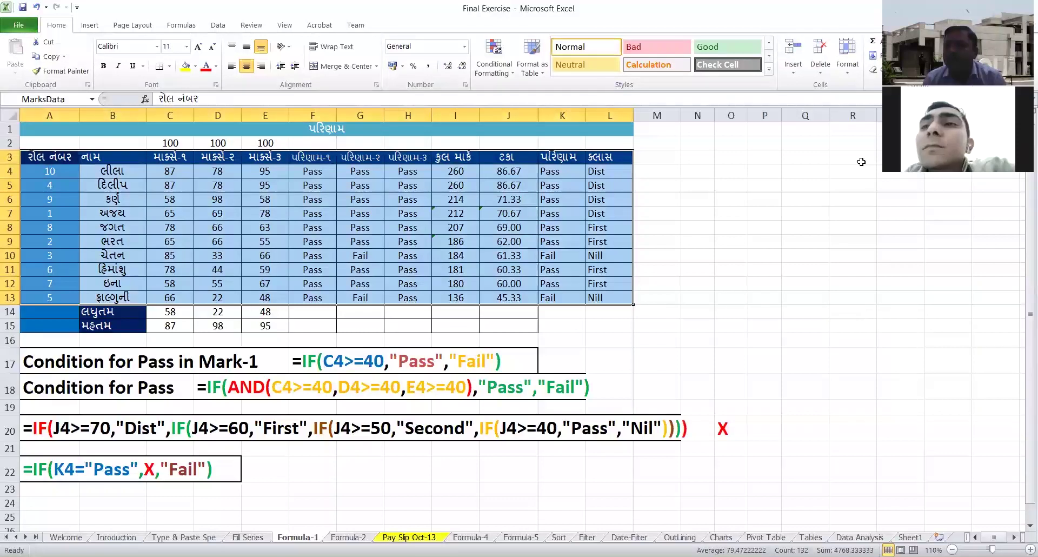
# - Reapply the three-level sort so roll number 4 moves above roll number 10
pyautogui.hotkey('alt', 'a')
pyautogui.press('s')
pyautogui.press('s')
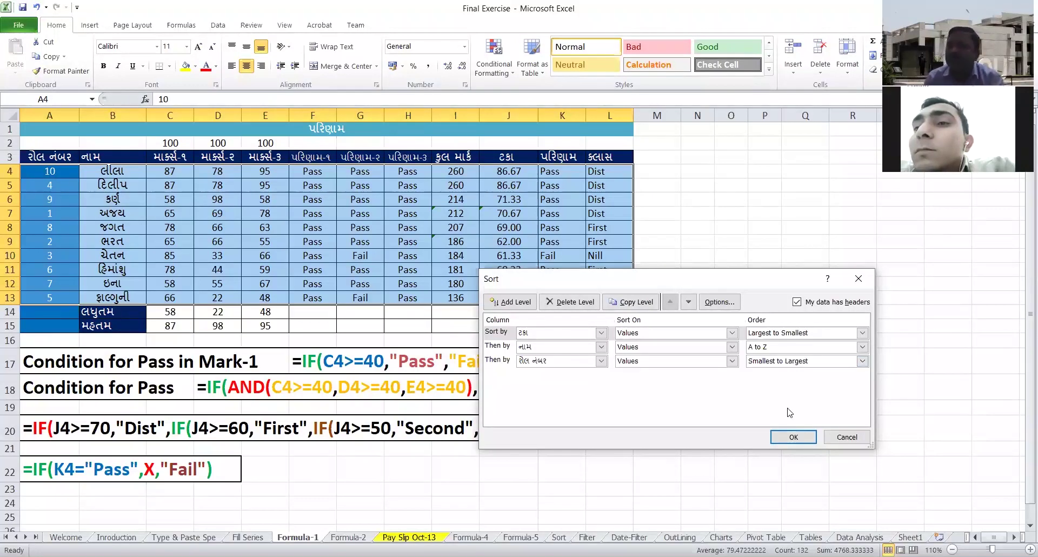
pyautogui.click(794, 437)
pyautogui.click(822, 340)
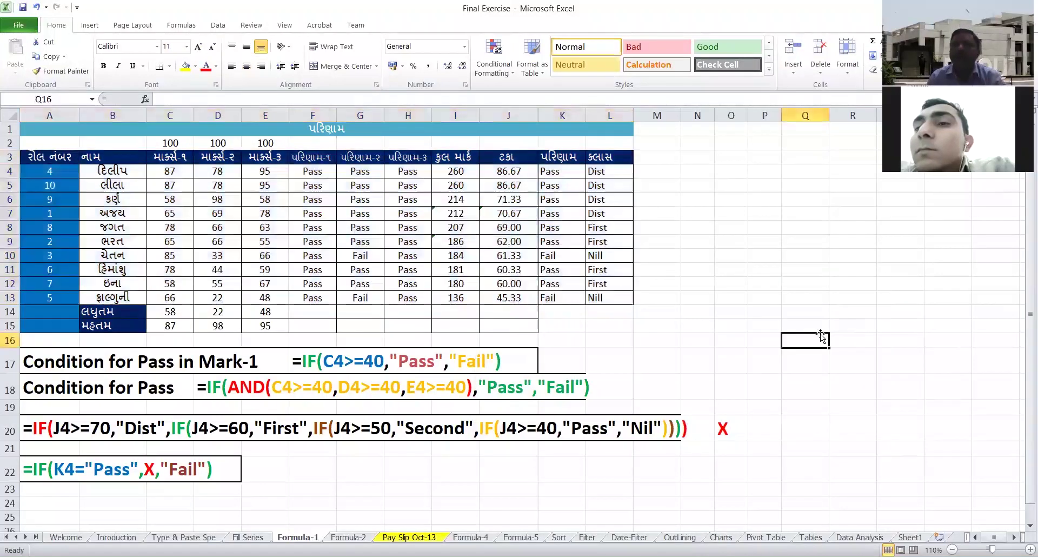
pyautogui.hotkey('ctrl', 'Home')
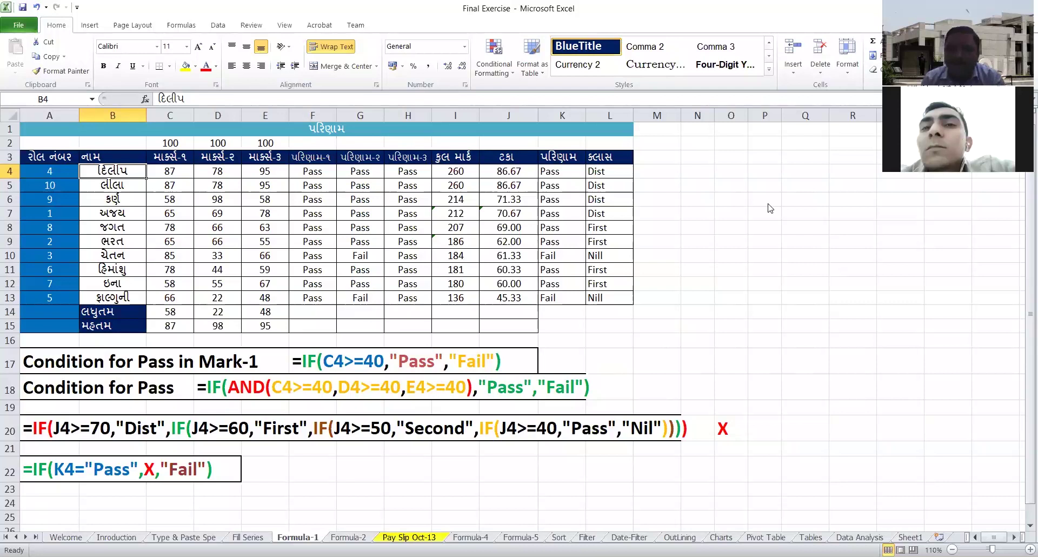
# - On the Filter sheet, remove the AutoFilter and review the dates down the sales list
pyautogui.click(586, 537)
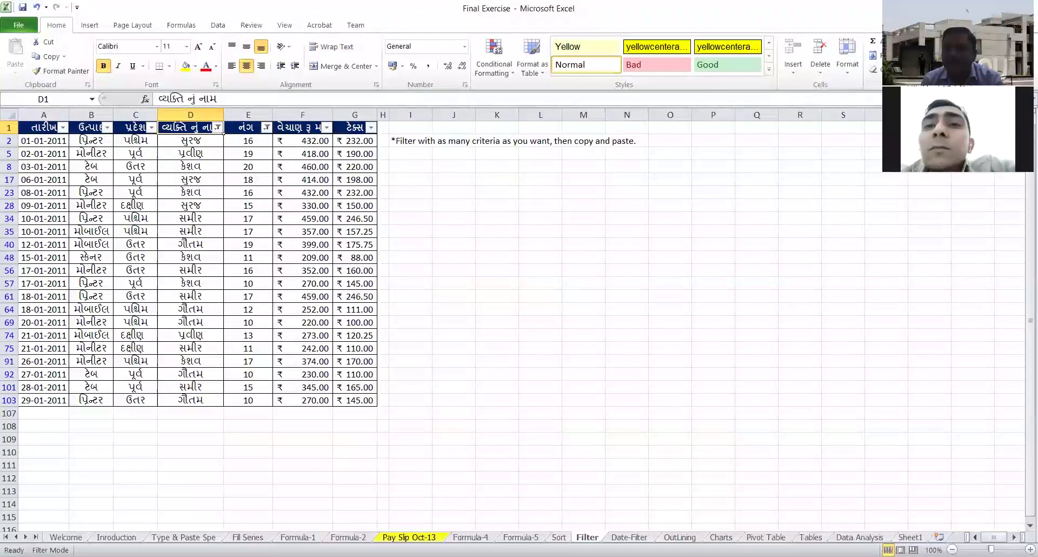
pyautogui.hotkey('ctrl', 'shift', 'l')
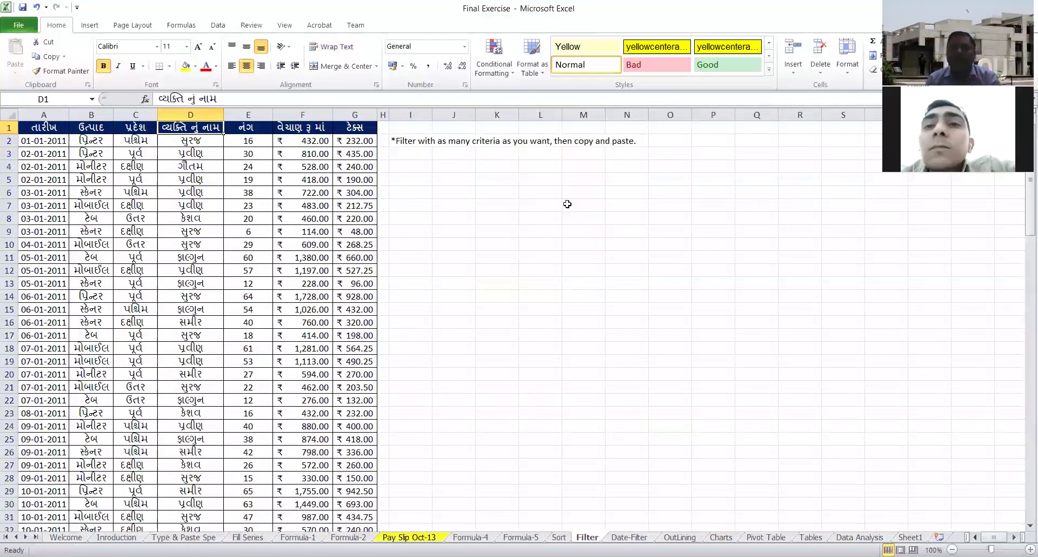
pyautogui.click(50, 145)
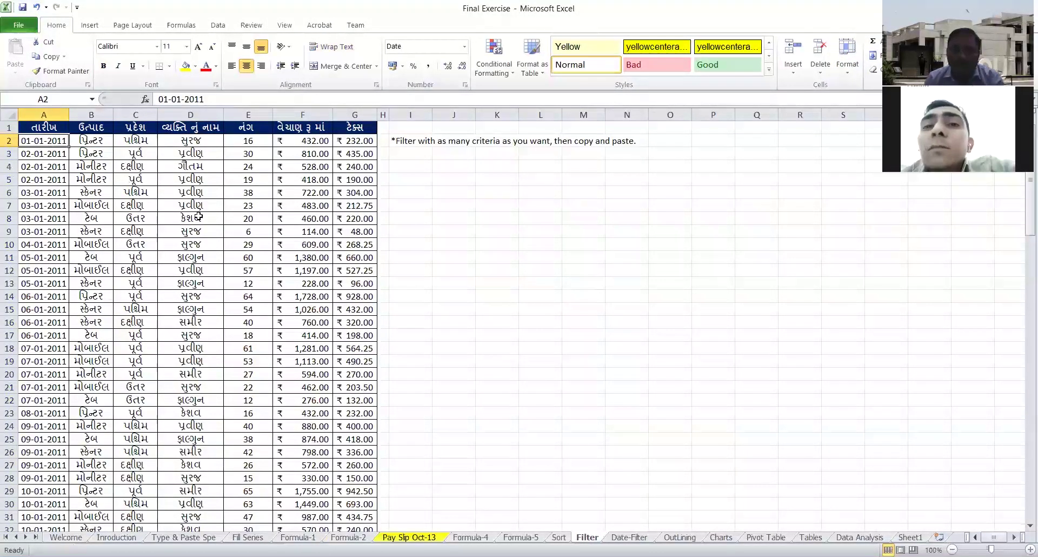
pyautogui.hotkey('ctrl', 'shift', 'Down')
pyautogui.press('Down')
pyautogui.press('Down')
pyautogui.press('Down')
pyautogui.press('Down')
pyautogui.press('Down')
pyautogui.press('Down')
pyautogui.press('Down')
pyautogui.press('Down')
pyautogui.press('Down')
pyautogui.press('Down')
pyautogui.press('Down')
pyautogui.press('Down')
pyautogui.press('Down')
pyautogui.press('Down')
pyautogui.press('Down')
pyautogui.press('Down')
pyautogui.press('Down')
pyautogui.press('Down')
pyautogui.press('Down')
pyautogui.press('Down')
pyautogui.press('Down')
pyautogui.press('Down')
pyautogui.press('Down')
pyautogui.press('Down')
pyautogui.press('Up')
pyautogui.press('Up')
pyautogui.press('Up')
pyautogui.press('Up')
pyautogui.press('Up')
pyautogui.press('Up')
pyautogui.press('Up')
pyautogui.press('Up')
pyautogui.press('Up')
pyautogui.press('Up')
pyautogui.press('Up')
pyautogui.press('Up')
pyautogui.press('Up')
pyautogui.press('Up')
pyautogui.press('Up')
pyautogui.press('Up')
pyautogui.press('Up')
pyautogui.press('Up')
pyautogui.press('Up')
pyautogui.press('Up')
pyautogui.press('Up')
pyautogui.press('Up')
pyautogui.press('Up')
pyautogui.press('Up')
pyautogui.press('Up')
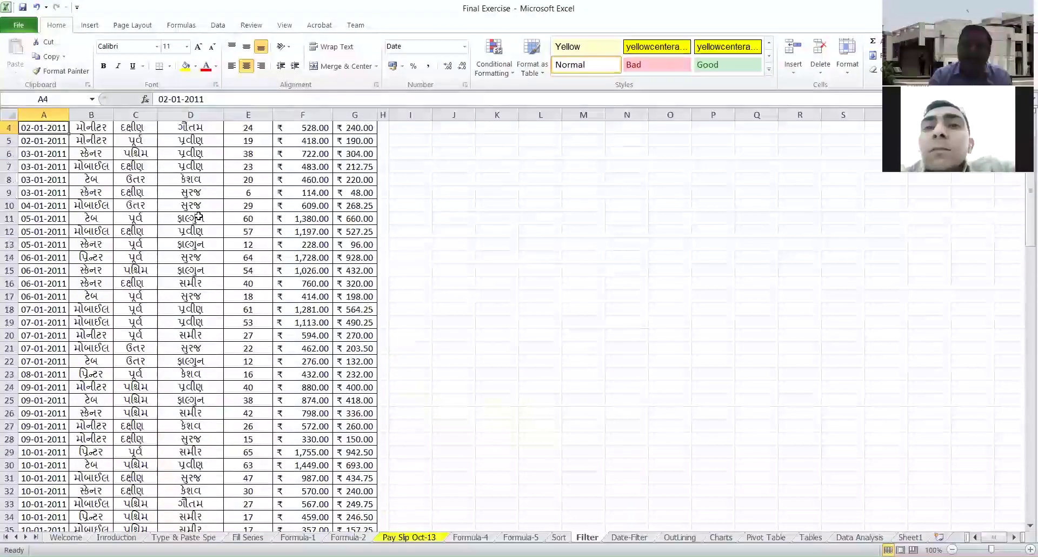
pyautogui.press('Up')
pyautogui.press('Up')
pyautogui.press('Up')
pyautogui.press('Right')
pyautogui.press('Down')
pyautogui.press('Left')
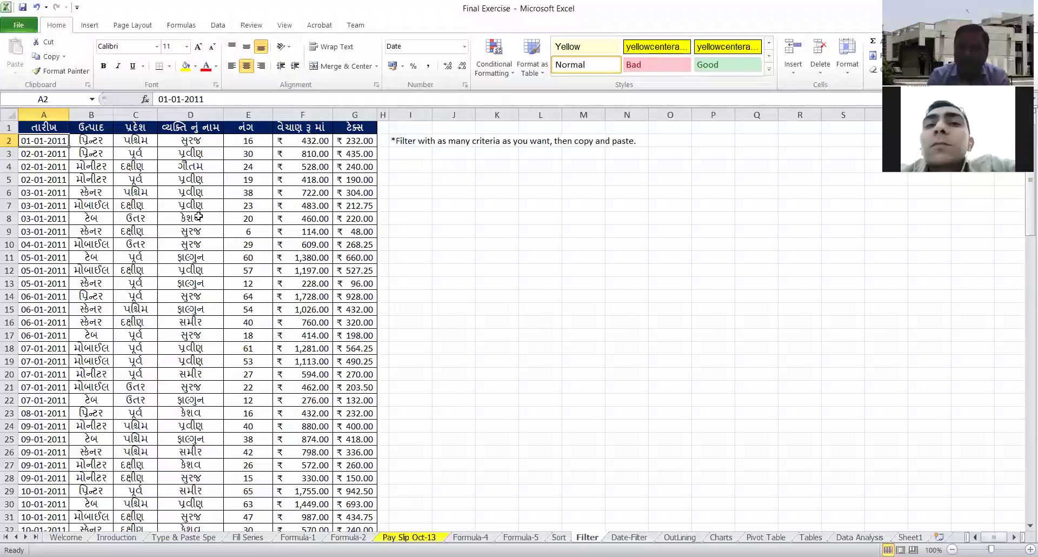
# - Review the first sales row's product, region, name, quantity and sale amount
pyautogui.press('Right')
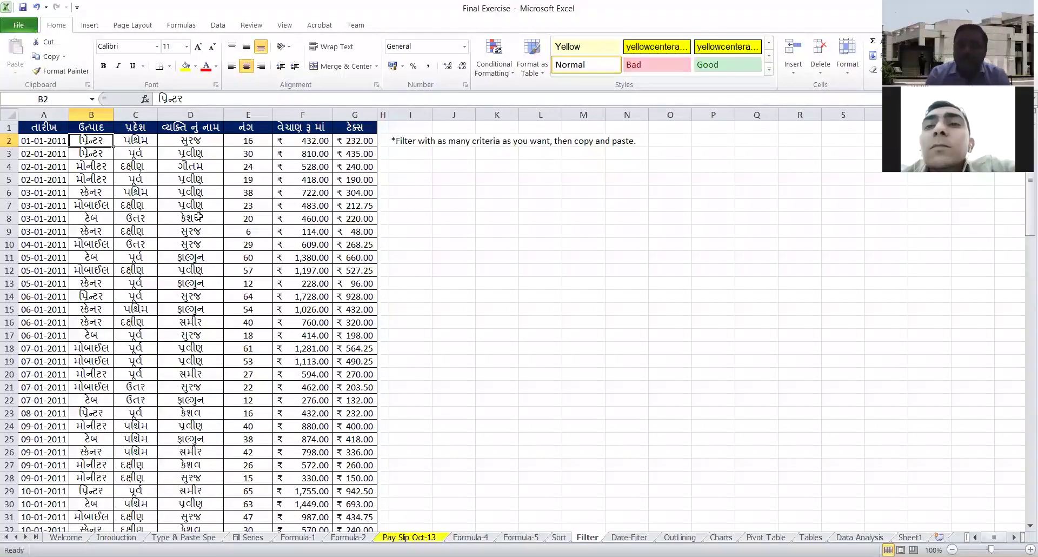
pyautogui.press('Right')
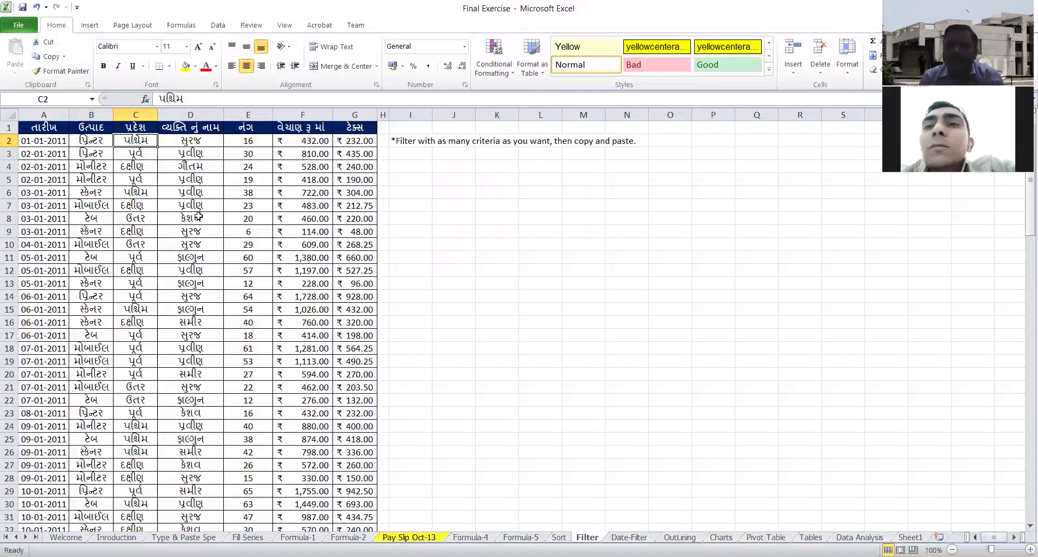
pyautogui.press('Right')
pyautogui.press('Left')
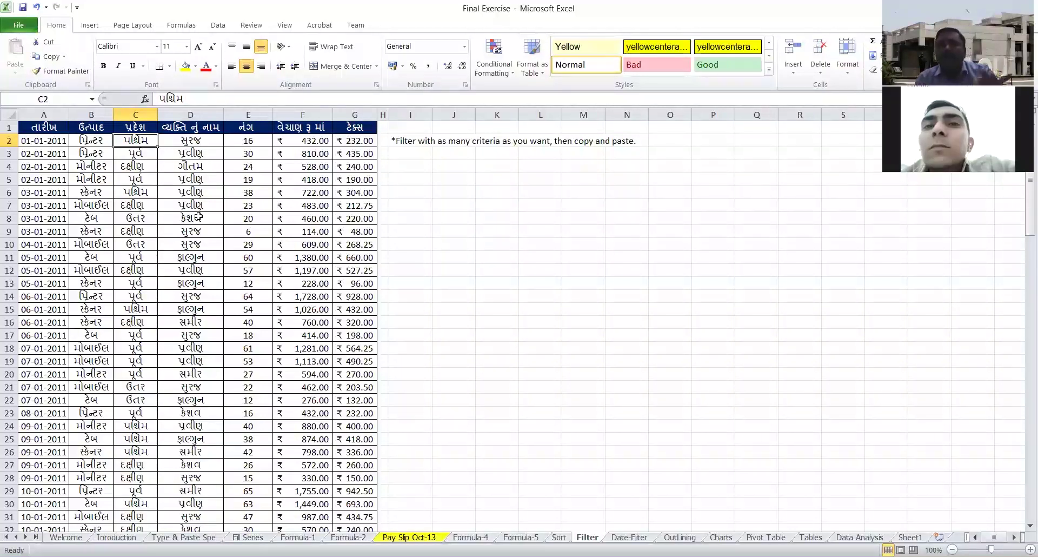
pyautogui.press('Left')
pyautogui.press('Left')
pyautogui.press('Right')
pyautogui.press('Right')
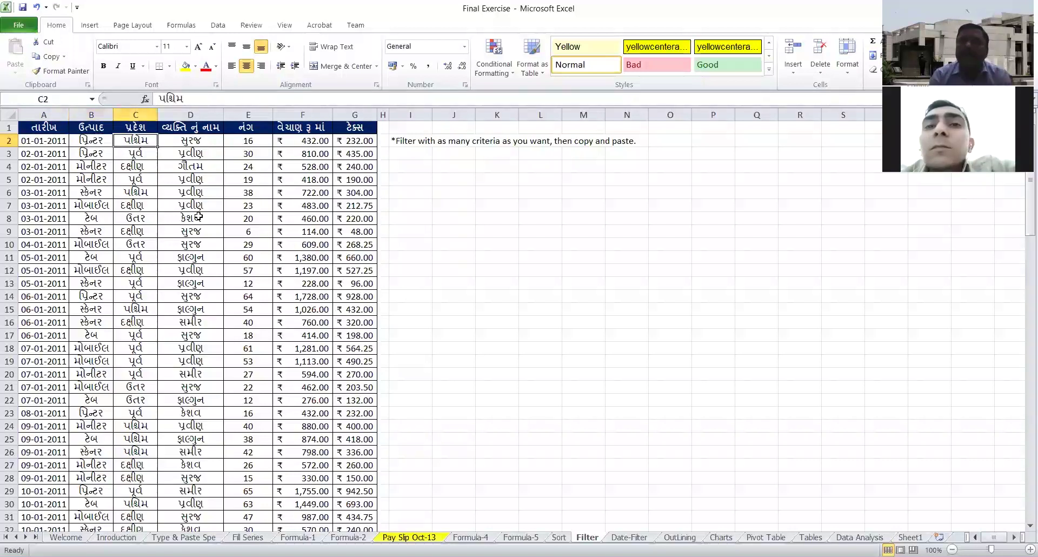
pyautogui.press('Right')
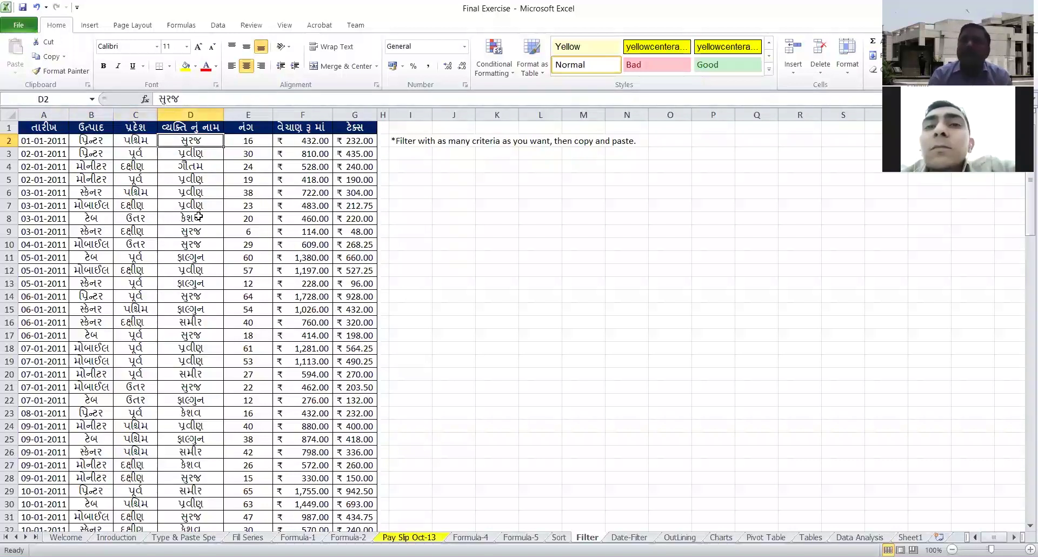
pyautogui.press('Right')
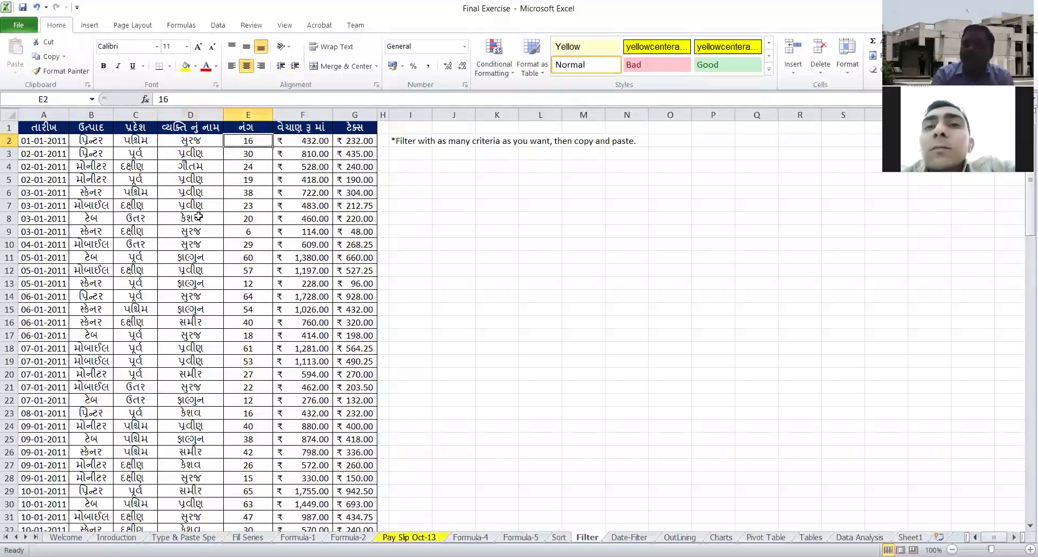
pyautogui.press('Right')
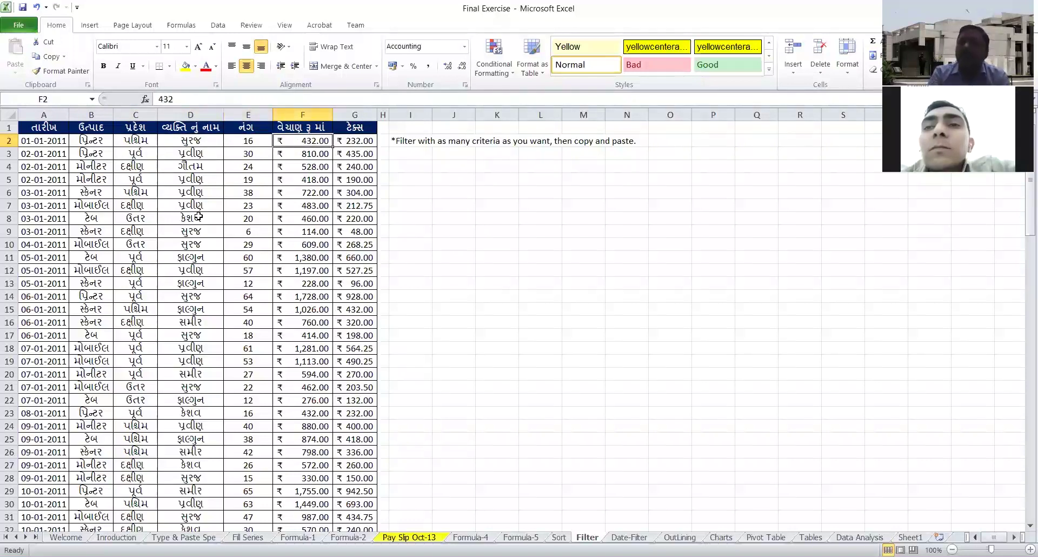
pyautogui.press('Right')
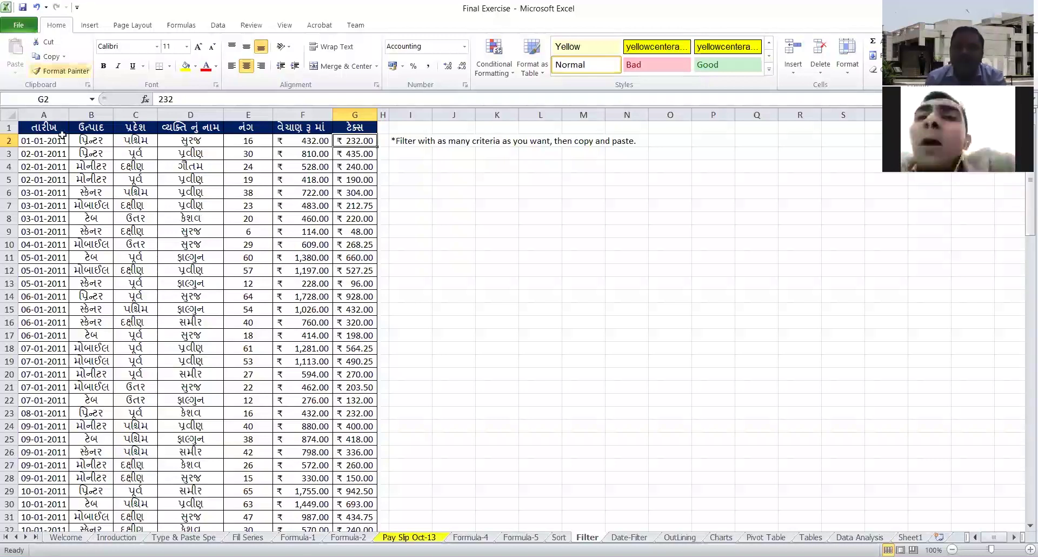
pyautogui.click(32, 144)
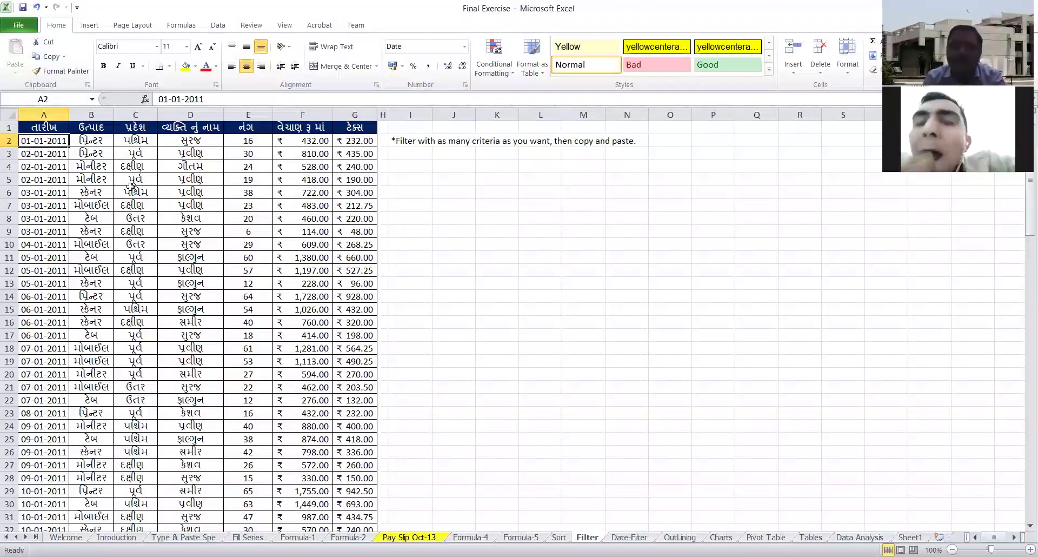
pyautogui.press('Down')
pyautogui.press('Down')
pyautogui.press('Down')
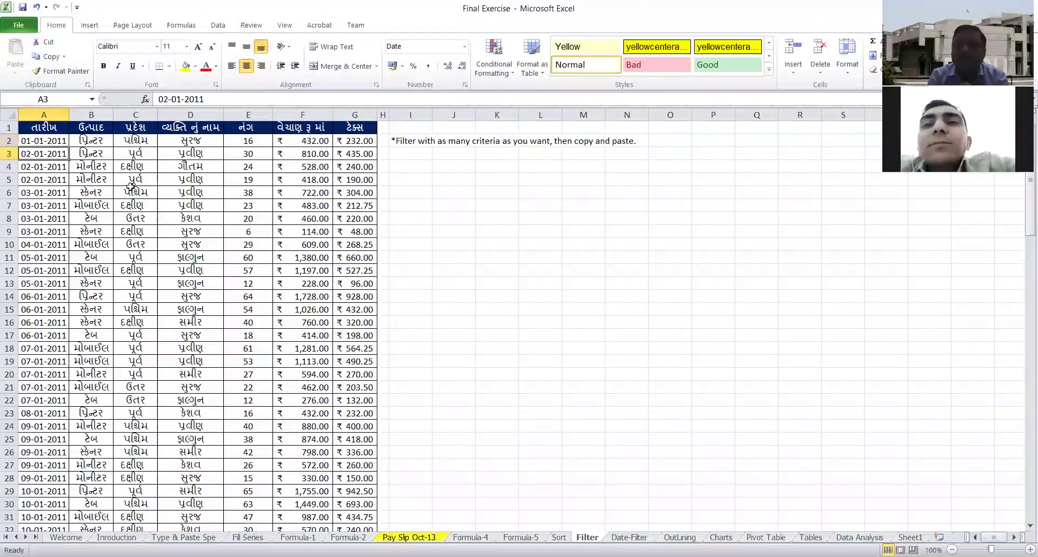
pyautogui.press('Down')
pyautogui.press('Down')
pyautogui.press('Down')
pyautogui.press('Down')
pyautogui.press('Down')
pyautogui.press('Down')
pyautogui.press('Down')
pyautogui.press('Down')
pyautogui.press('Down')
pyautogui.press('Down')
pyautogui.press('Down')
pyautogui.press('Down')
pyautogui.press('Down')
pyautogui.press('Down')
pyautogui.press('Down')
pyautogui.press('Down')
pyautogui.press('Down')
pyautogui.press('Down')
pyautogui.press('Up')
pyautogui.press('Up')
pyautogui.press('Up')
pyautogui.press('Up')
pyautogui.press('Up')
pyautogui.press('Up')
pyautogui.press('Up')
pyautogui.press('Up')
pyautogui.press('Up')
pyautogui.press('Up')
pyautogui.press('Up')
pyautogui.press('Up')
pyautogui.press('Up')
pyautogui.press('Up')
pyautogui.press('Up')
pyautogui.press('Up')
pyautogui.press('Up')
pyautogui.press('Up')
pyautogui.press('Up')
pyautogui.press('Up')
pyautogui.press('Up')
pyautogui.press('Up')
pyautogui.press('Up')
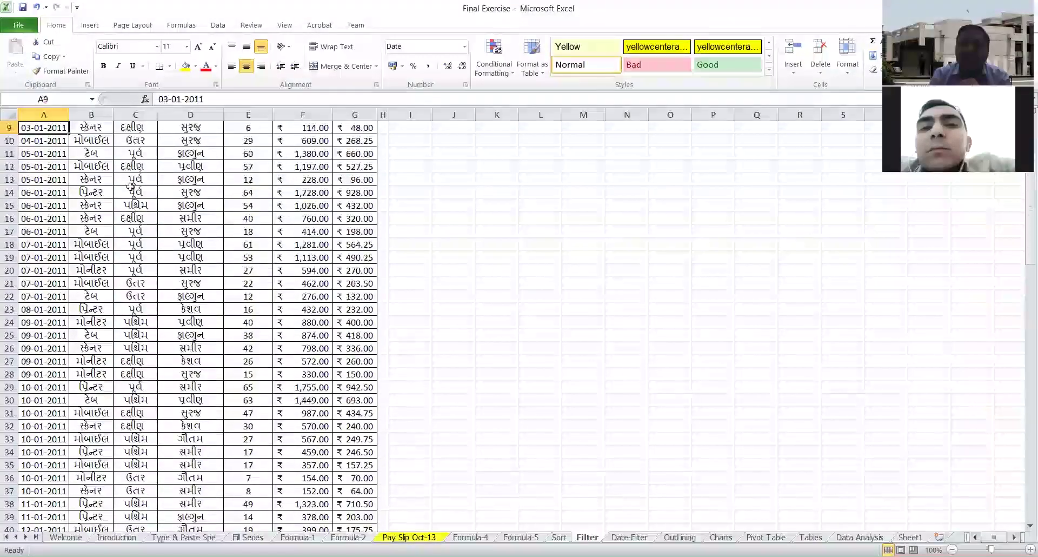
pyautogui.press('Up')
pyautogui.press('Up')
pyautogui.press('Up')
pyautogui.press('Right')
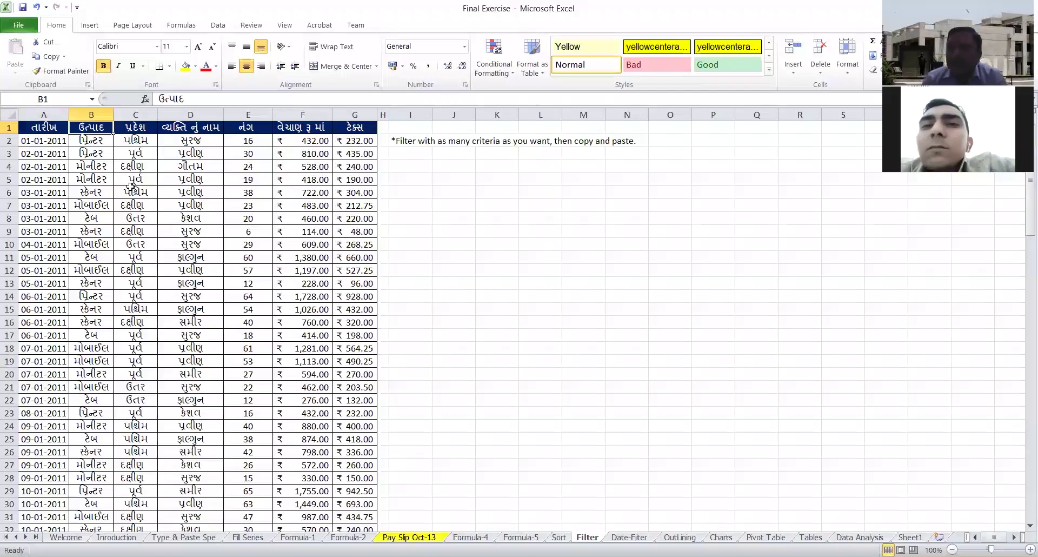
pyautogui.click(45, 130)
pyautogui.click(91, 167)
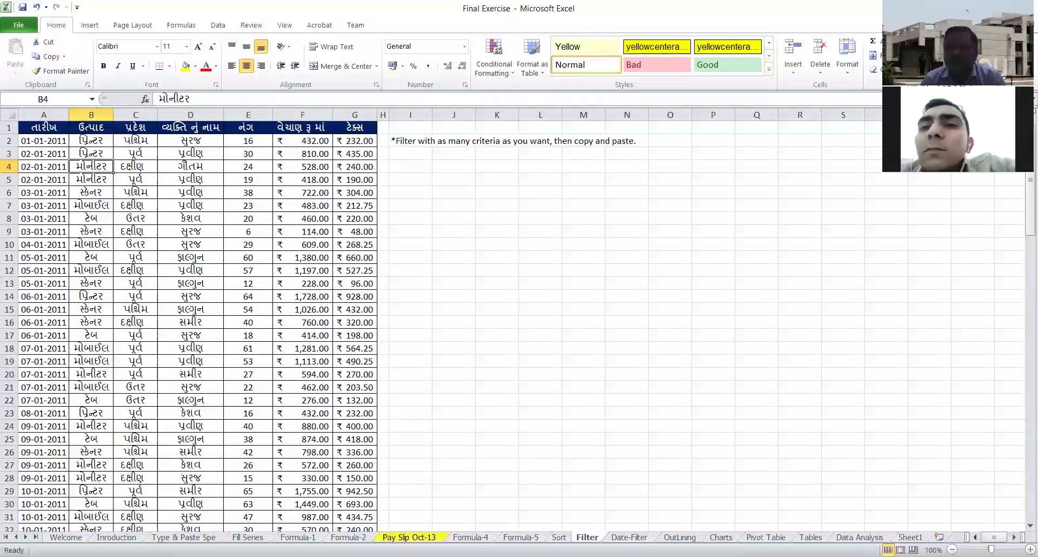
pyautogui.hotkey('ctrl', 'shift', 'l')
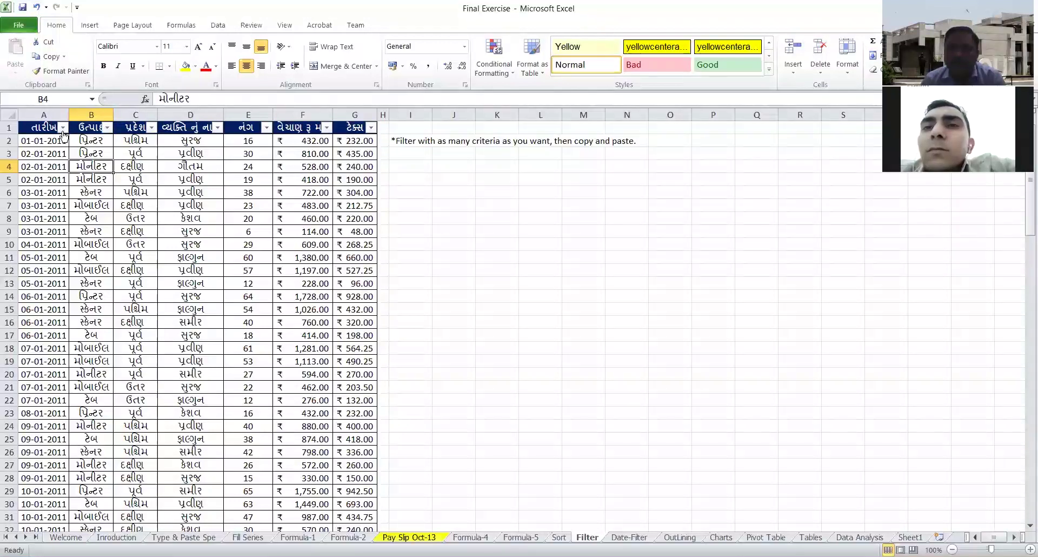
pyautogui.click(63, 128)
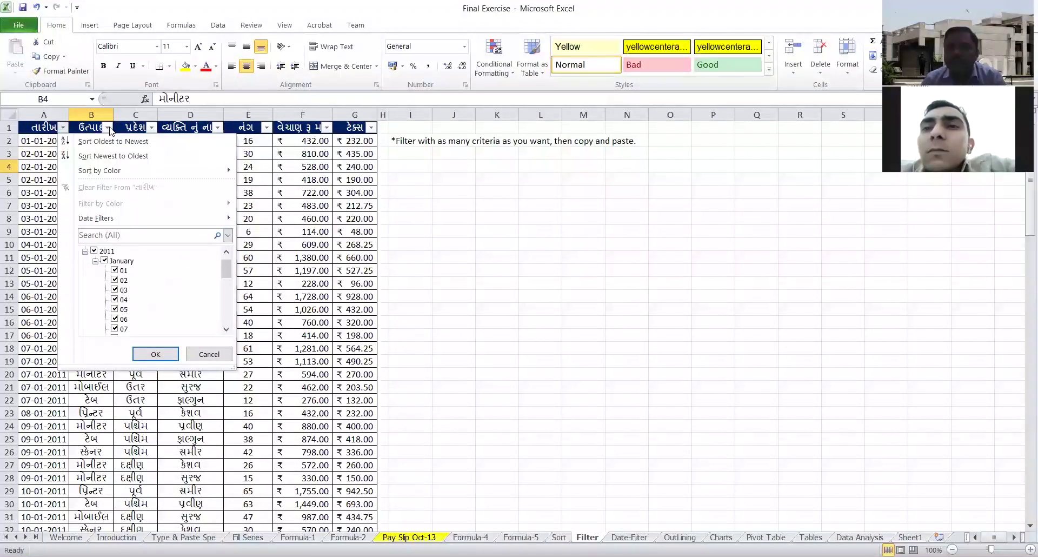
pyautogui.click(108, 128)
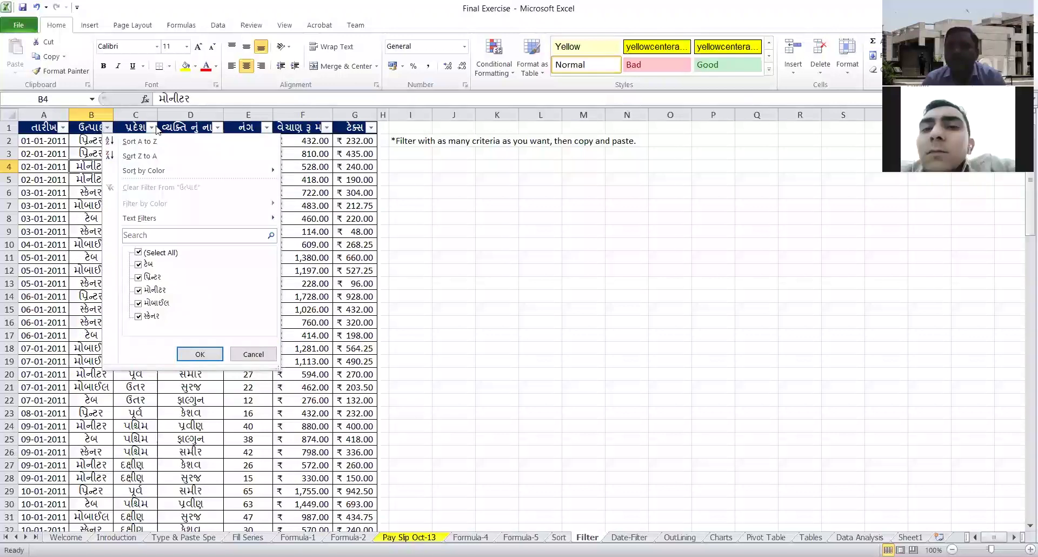
pyautogui.click(153, 127)
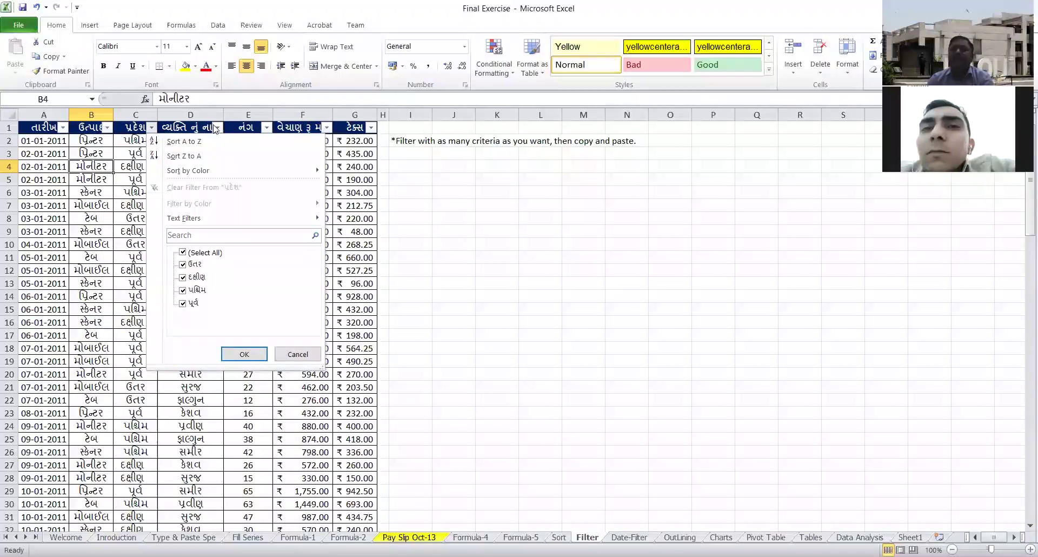
pyautogui.press('Escape')
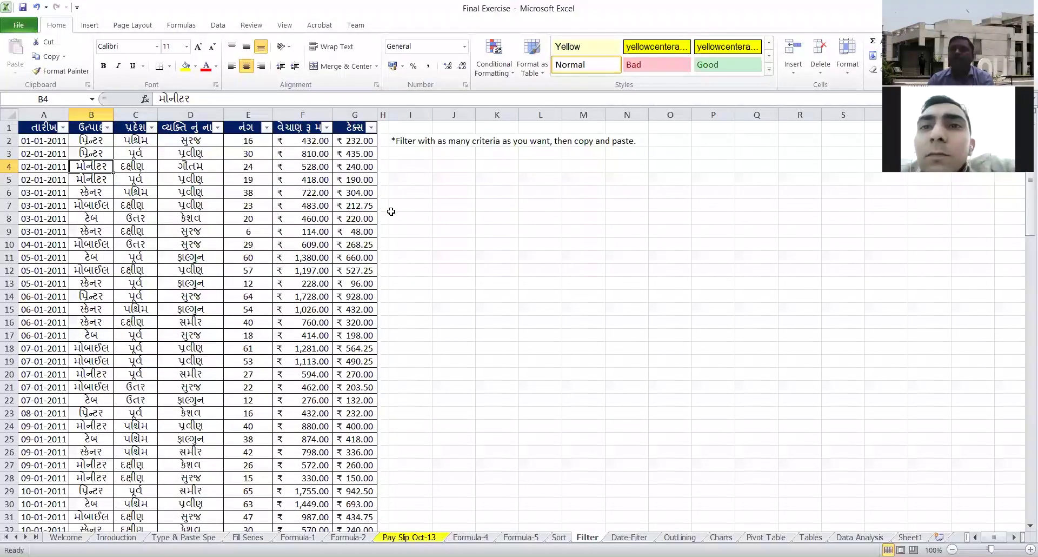
pyautogui.click(436, 227)
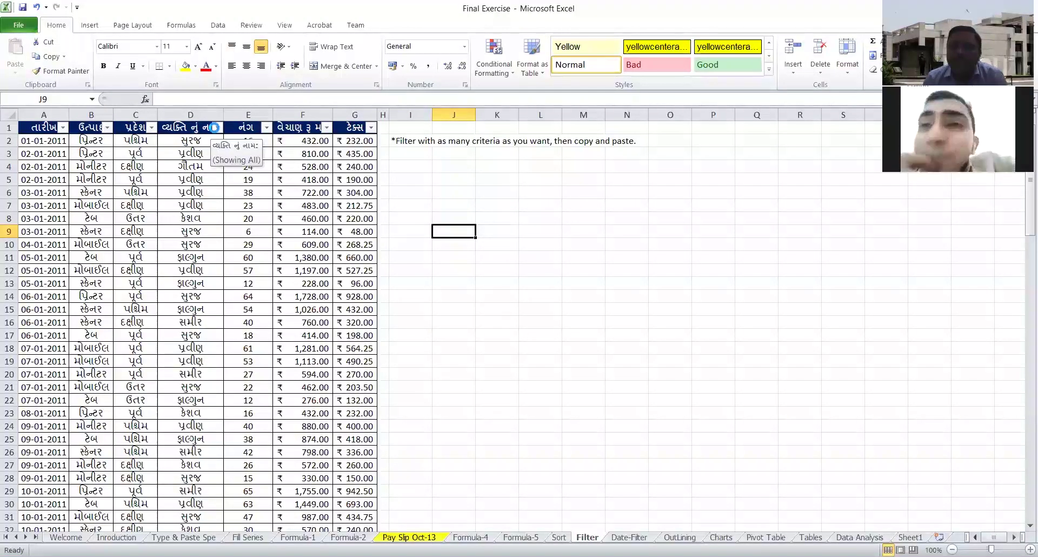
# - Filter the person-name column (D) to a single salesperson's records, leaving 18 of 105
pyautogui.click(217, 128)
pyautogui.moveTo(379, 284)
pyautogui.mouseDown()
pyautogui.moveTo(379, 313)
pyautogui.moveTo(381, 258)
pyautogui.mouseUp()
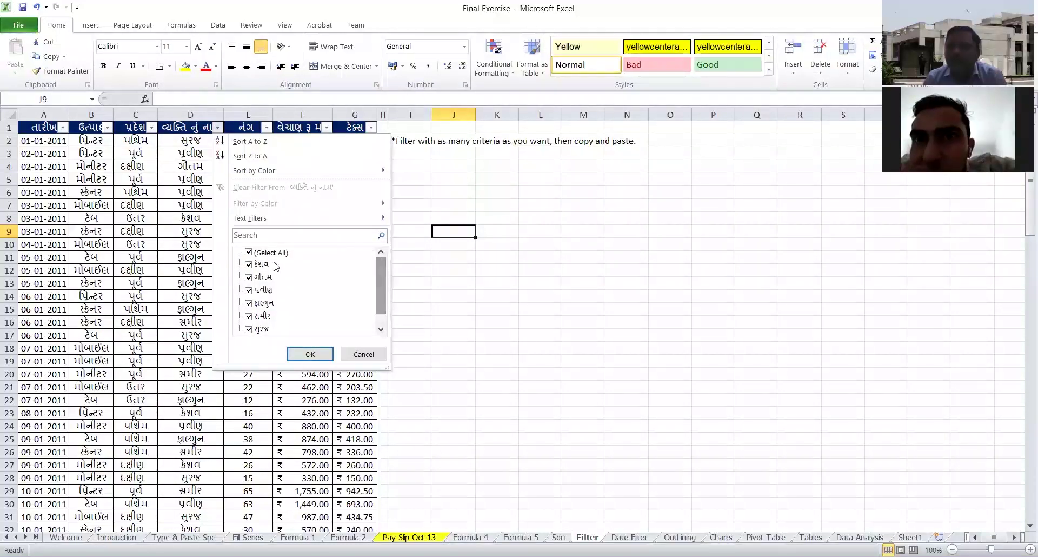
pyautogui.click(249, 253)
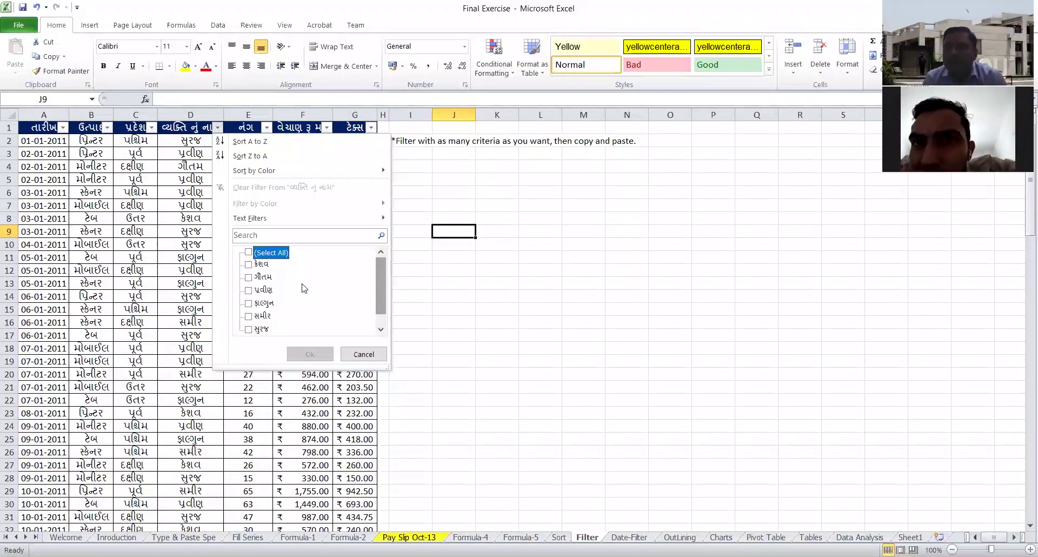
pyautogui.click(249, 330)
pyautogui.scroll(-1, 335, 326)
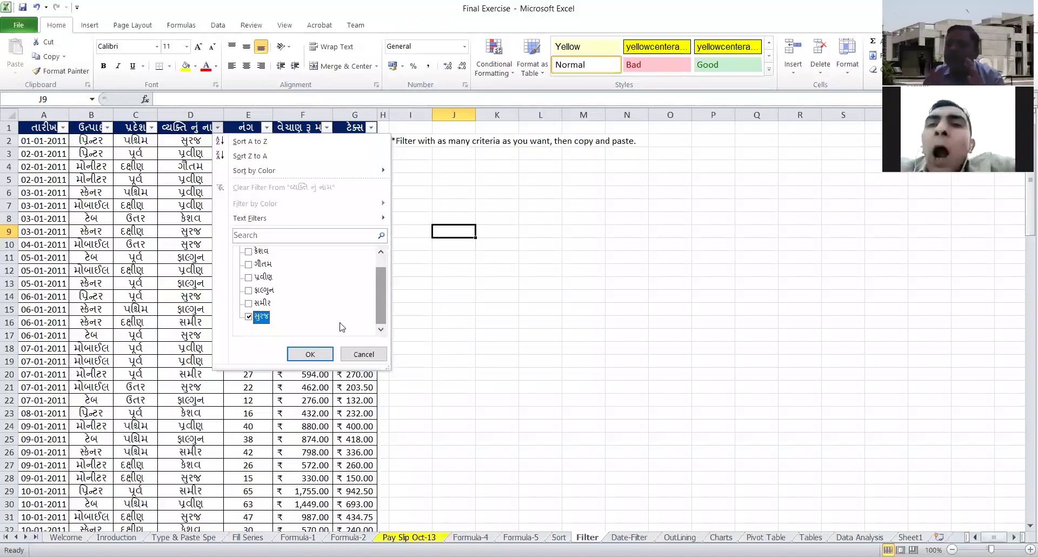
pyautogui.click(310, 355)
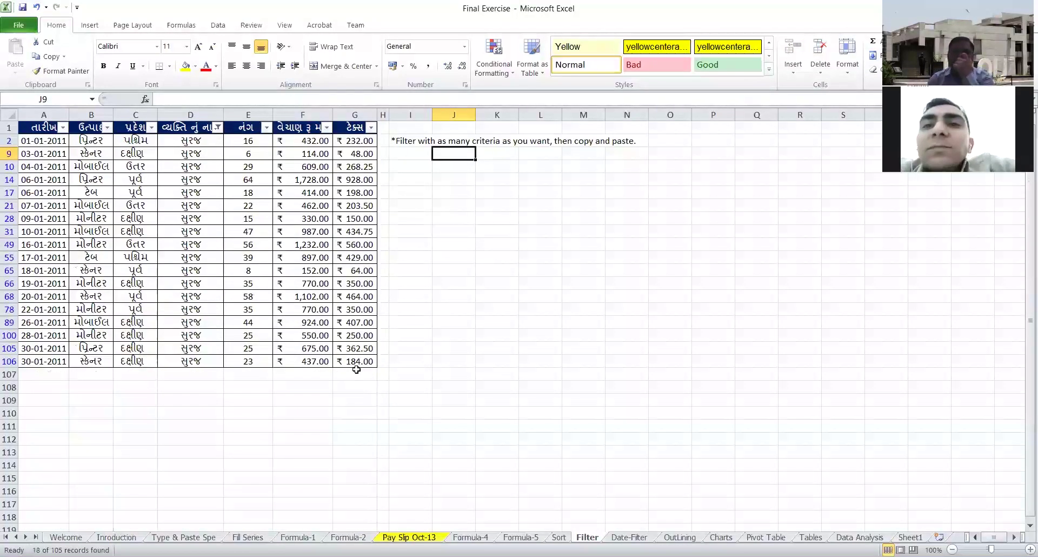
# - Select the 18 filtered sales rows starting from A2 across all columns
pyautogui.moveTo(37, 140); pyautogui.dragTo(373, 361)
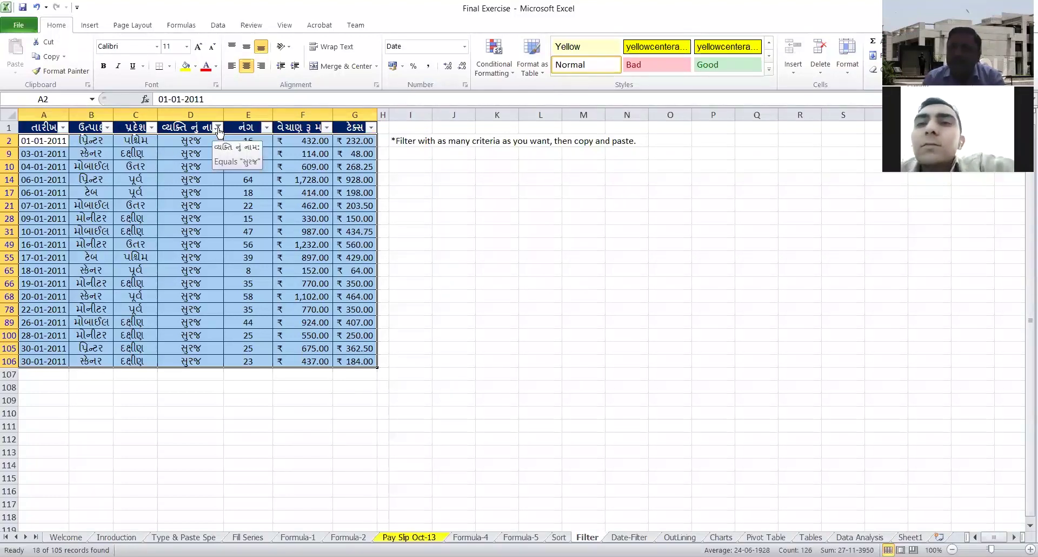
# - Re-tick (Select All) in the column D filter so all 105 records return
pyautogui.click(217, 128)
pyautogui.click(249, 253)
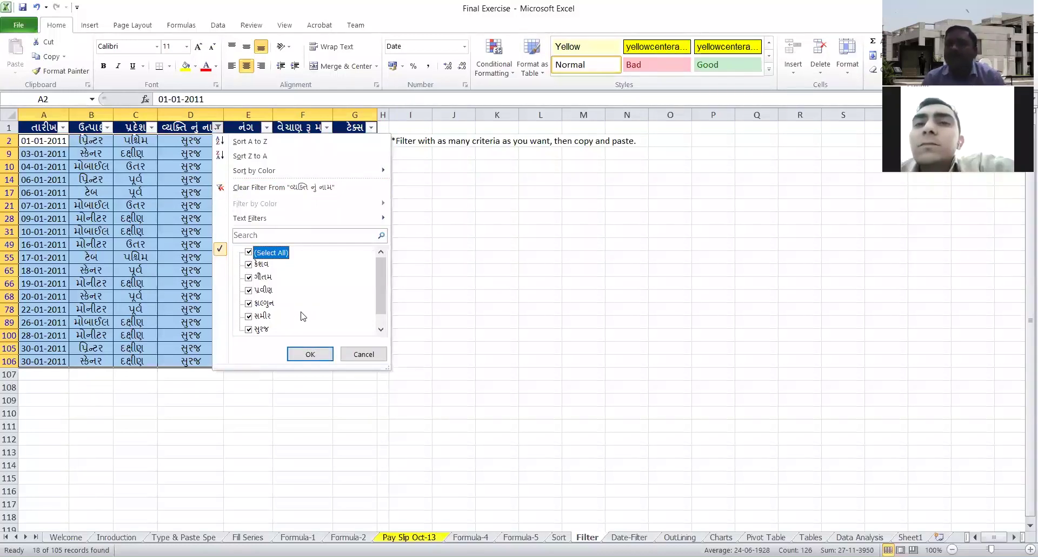
pyautogui.click(309, 354)
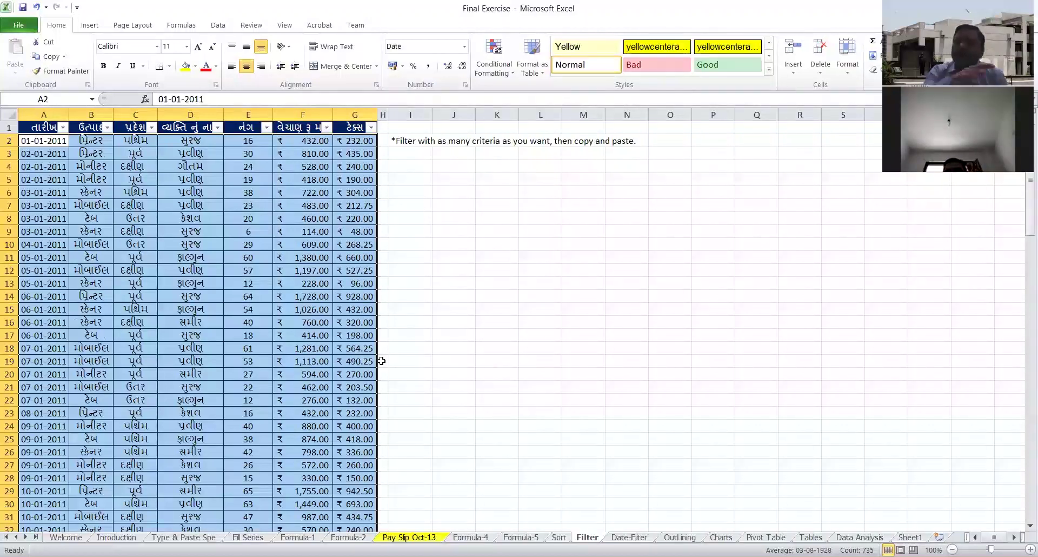
# - Apply an Equals text filter on column D for one salesperson, leaving 18 of 105 records
pyautogui.click(217, 127)
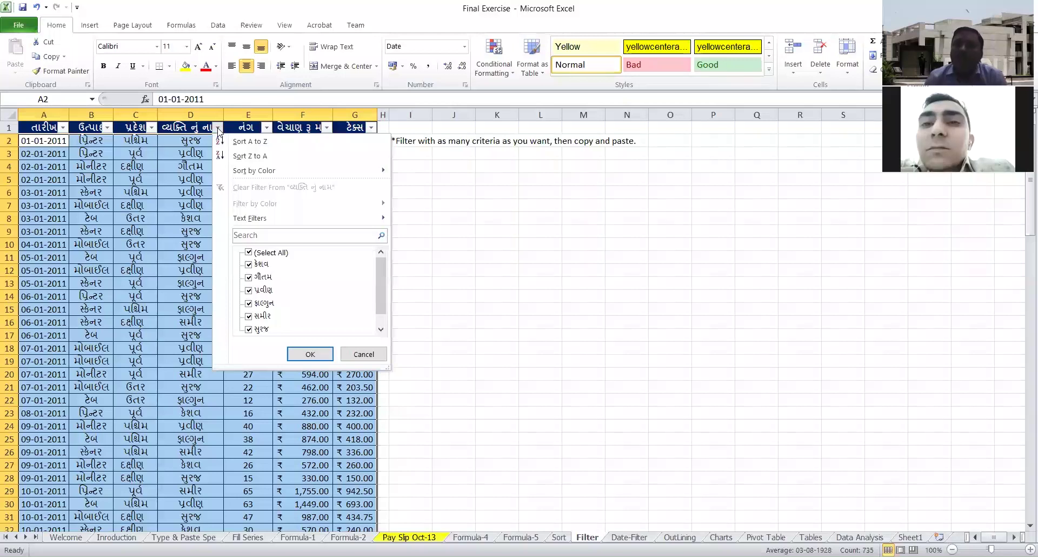
pyautogui.moveTo(286, 224)
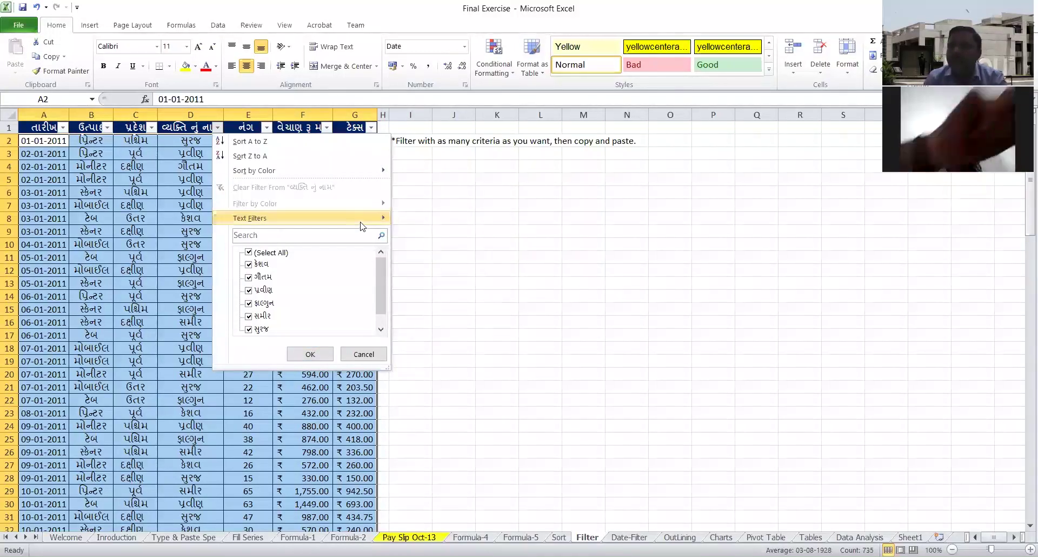
pyautogui.moveTo(361, 222)
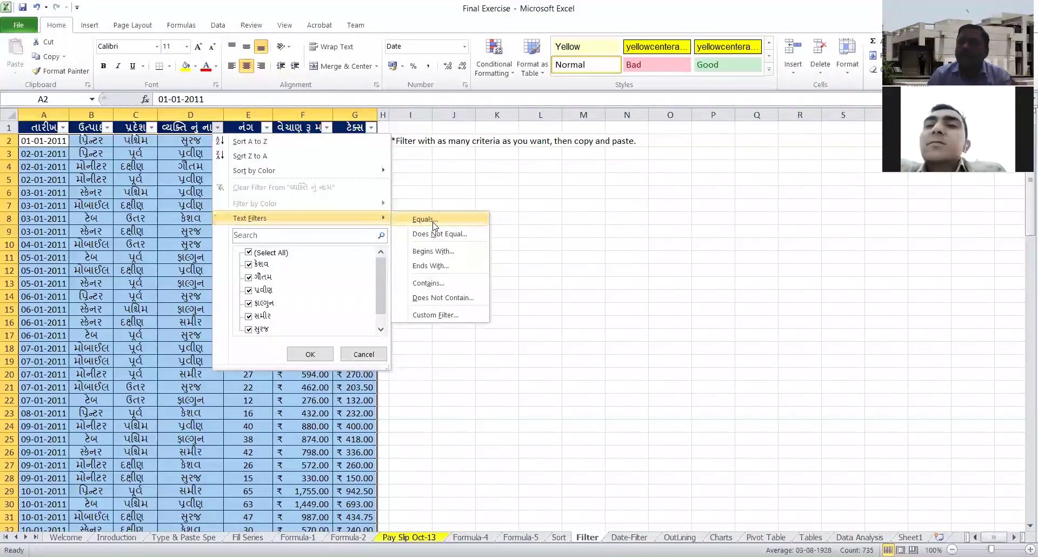
pyautogui.click(433, 225)
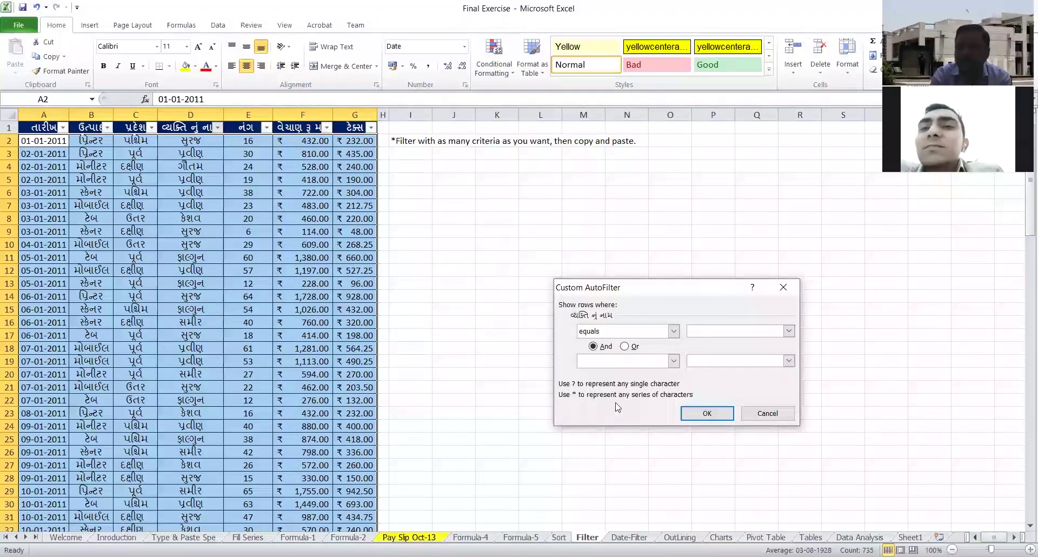
pyautogui.write('પ્રવીણ')
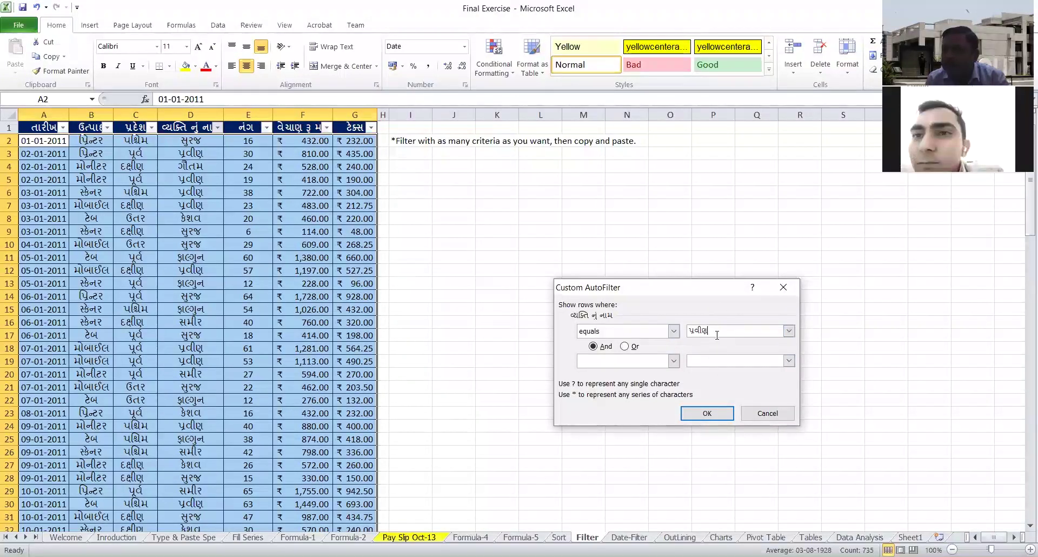
pyautogui.click(712, 413)
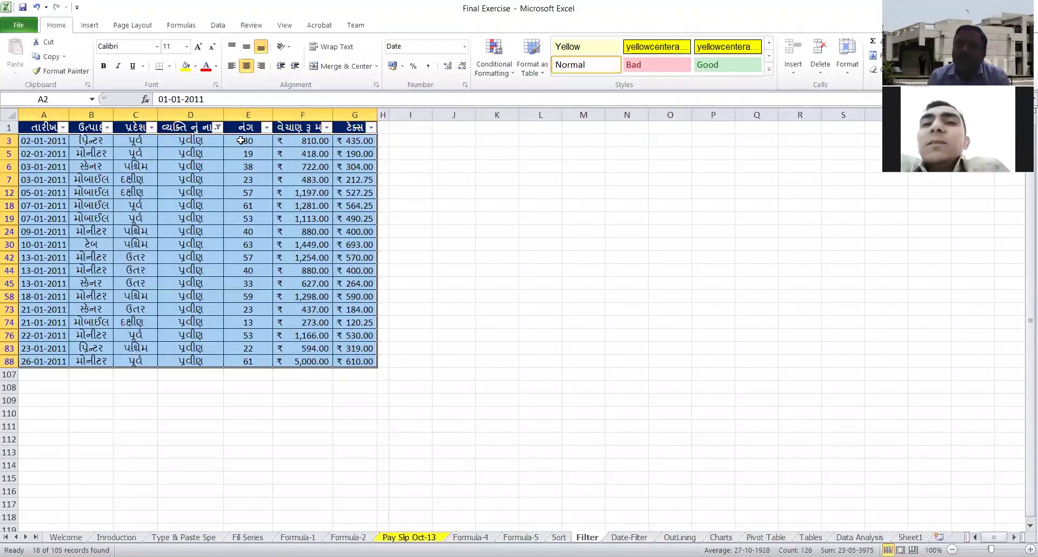
# - Reset the name filter, then apply Does Not Equal for one salesperson, leaving 87 of 105
pyautogui.click(218, 129)
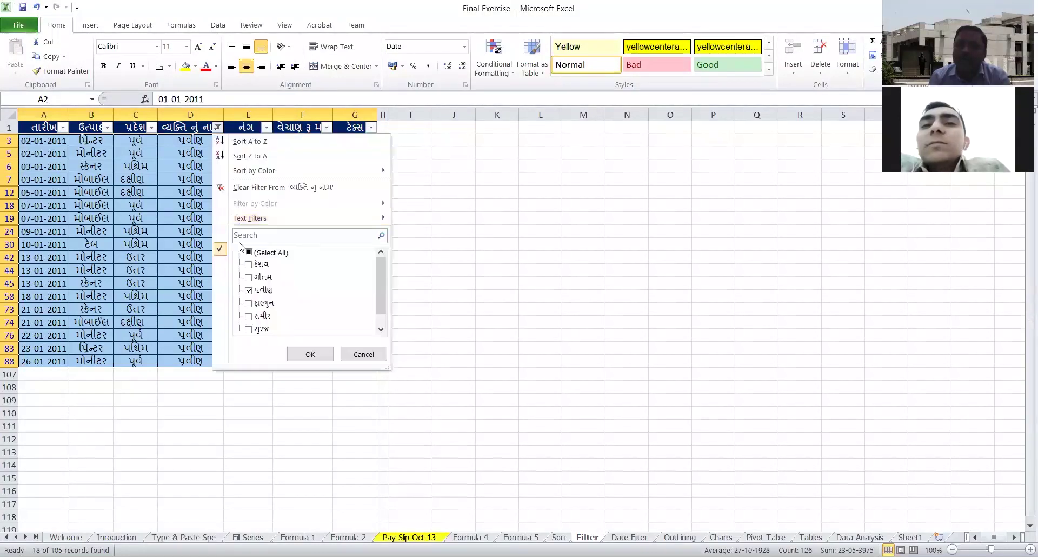
pyautogui.click(249, 253)
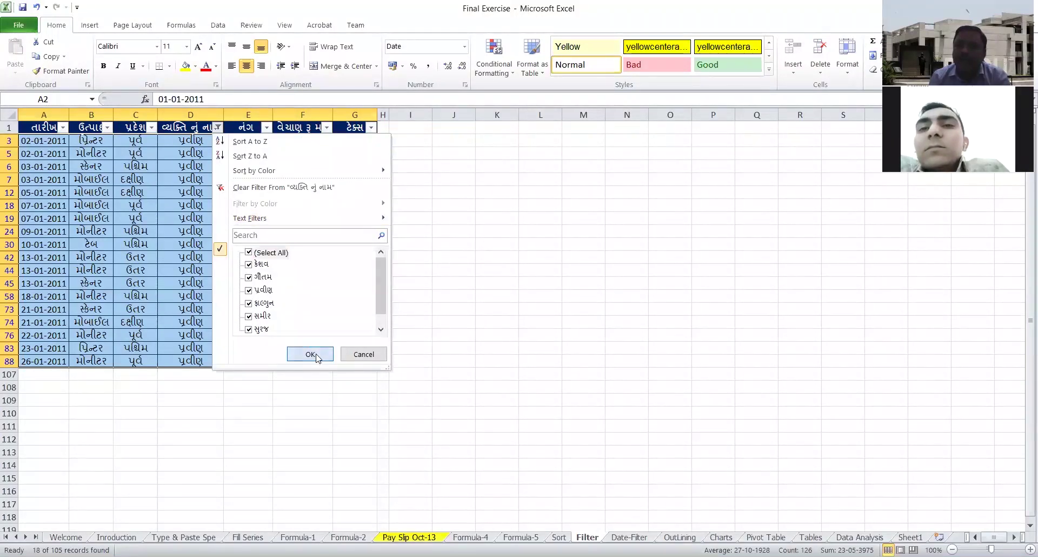
pyautogui.press('Return')
pyautogui.click(218, 128)
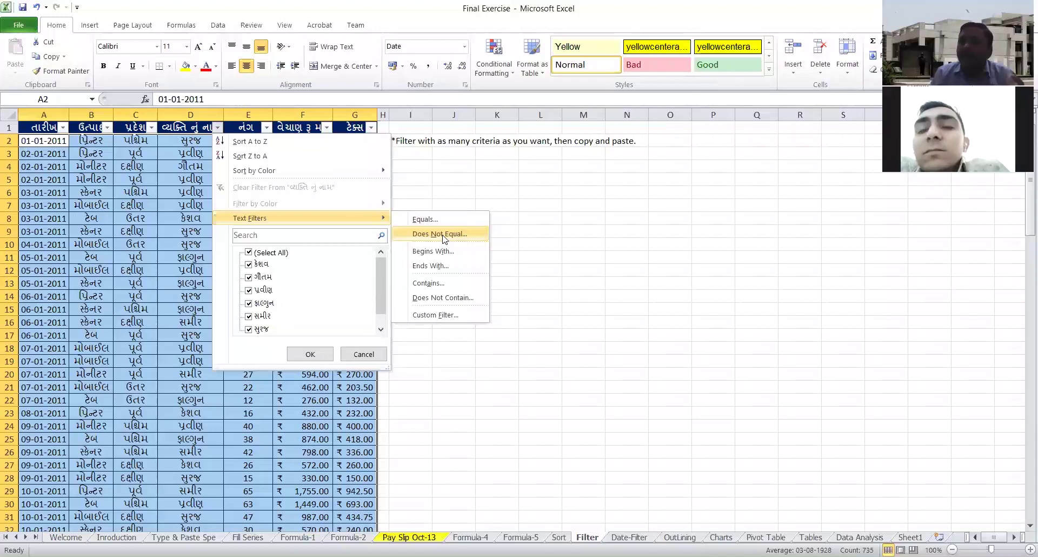
pyautogui.click(444, 237)
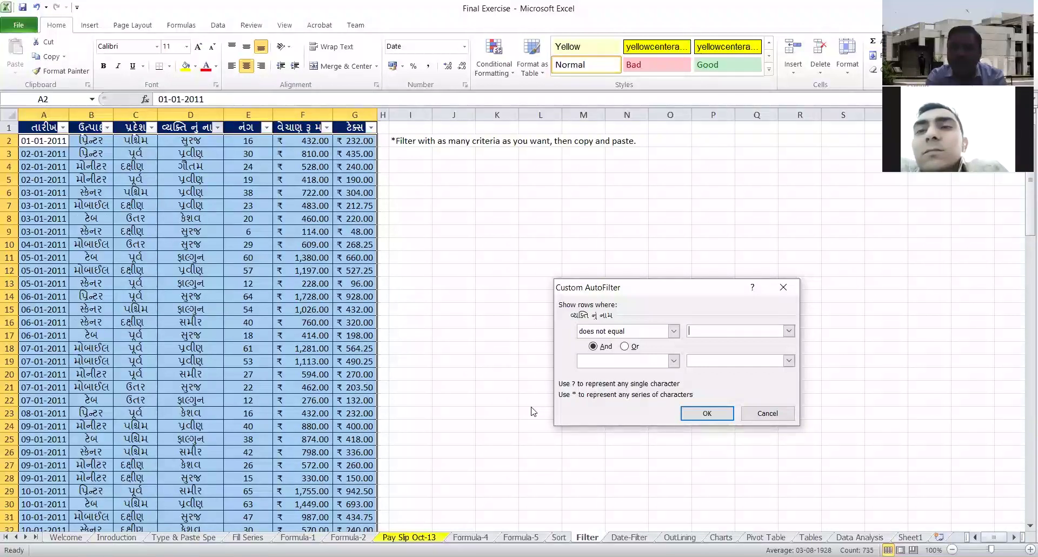
pyautogui.write('pravin')
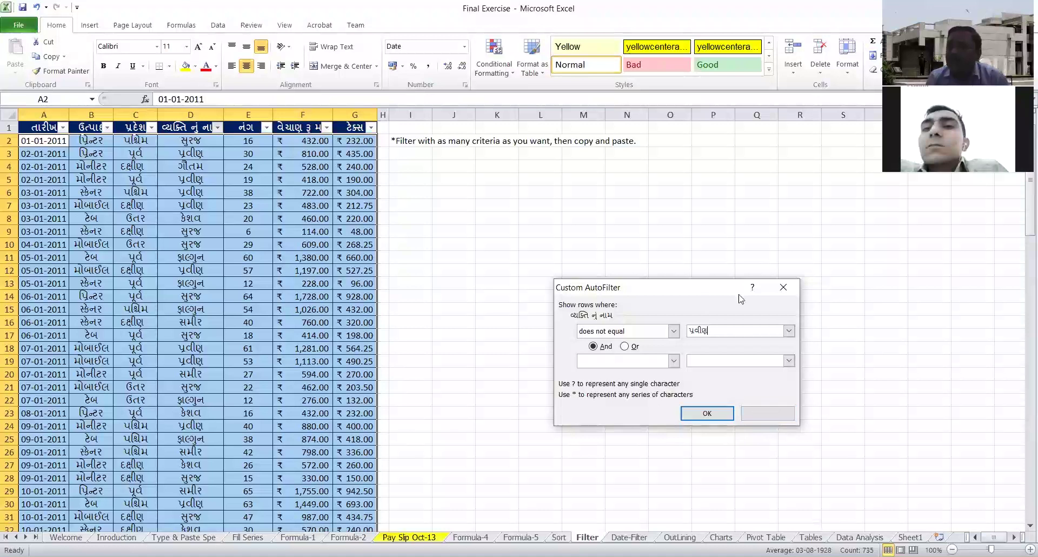
pyautogui.click(713, 411)
# - Deselect the rows and scroll through the 87 remaining records
pyautogui.click(208, 146)
pyautogui.scroll(-2, 210, 243)
pyautogui.scroll(-2, 211, 325)
pyautogui.scroll(-9, 211, 369)
pyautogui.scroll(-5, 211, 369)
pyautogui.scroll(-4, 212, 373)
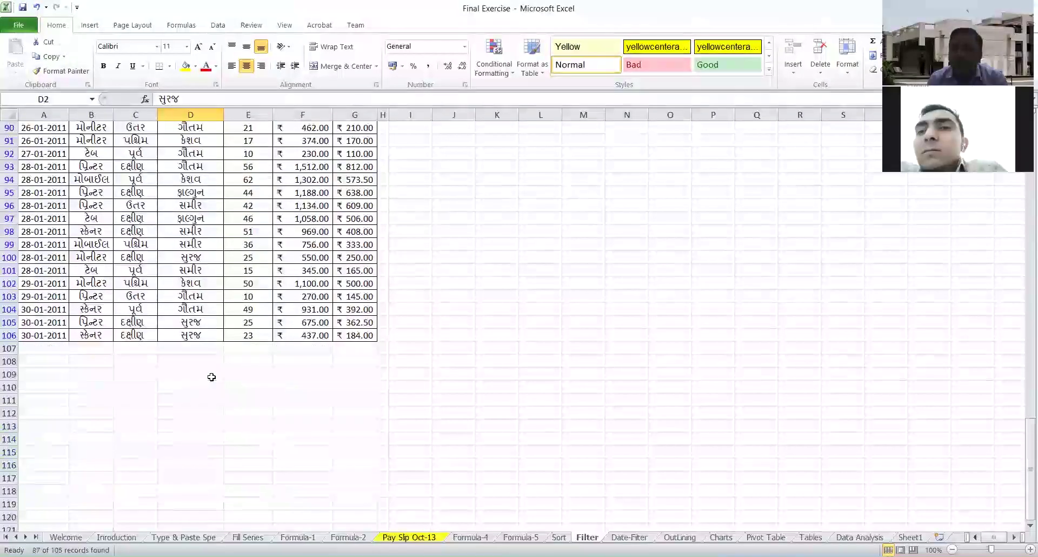
pyautogui.scroll(4, 212, 376)
pyautogui.scroll(5, 212, 377)
pyautogui.scroll(5, 216, 357)
pyautogui.scroll(5, 222, 319)
pyautogui.scroll(4, 231, 271)
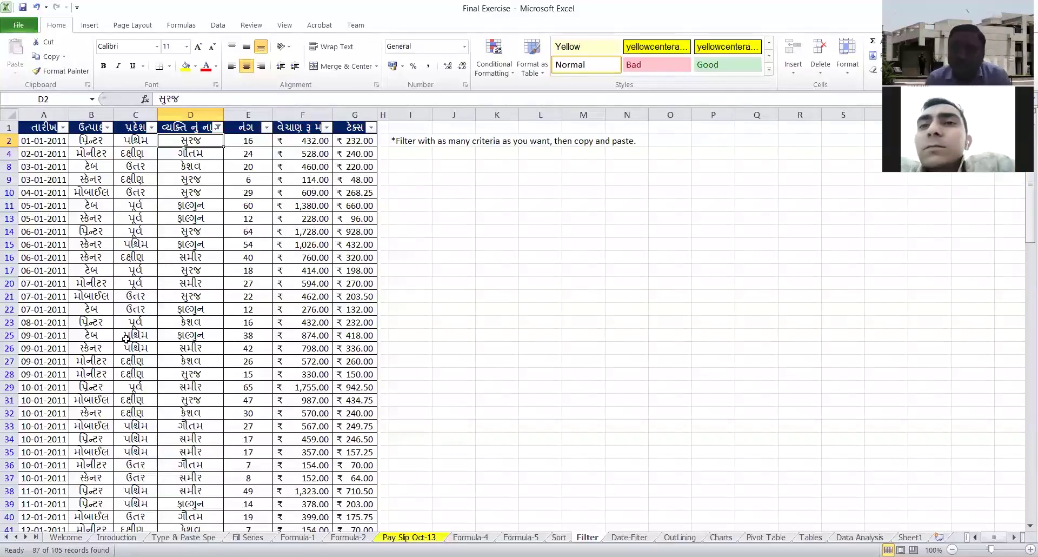
# - Reset the name filter, then show only names beginning with સ using Begins With
pyautogui.click(218, 128)
pyautogui.click(248, 252)
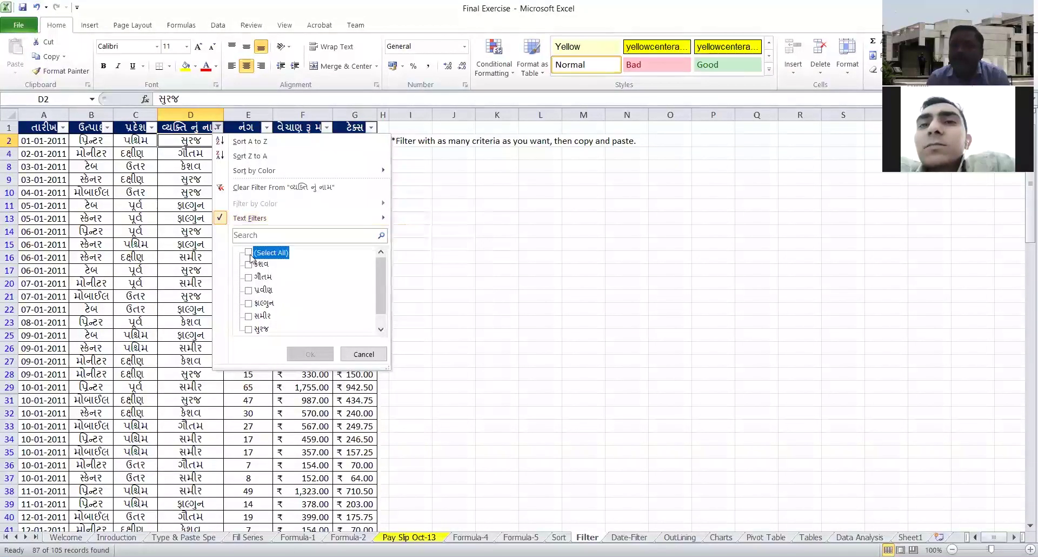
pyautogui.click(309, 354)
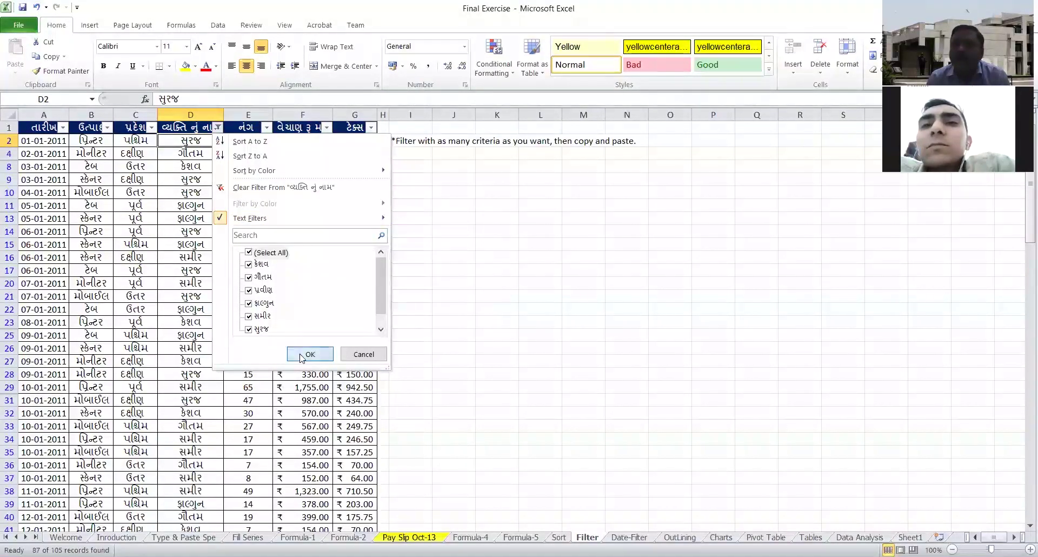
pyautogui.click(218, 128)
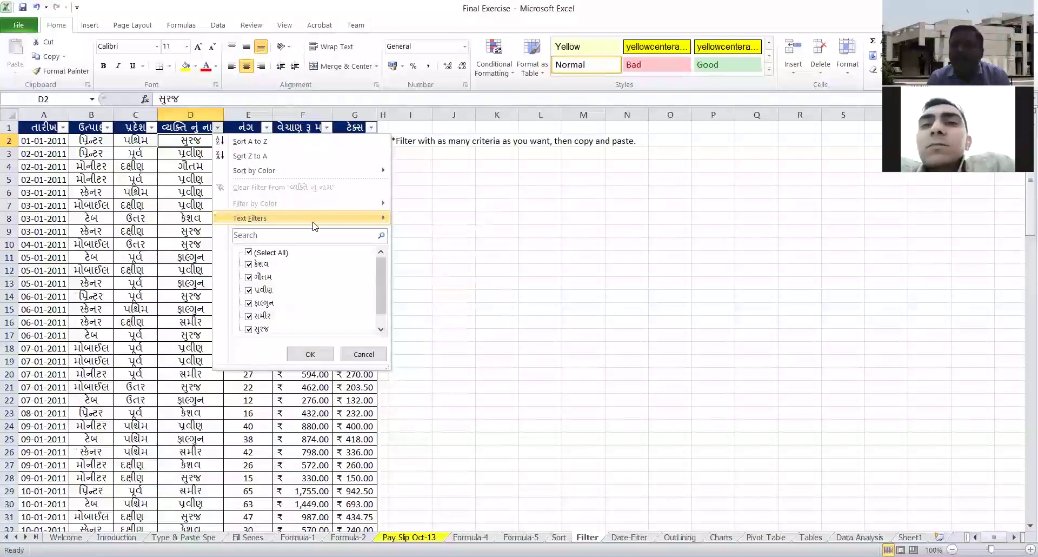
pyautogui.moveTo(313, 219)
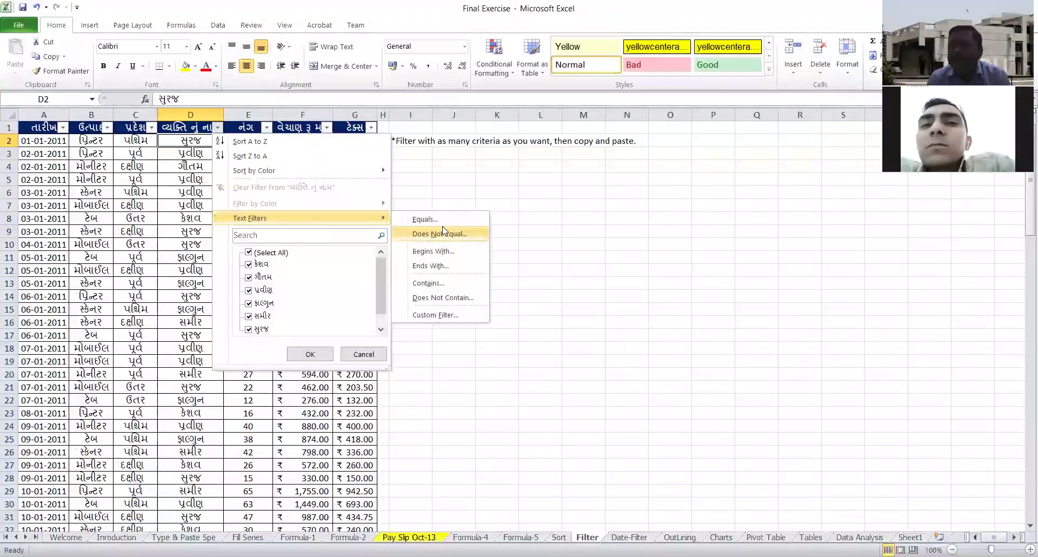
pyautogui.click(450, 253)
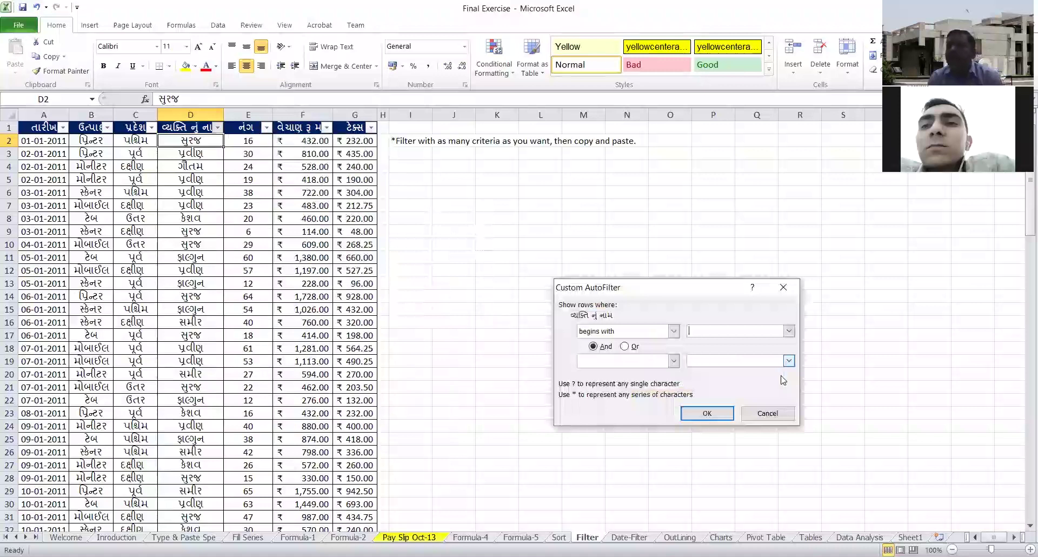
pyautogui.write('સ')
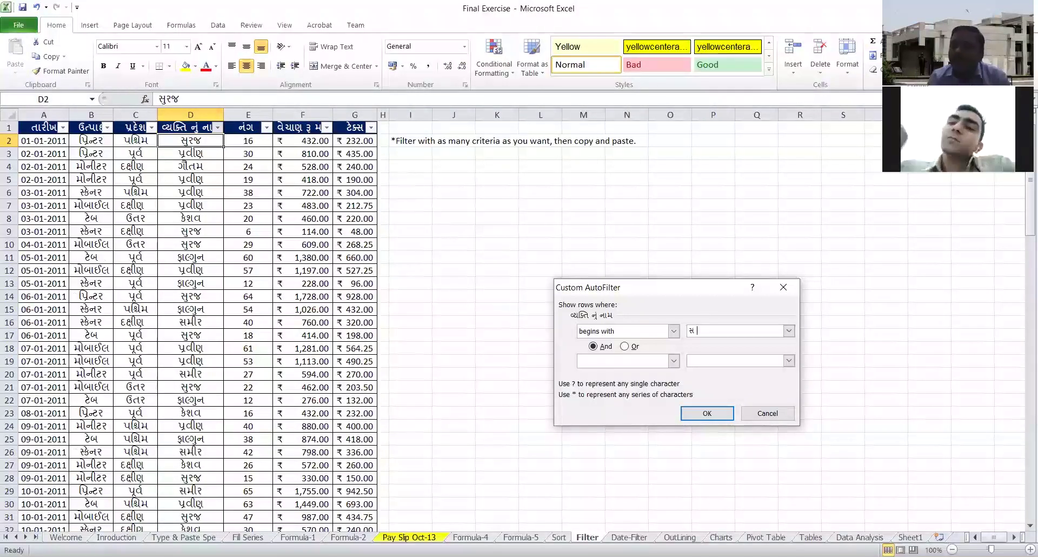
pyautogui.click(709, 414)
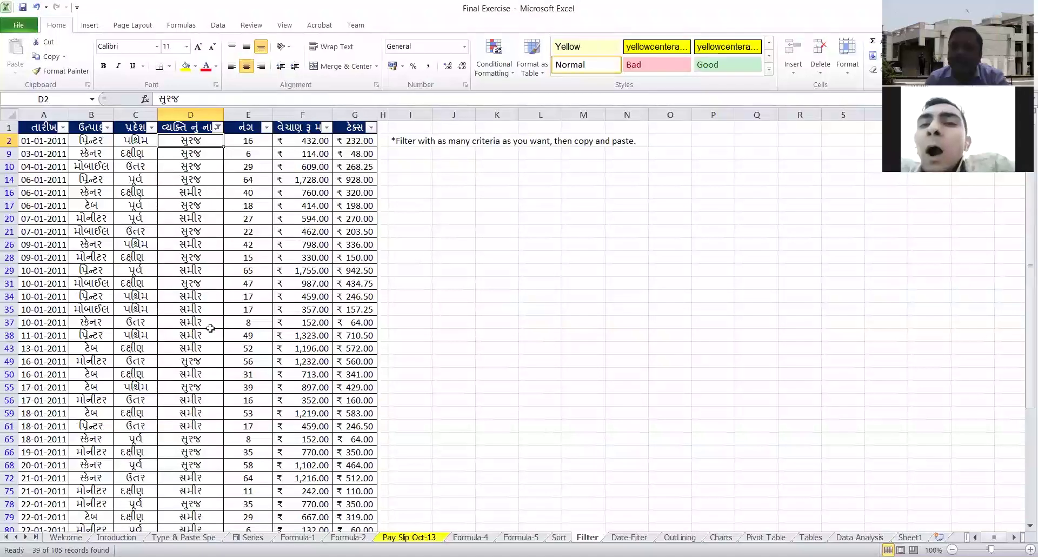
pyautogui.scroll(-2, 211, 330)
pyautogui.scroll(-2, 210, 335)
pyautogui.scroll(4, 235, 417)
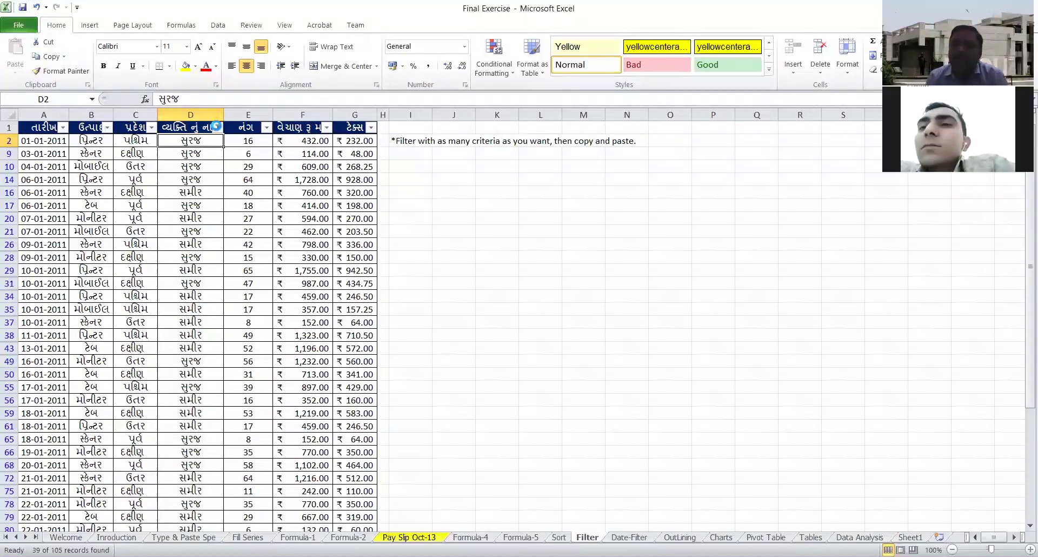
# - Remove the name filter with (Select All) so every salesperson's rows show
pyautogui.click(217, 127)
pyautogui.click(251, 254)
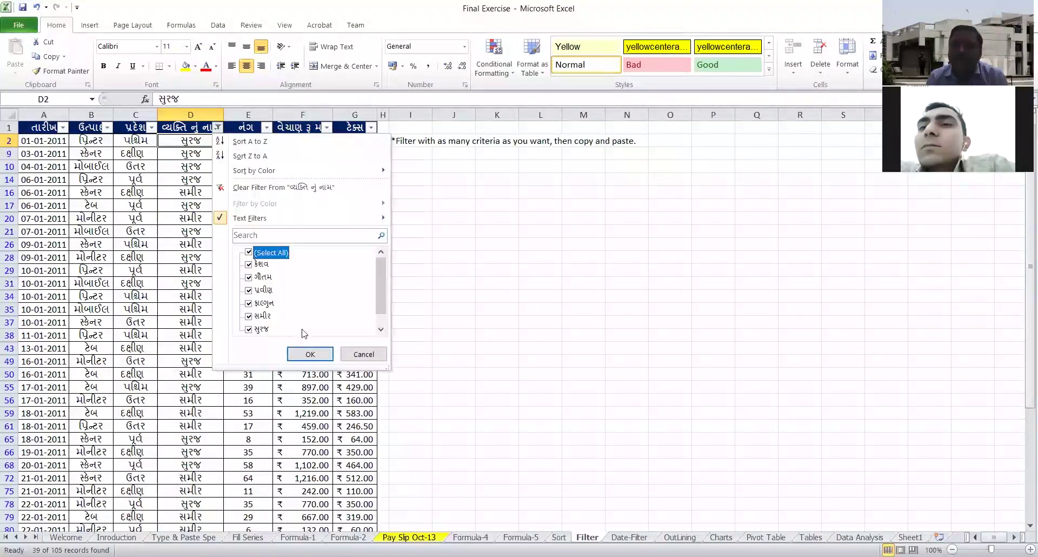
pyautogui.click(309, 354)
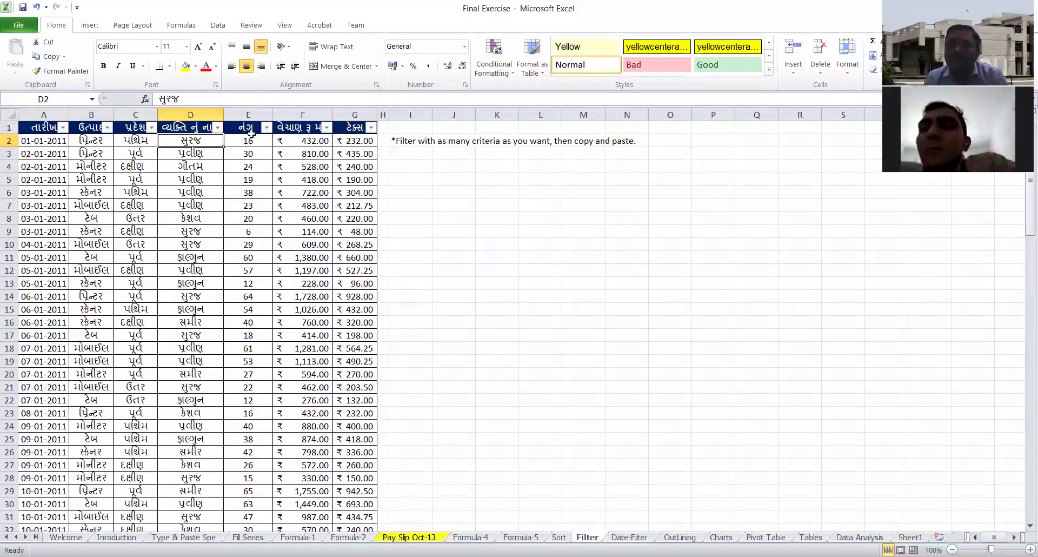
# - Apply an Ends With ન text filter on column D, leaving 17 rows
pyautogui.click(218, 127)
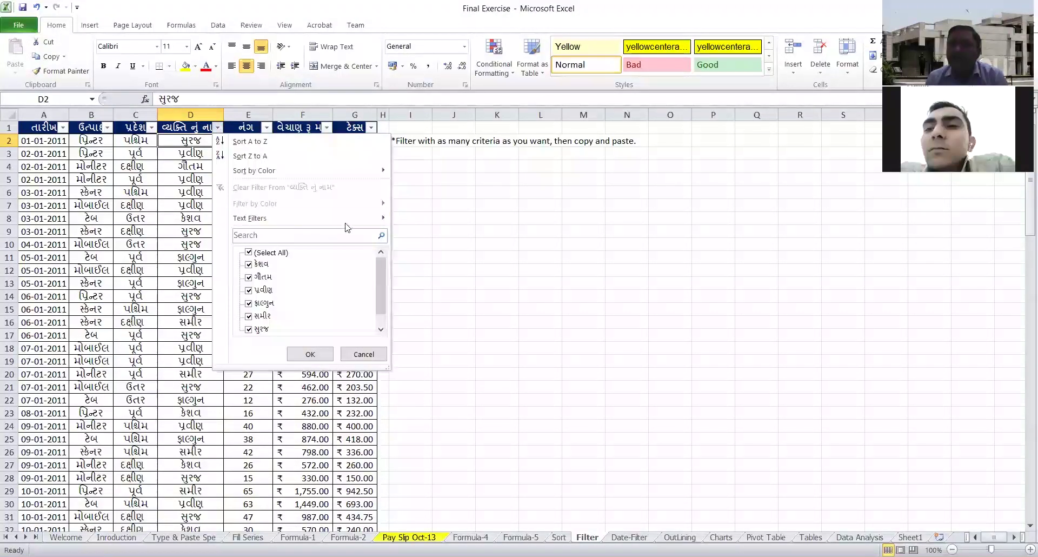
pyautogui.moveTo(353, 220)
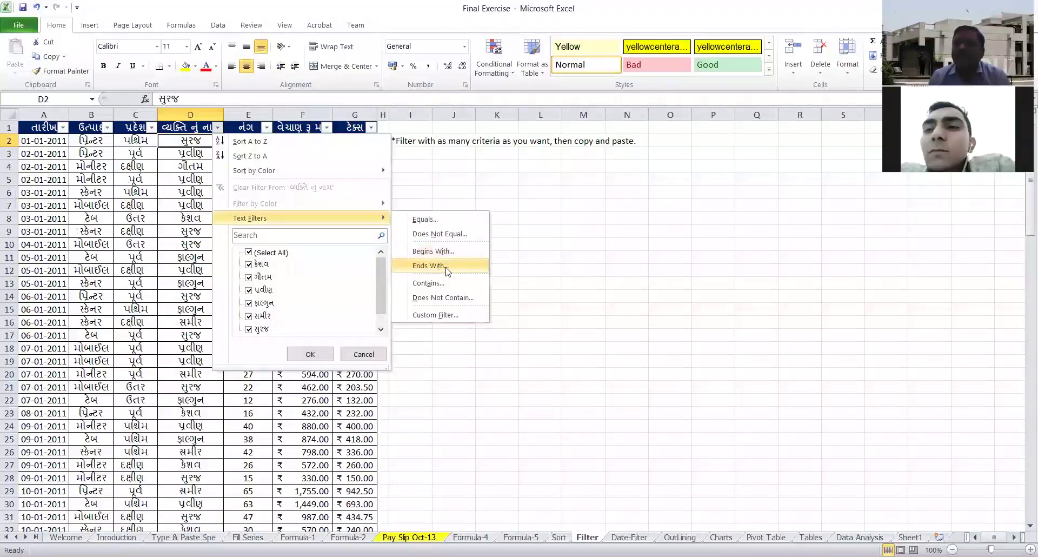
pyautogui.click(448, 267)
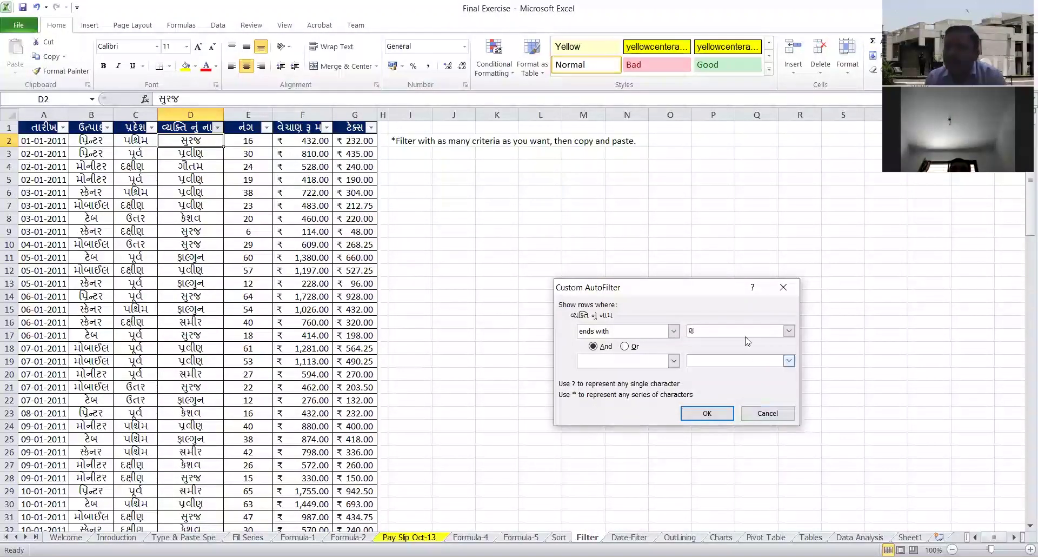
pyautogui.moveTo(720, 335); pyautogui.dragTo(680, 336)
pyautogui.write('ન')
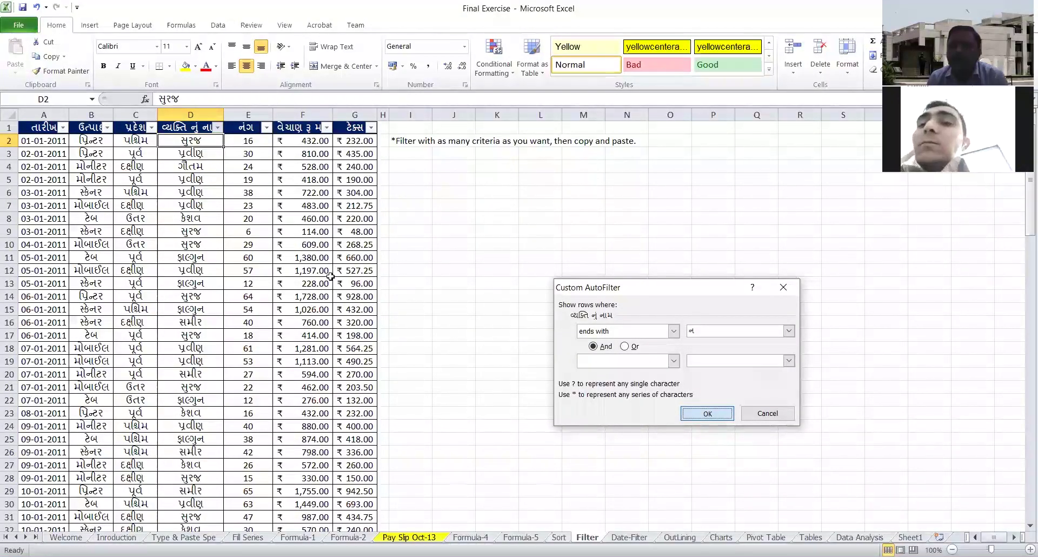
pyautogui.click(720, 418)
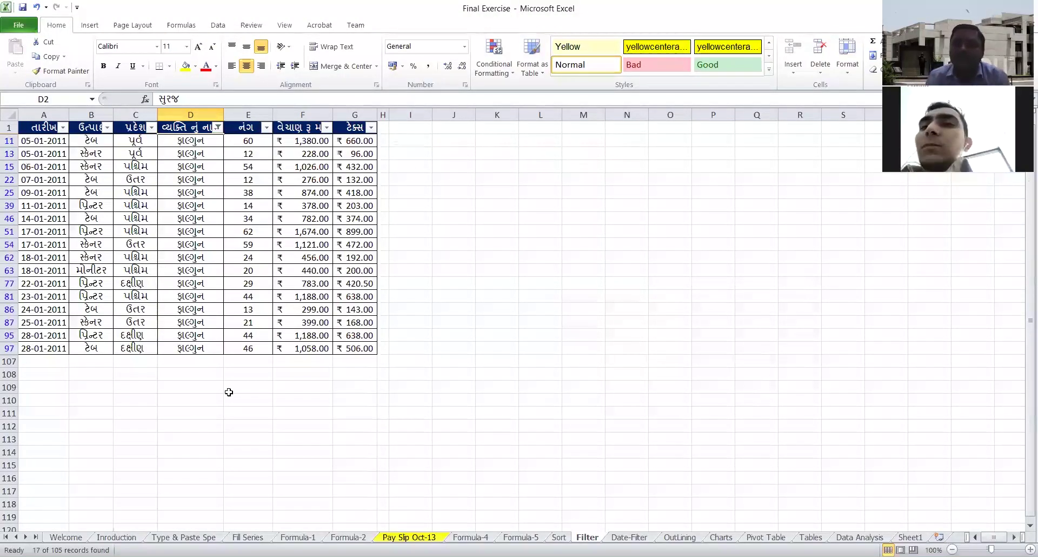
# - Reset the name filter, then show only names ending with ળ
pyautogui.click(217, 129)
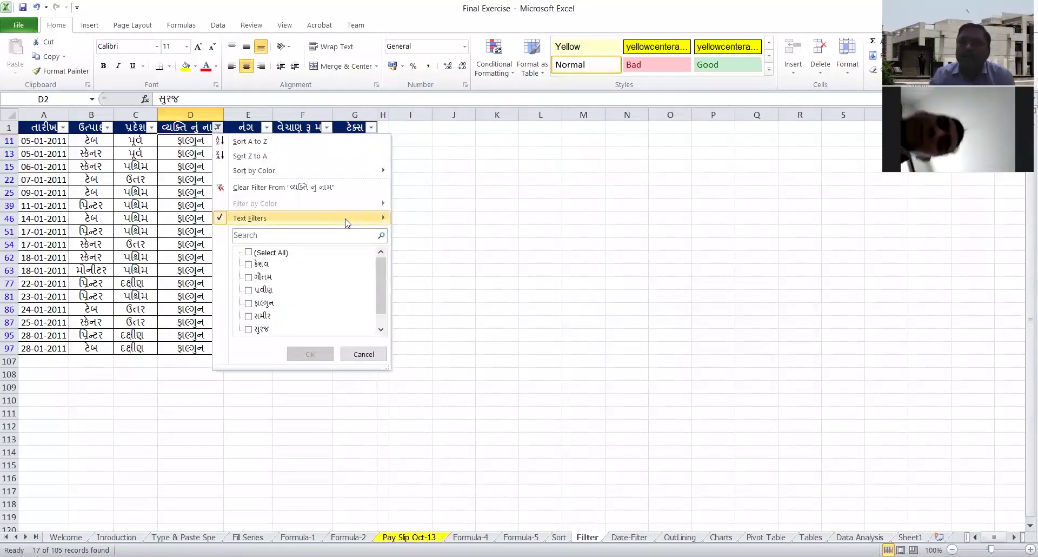
pyautogui.click(249, 253)
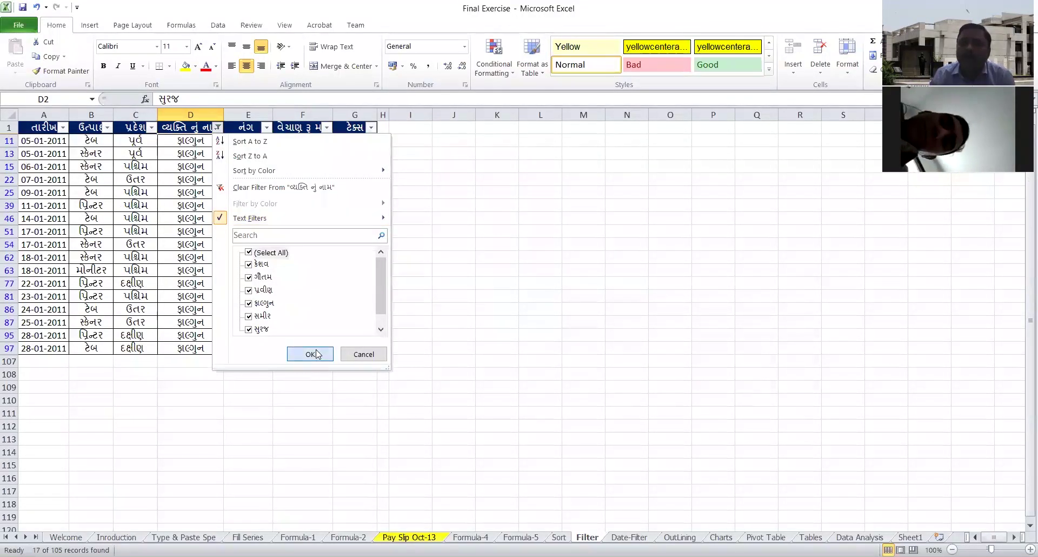
pyautogui.click(317, 354)
pyautogui.click(217, 127)
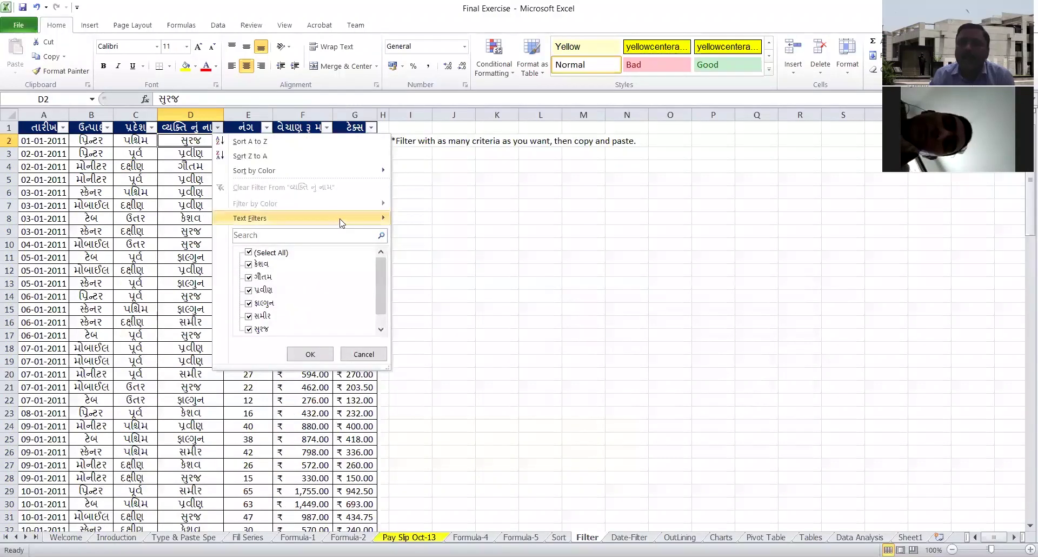
pyautogui.moveTo(341, 222)
pyautogui.click(435, 265)
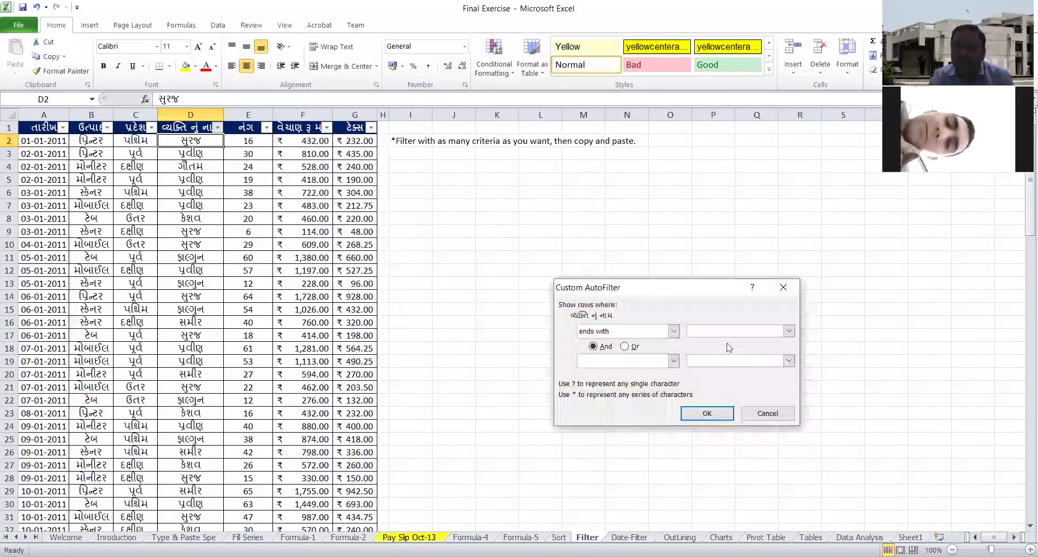
pyautogui.write('ળ')
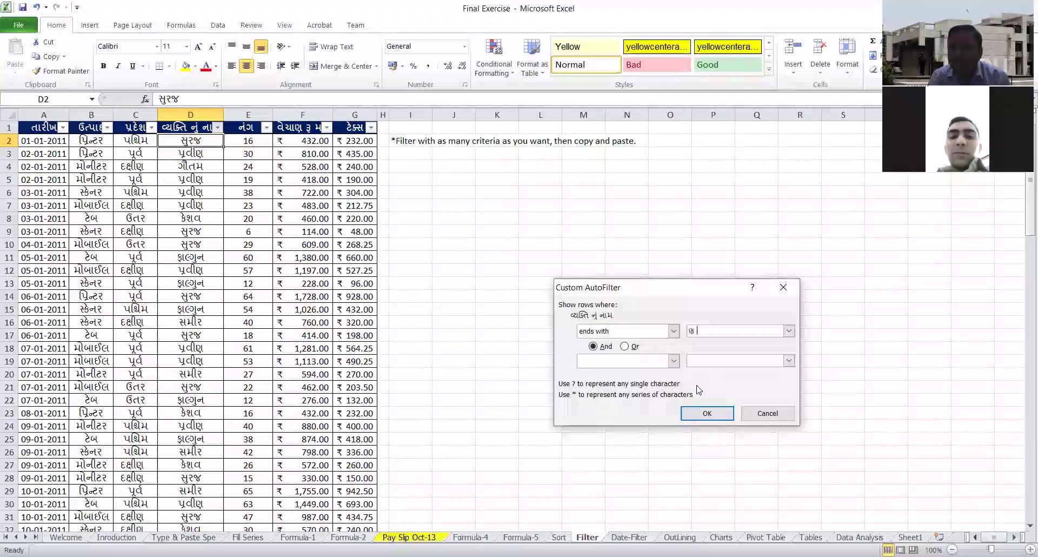
pyautogui.click(712, 414)
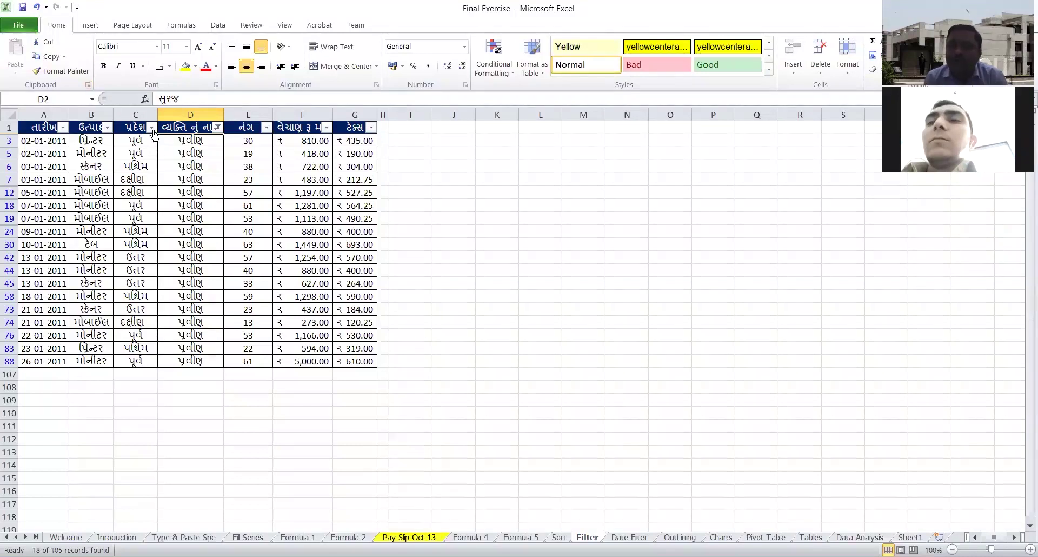
# - Reset again and apply a Contains વ name filter, leaving 33 of 105 records
pyautogui.click(217, 127)
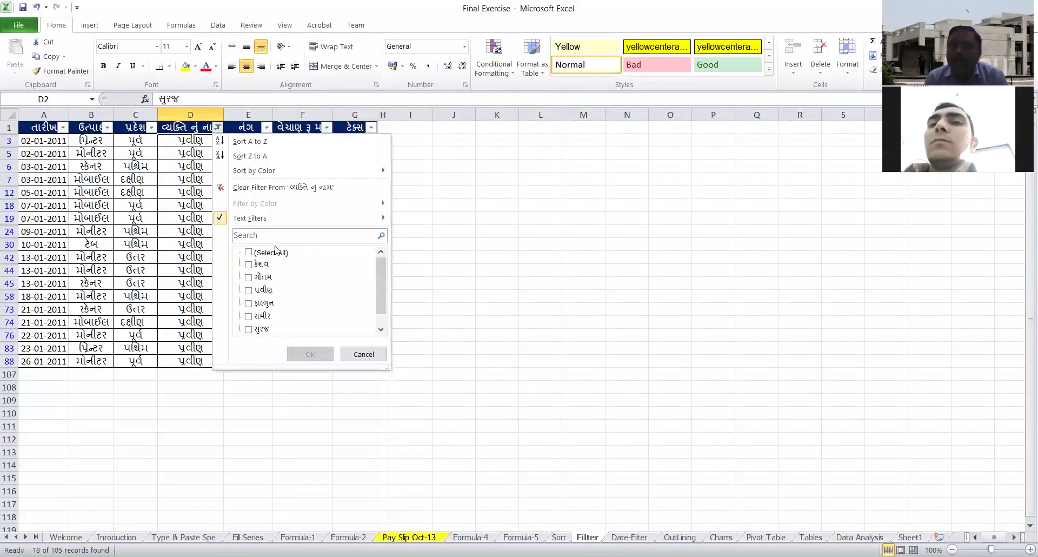
pyautogui.moveTo(338, 218)
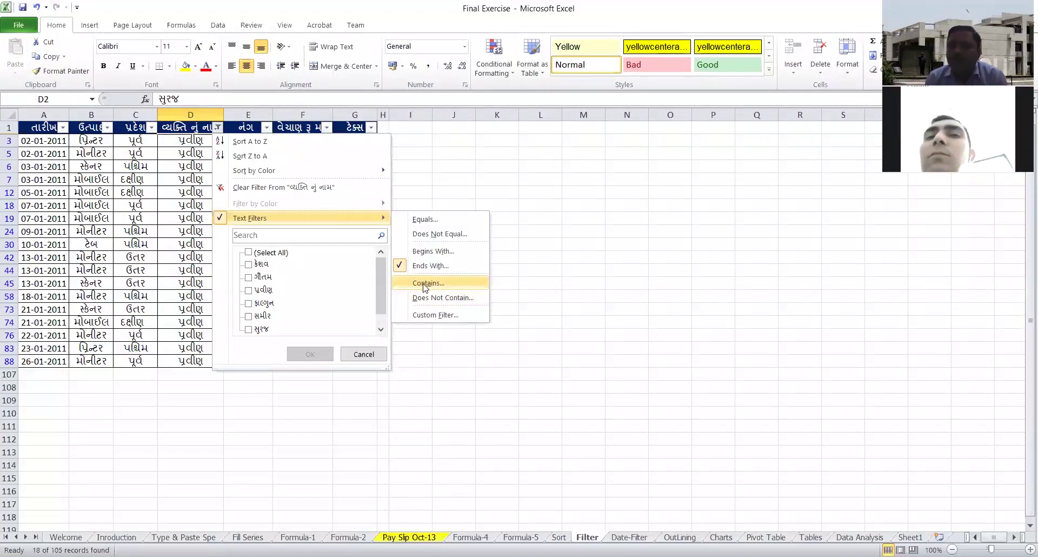
pyautogui.click(265, 253)
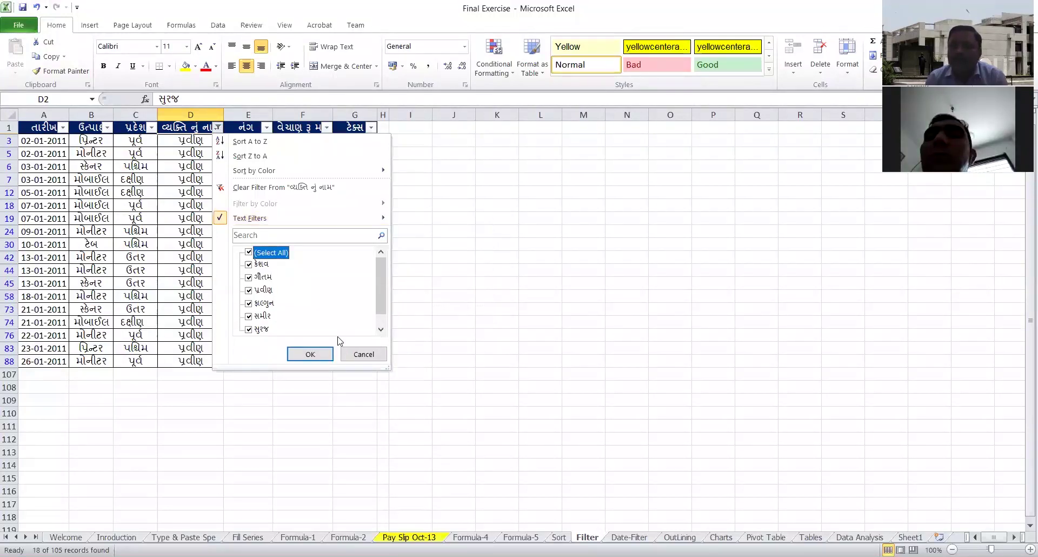
pyautogui.click(305, 354)
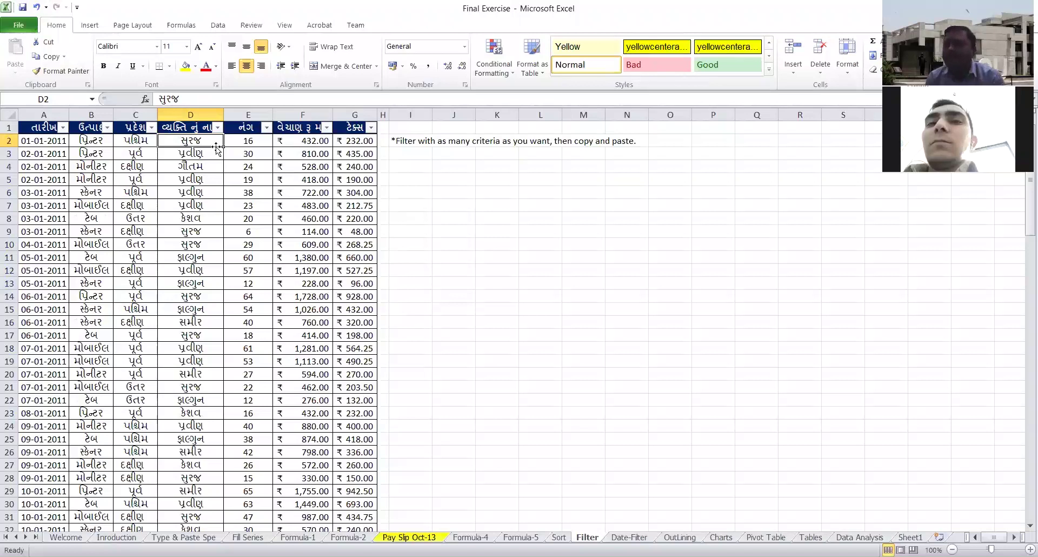
pyautogui.click(217, 128)
pyautogui.moveTo(330, 219)
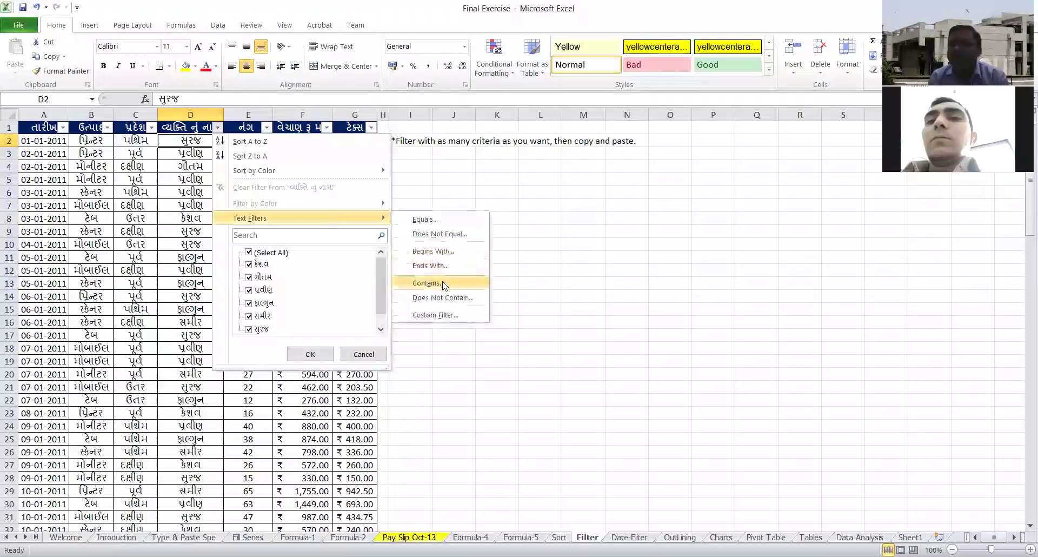
pyautogui.click(444, 287)
pyautogui.write('વ')
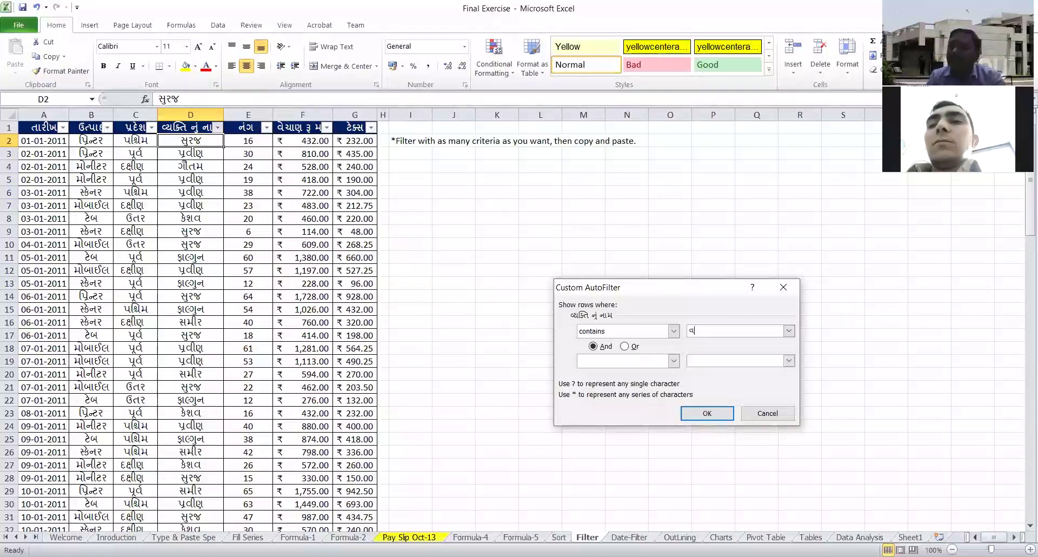
pyautogui.click(712, 415)
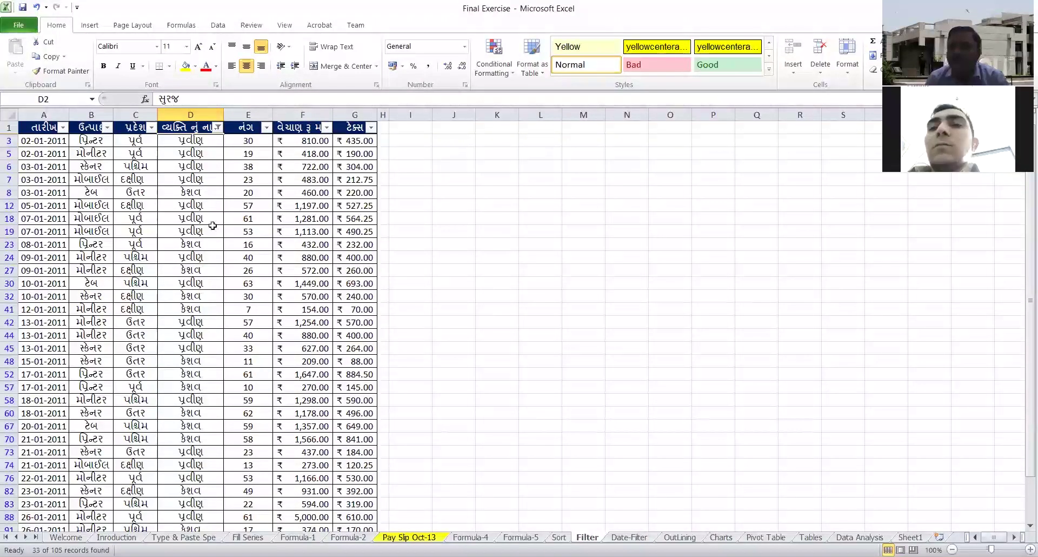
pyautogui.scroll(-4, 229, 285)
pyautogui.scroll(4, 205, 374)
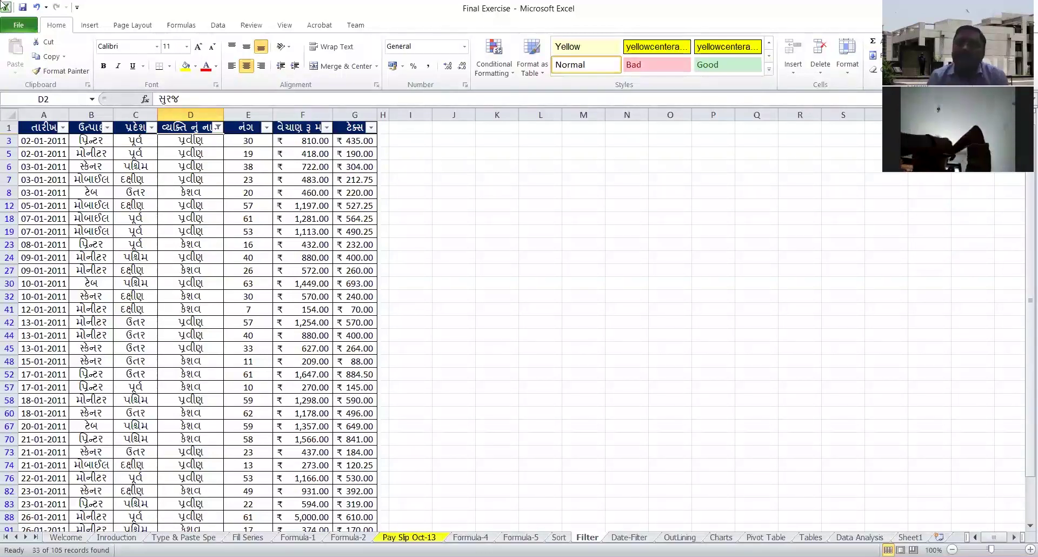
pyautogui.click(317, 145)
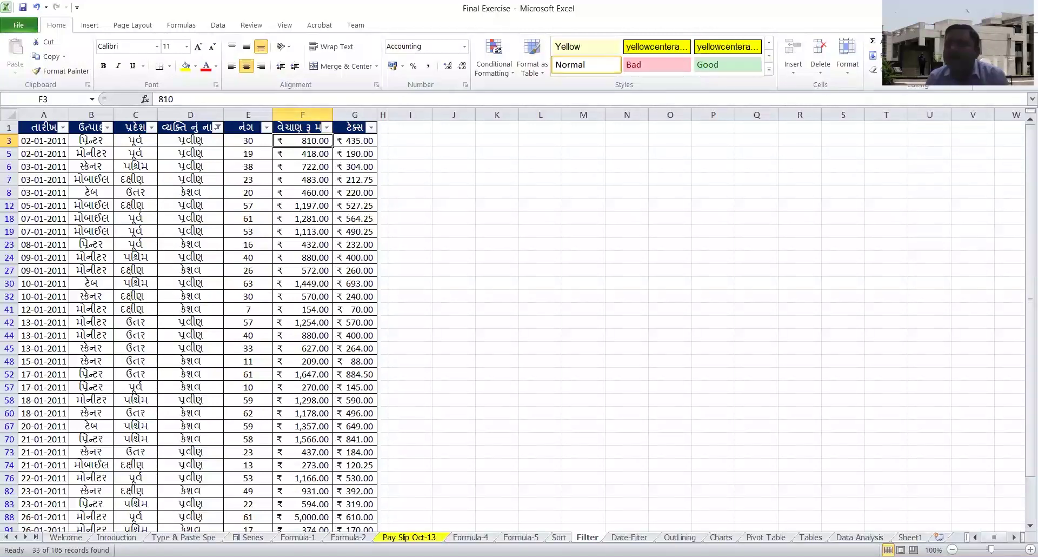
# - Clear all filters, then filter column F sales amounts to Greater Than 1000 (35 of 105)
pyautogui.click(927, 57)
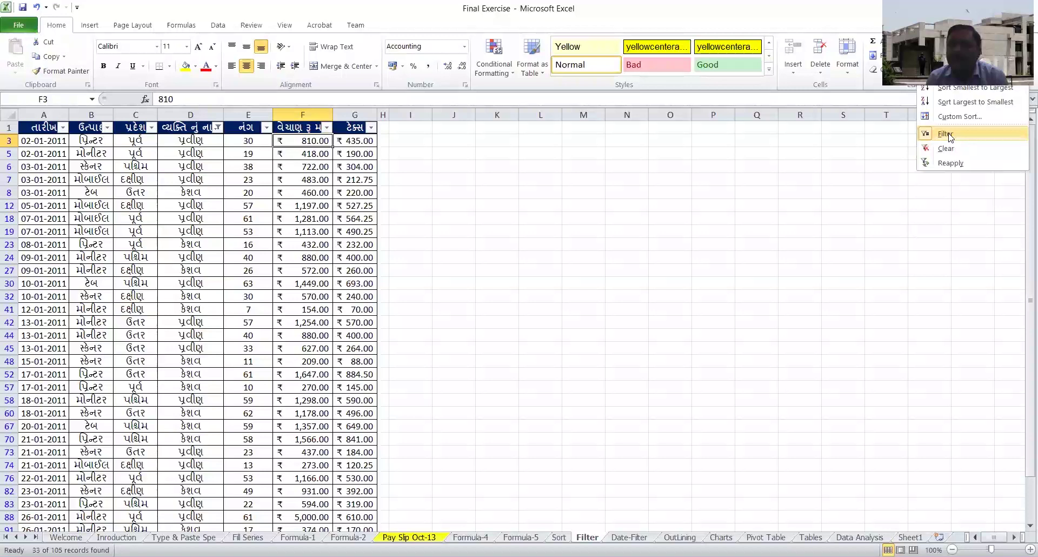
pyautogui.press('c')
pyautogui.click(327, 128)
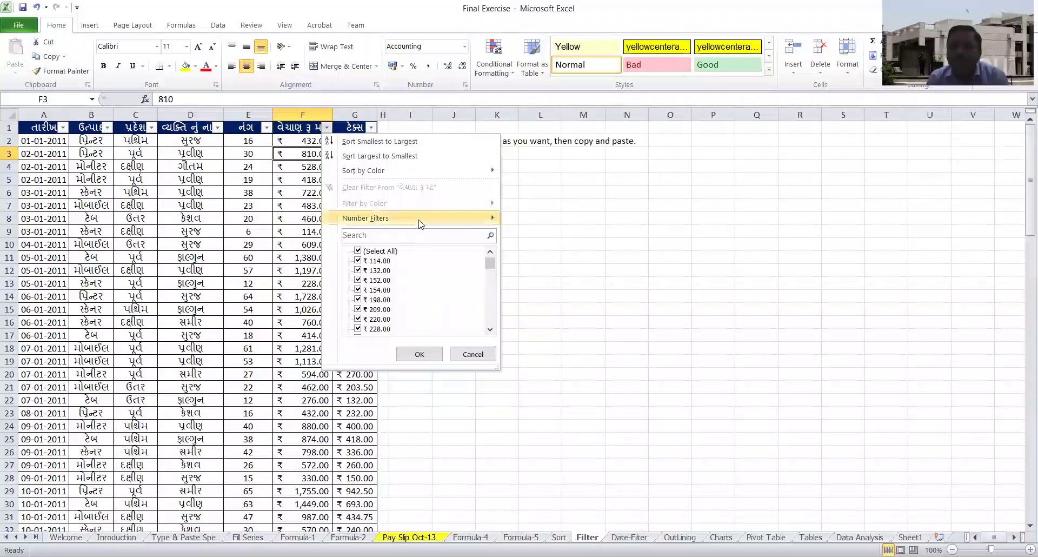
pyautogui.moveTo(421, 224)
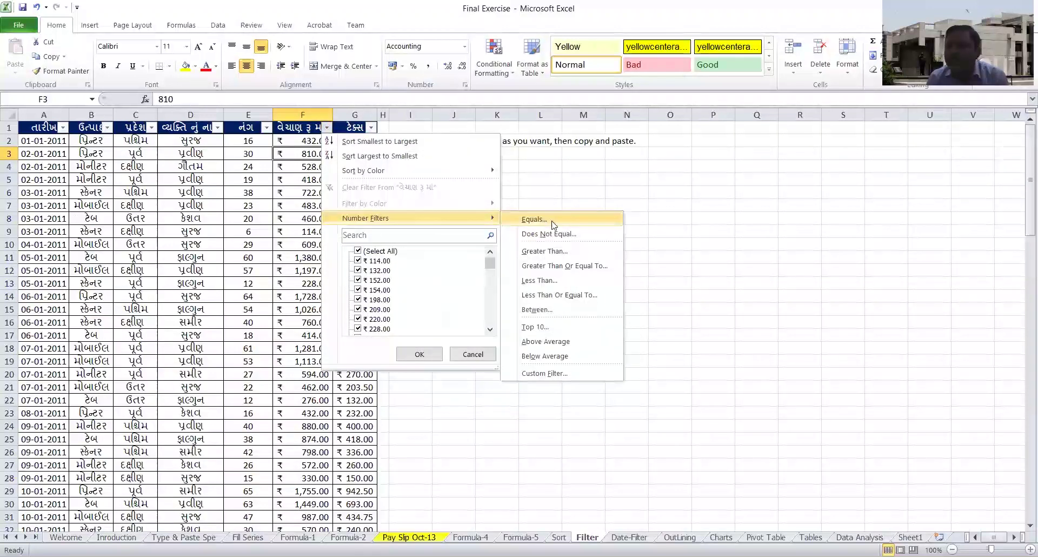
pyautogui.click(556, 257)
pyautogui.write('100')
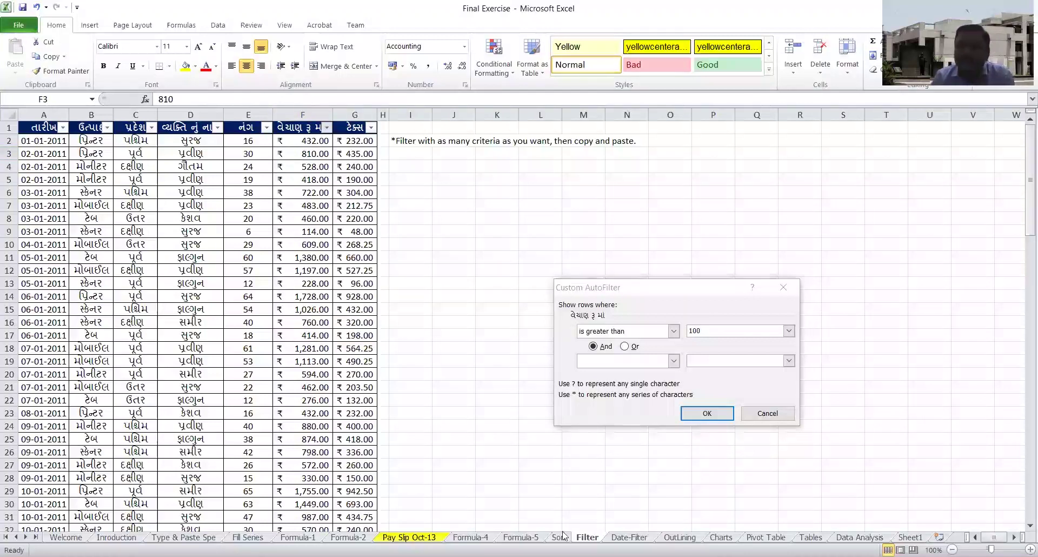
pyautogui.click(721, 327)
pyautogui.write('0')
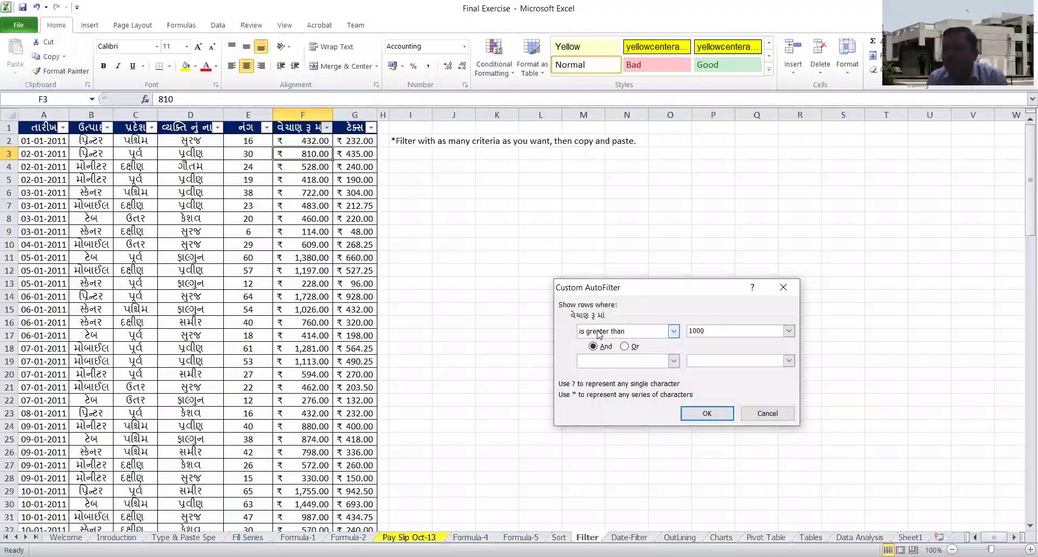
pyautogui.click(711, 414)
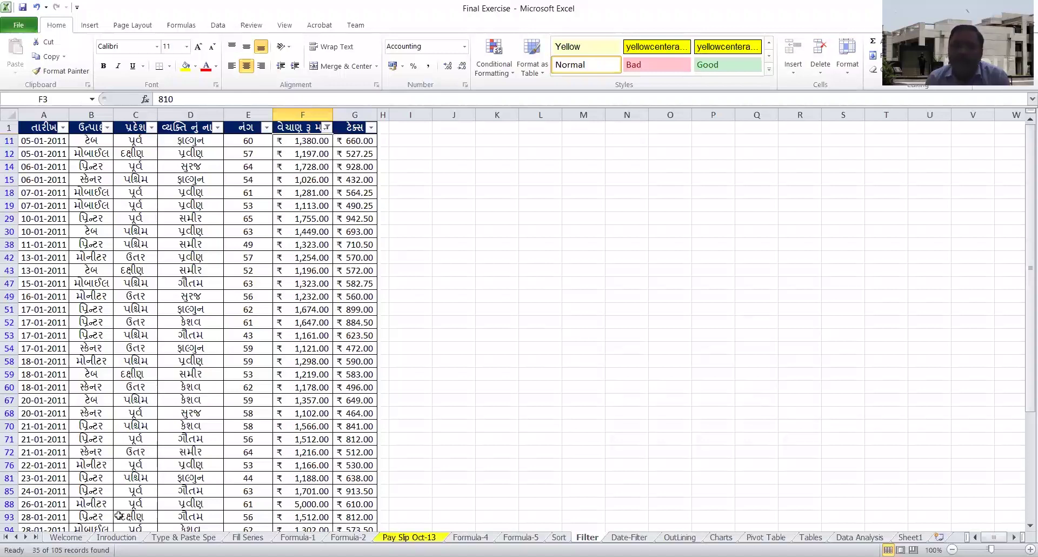
# - Clear the column F sales-amount filter so all rows return
pyautogui.click(327, 127)
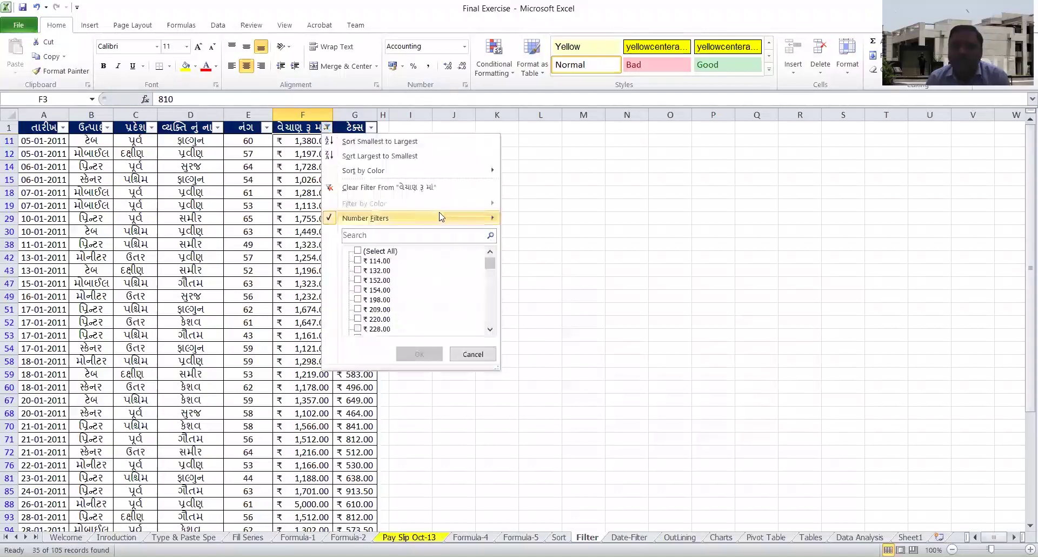
pyautogui.moveTo(442, 217)
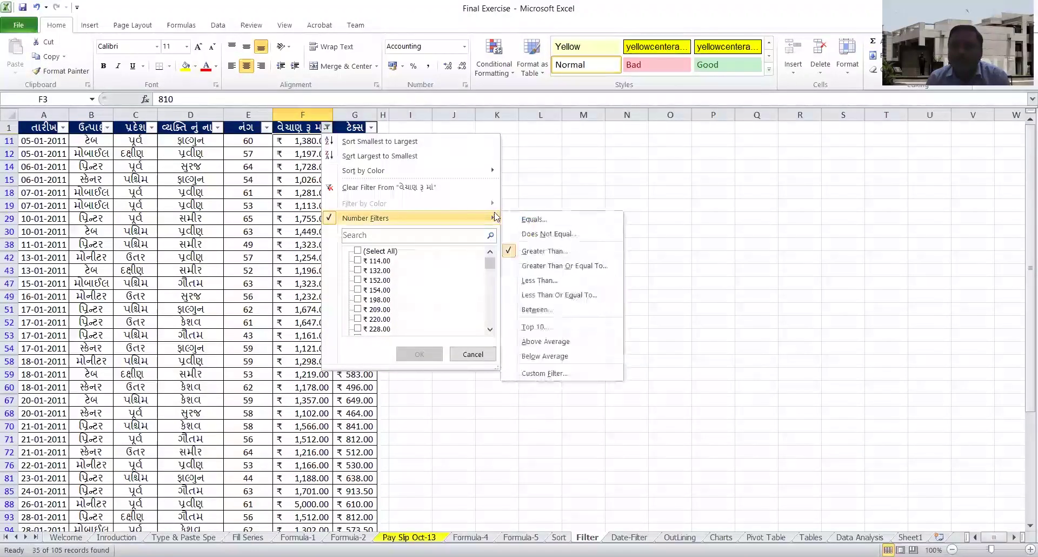
pyautogui.click(368, 252)
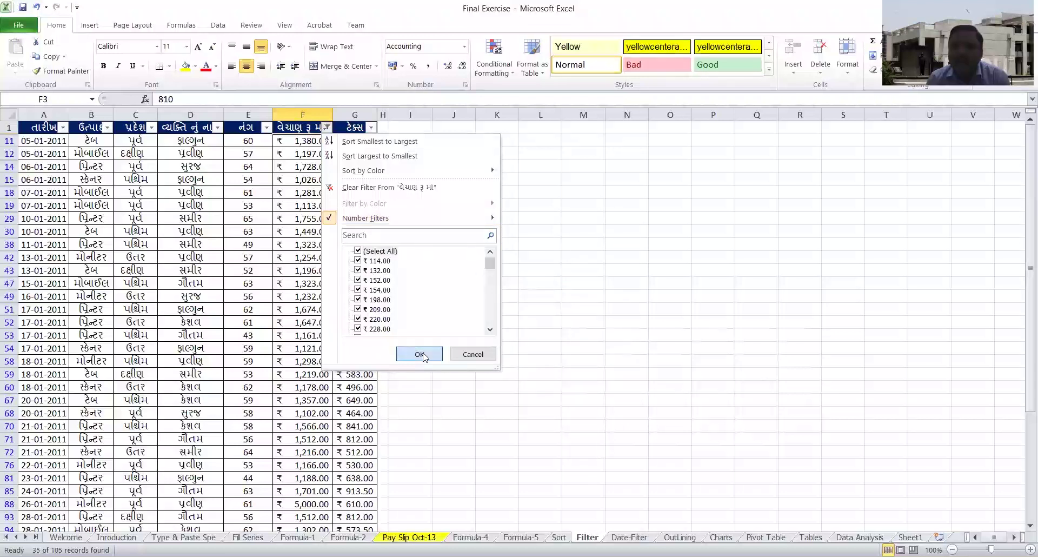
pyautogui.click(420, 354)
# - Filter column E quantities to Less Than 10, leaving 7 of 105 records
pyautogui.click(266, 129)
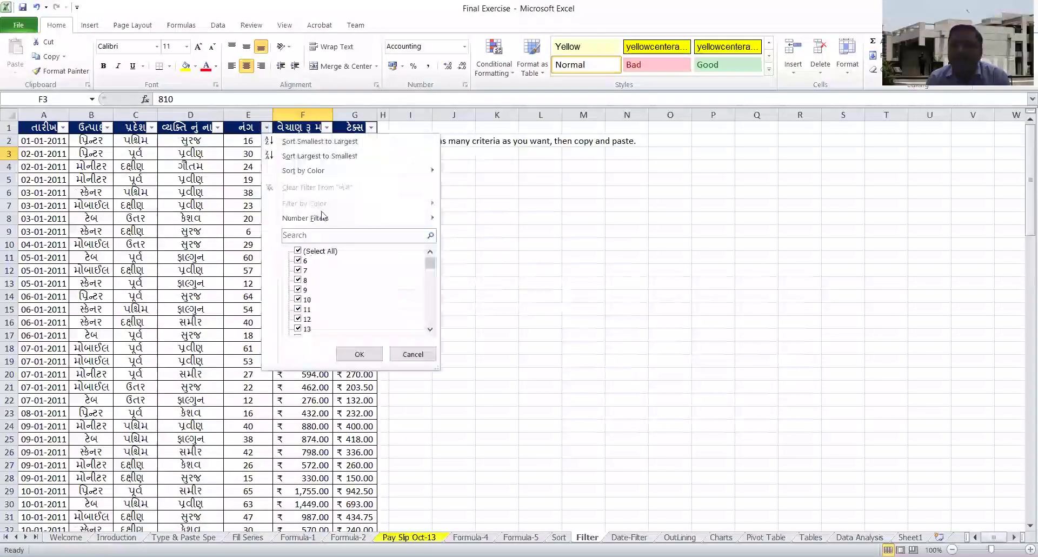
pyautogui.moveTo(329, 218)
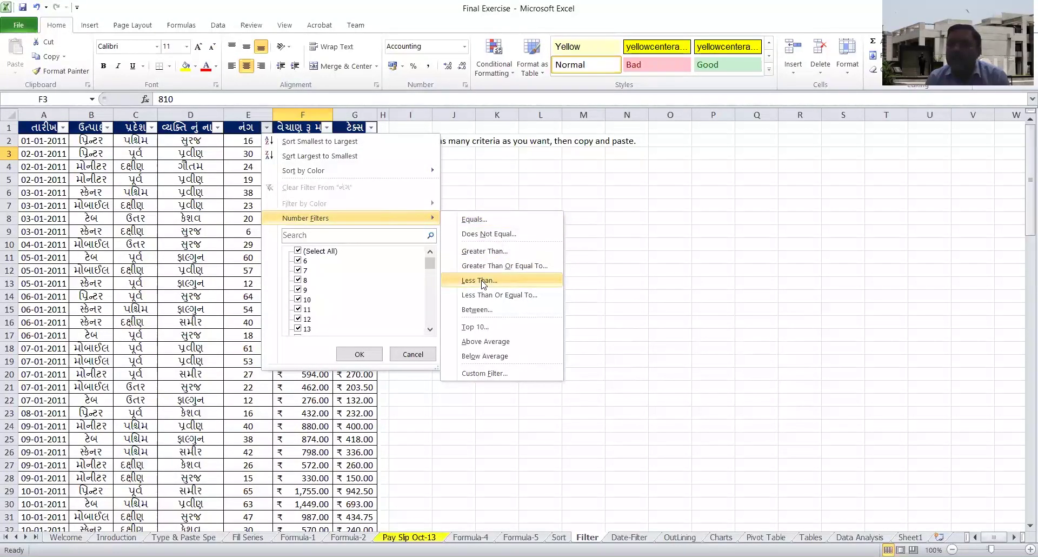
pyautogui.press('Return')
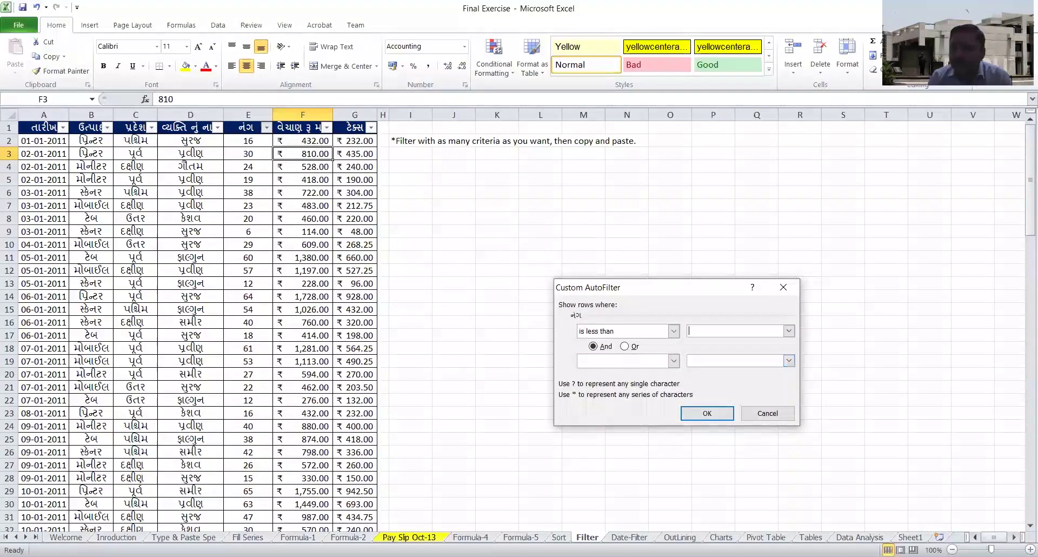
pyautogui.write('10')
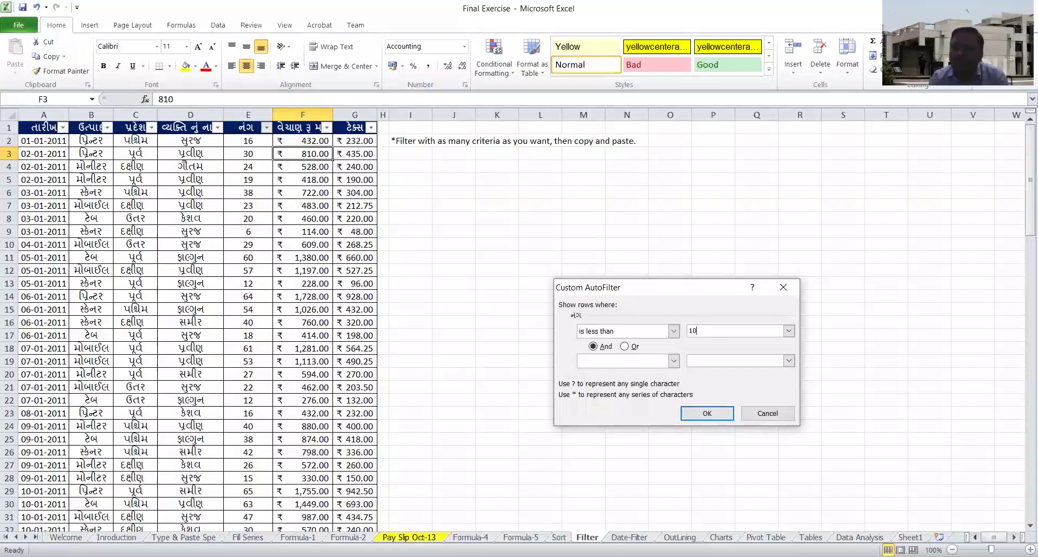
pyautogui.click(720, 416)
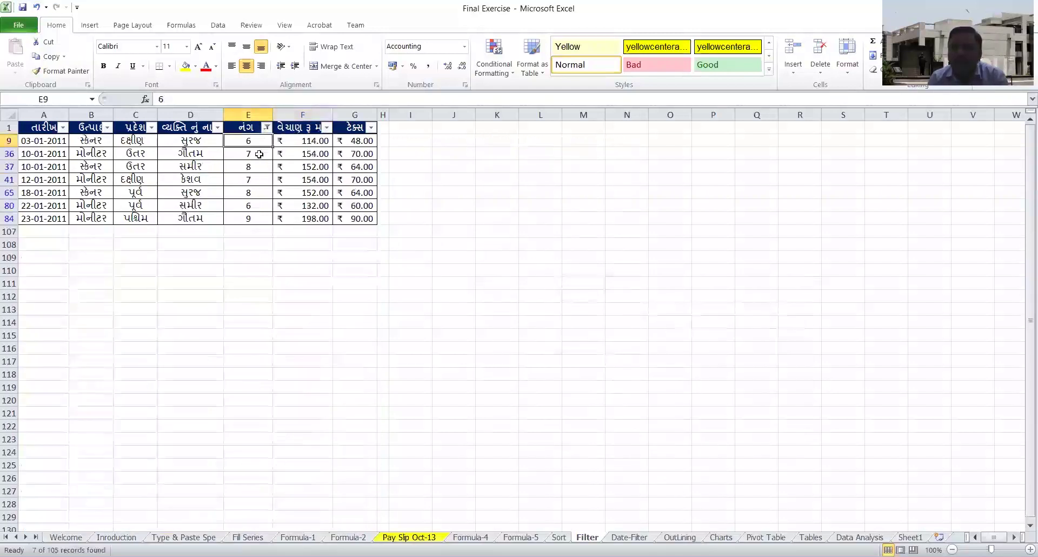
# - Clear the under-10 quantity filter by reselecting all quantity values so every row returns
pyautogui.moveTo(249, 140); pyautogui.dragTo(248, 218)
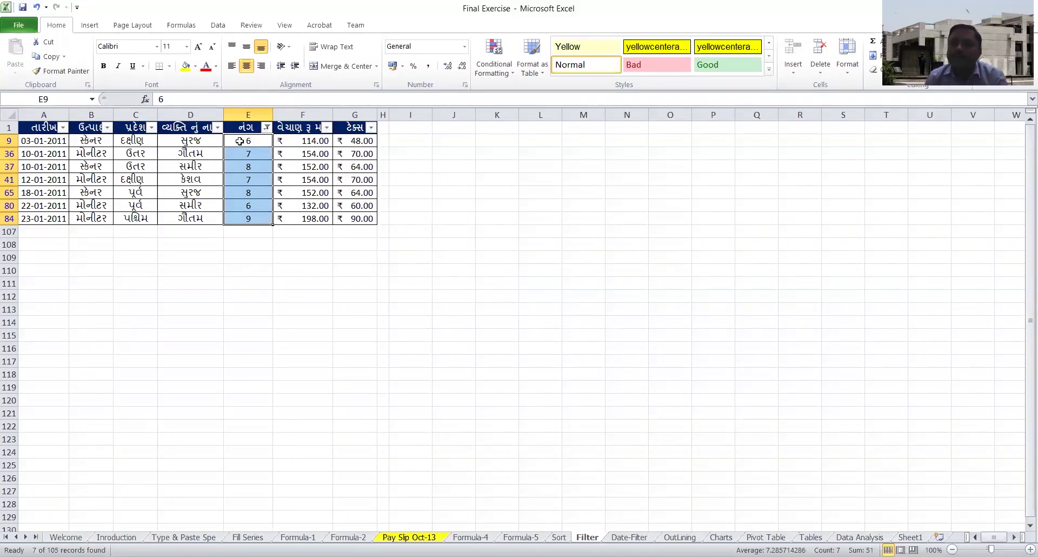
pyautogui.click(267, 127)
pyautogui.click(297, 251)
pyautogui.click(297, 251)
pyautogui.click(359, 353)
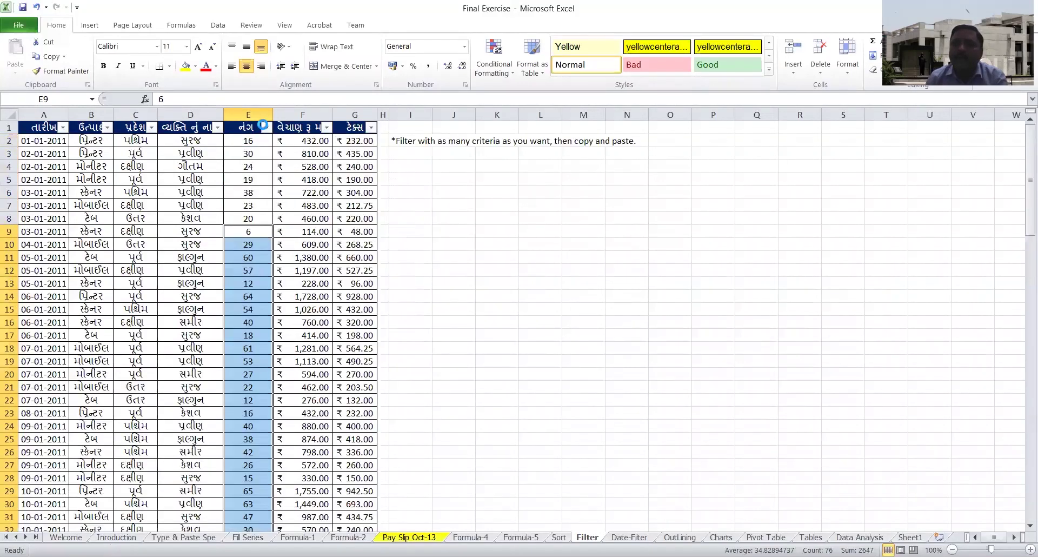
# - Set up a quantity filter that equals 10
pyautogui.click(267, 127)
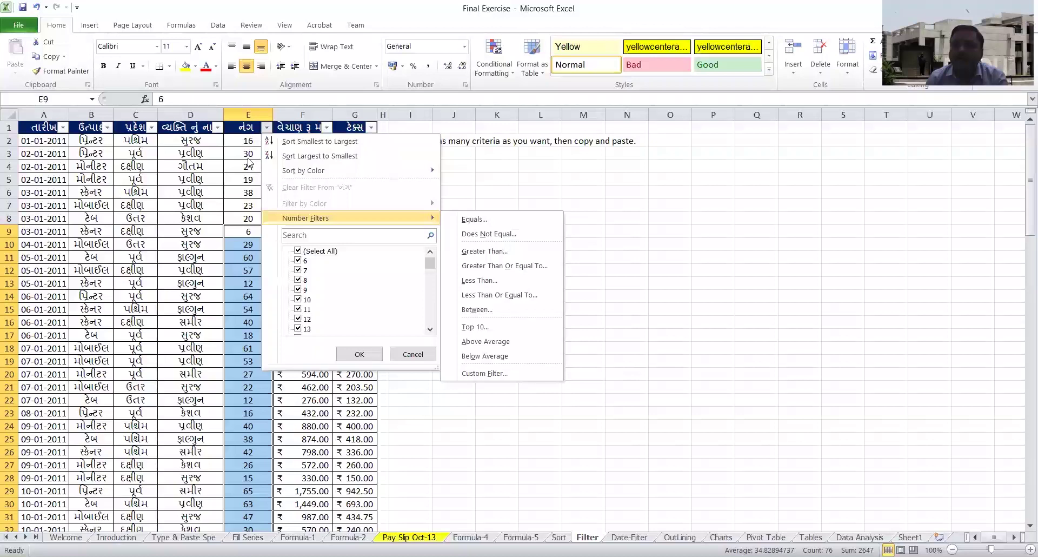
pyautogui.click(470, 220)
pyautogui.write('10')
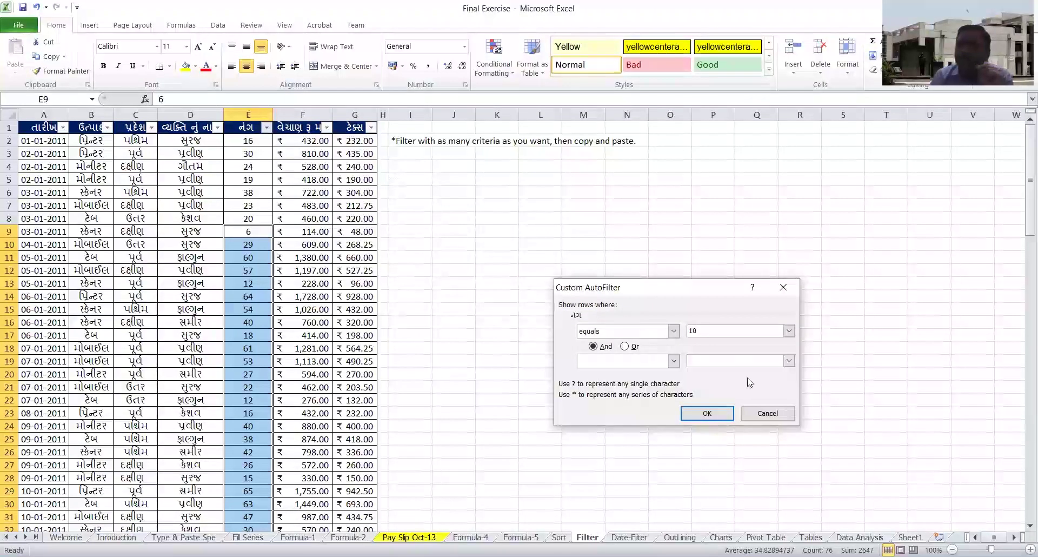
# - Apply quantity equals 10, then replace it with quantity does not equal 10
pyautogui.click(713, 412)
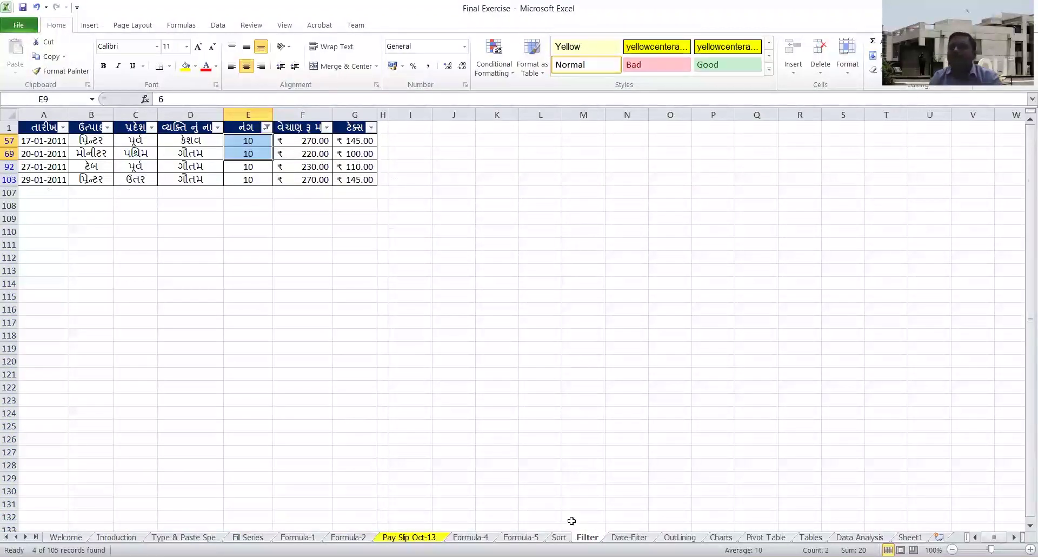
pyautogui.click(266, 127)
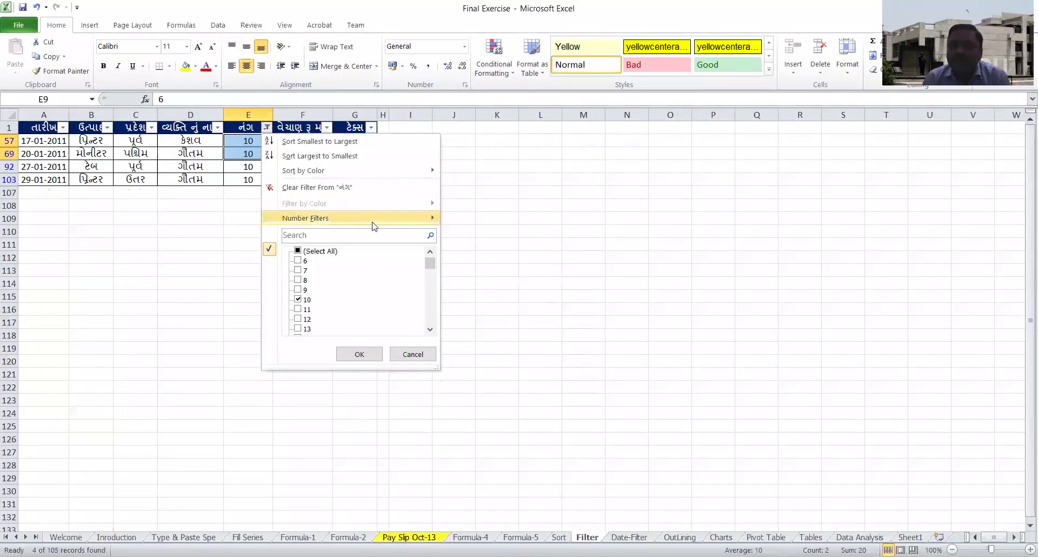
pyautogui.moveTo(373, 218)
pyautogui.click(479, 234)
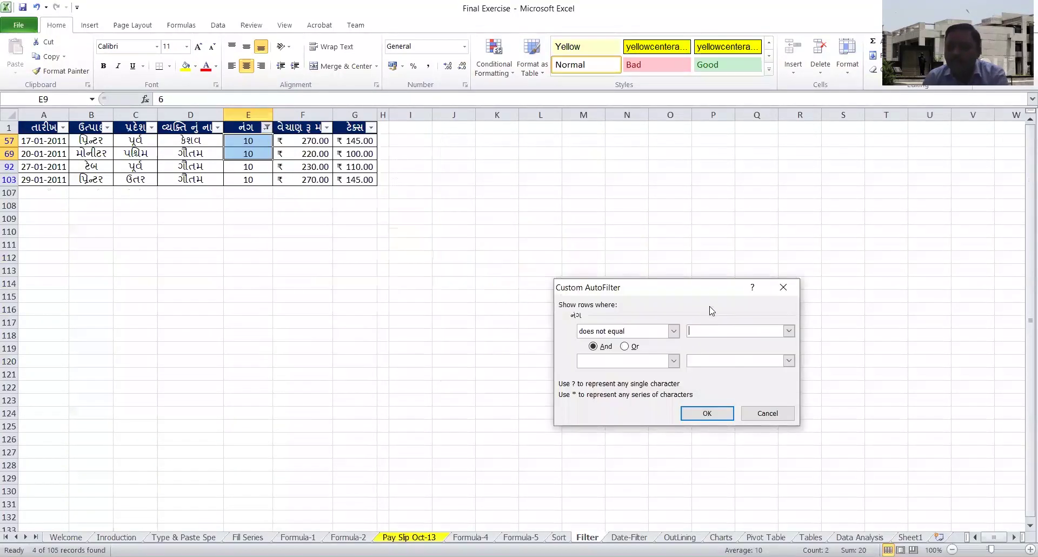
pyautogui.write('10')
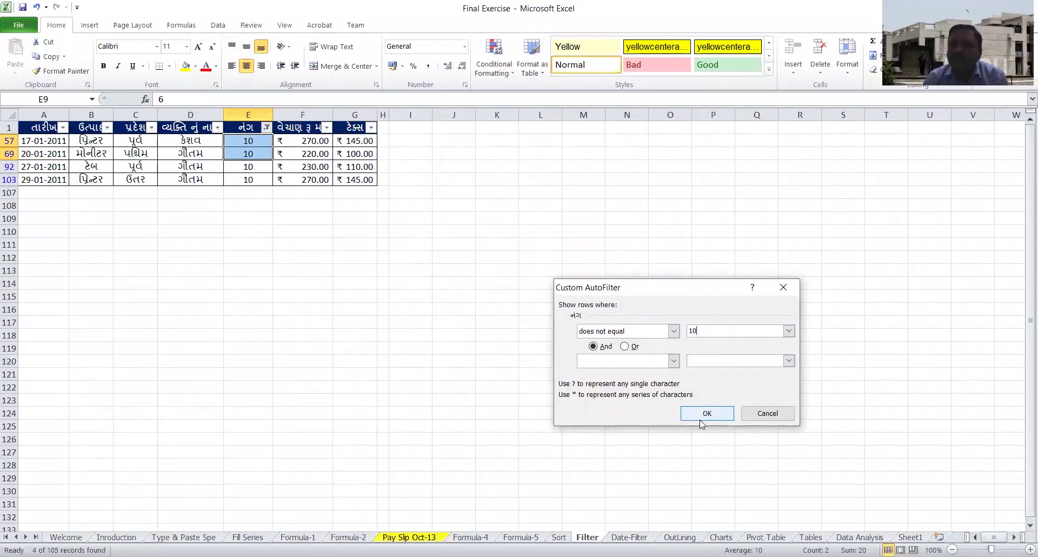
pyautogui.click(706, 416)
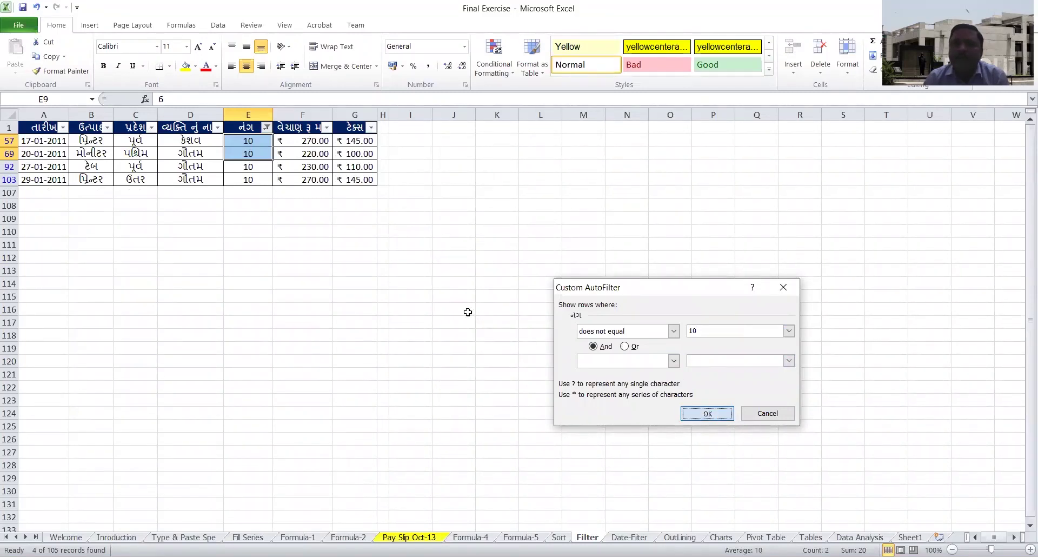
# - Scroll down and back through the 101 remaining sales records
pyautogui.scroll(-10, 269, 369)
pyautogui.scroll(-5, 268, 369)
pyautogui.scroll(-8, 268, 369)
pyautogui.scroll(-8, 257, 439)
pyautogui.scroll(8, 237, 456)
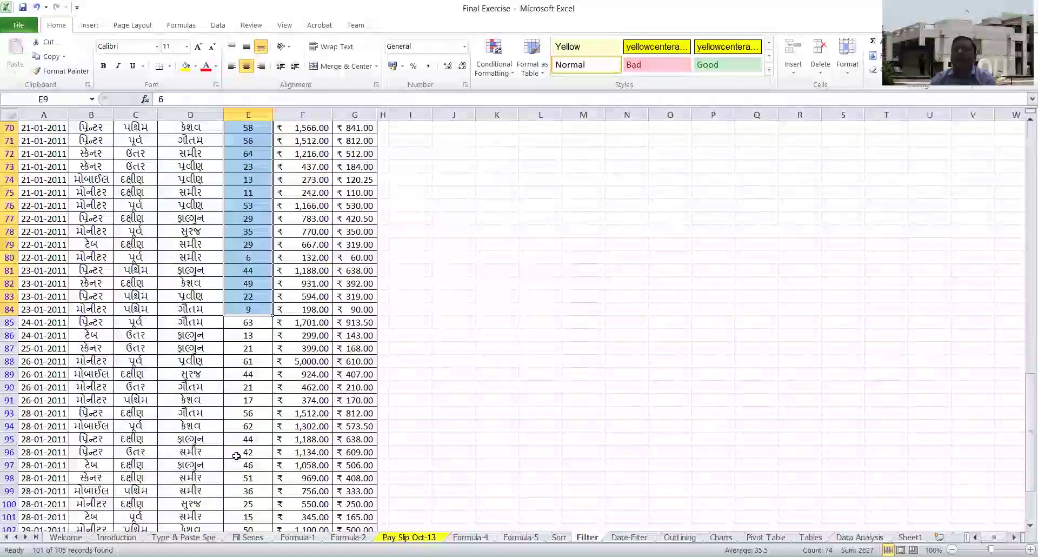
pyautogui.scroll(8, 237, 455)
pyautogui.scroll(10, 236, 456)
pyautogui.scroll(5, 236, 456)
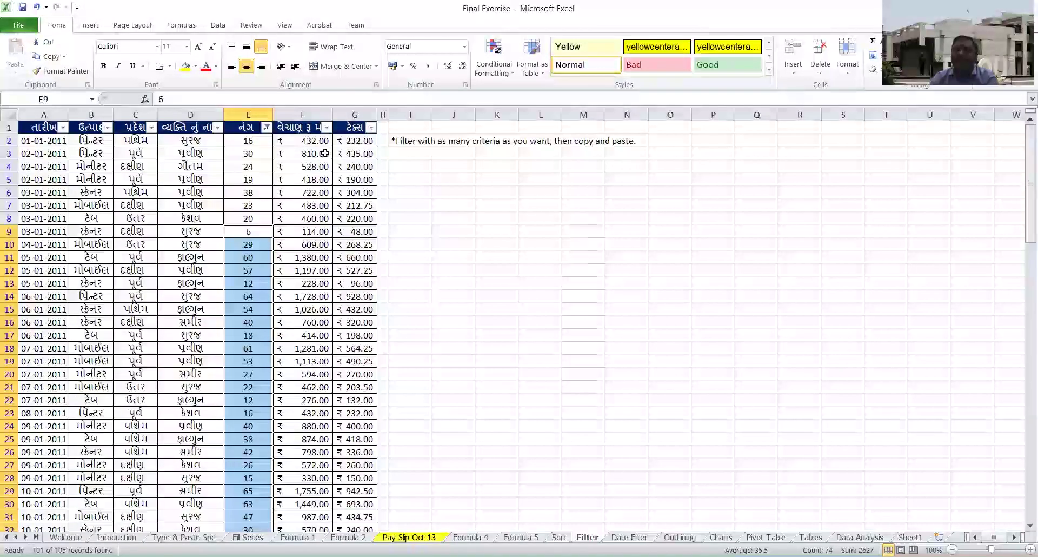
# - Filter quantities between 20 and 30, then select the 21 visible values to check count and sum
pyautogui.click(267, 128)
pyautogui.moveTo(422, 218)
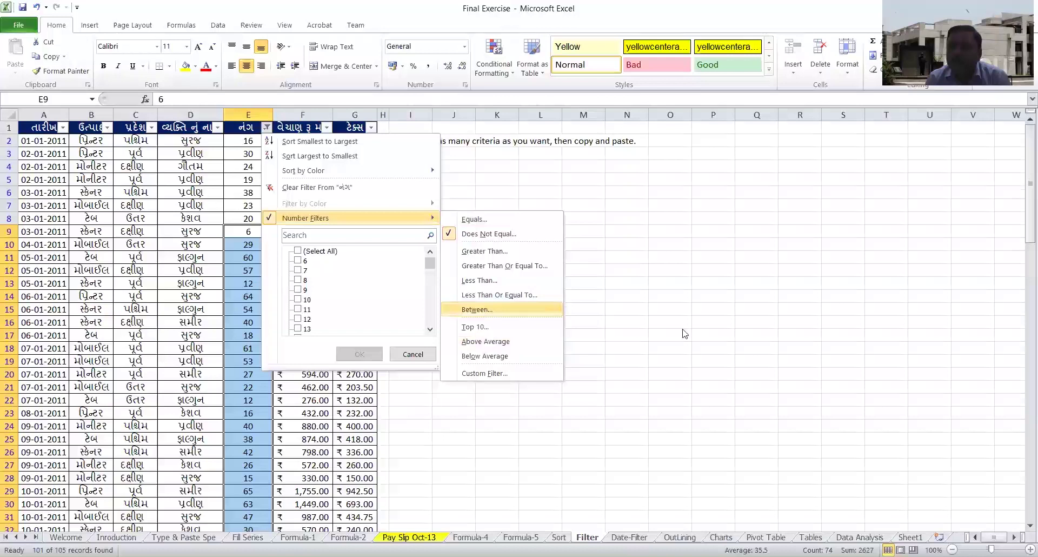
pyautogui.press('Return')
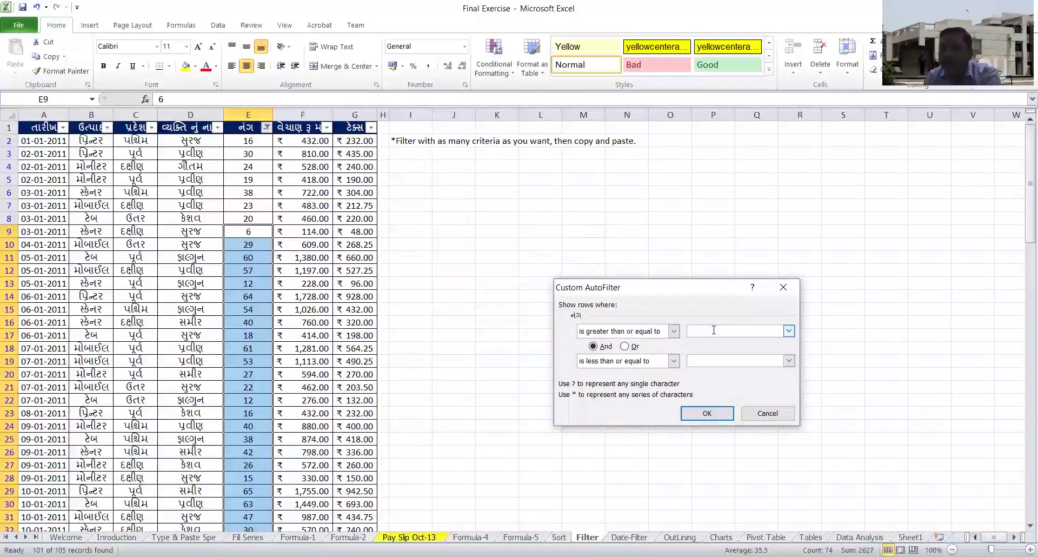
pyautogui.write('20')
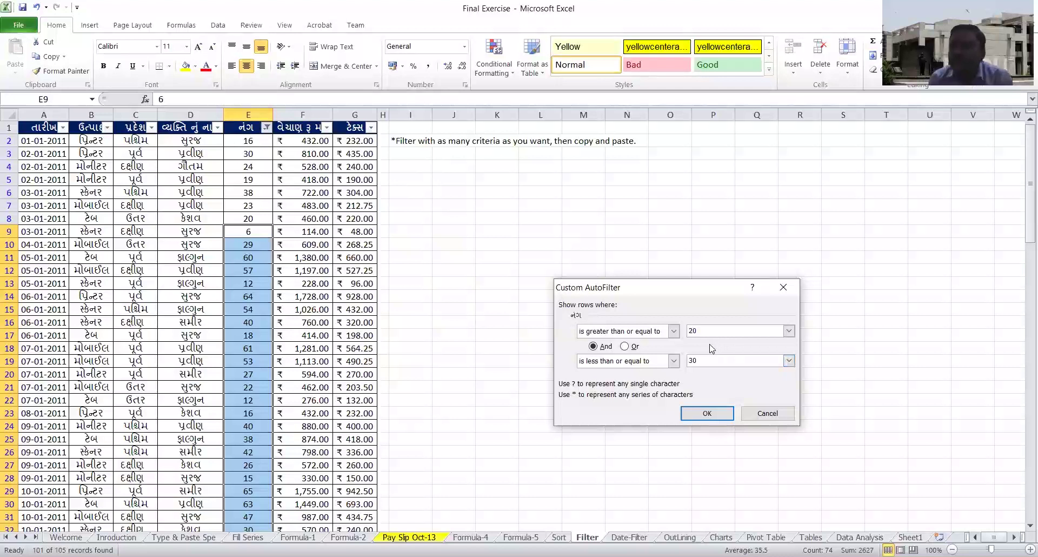
pyautogui.click(707, 414)
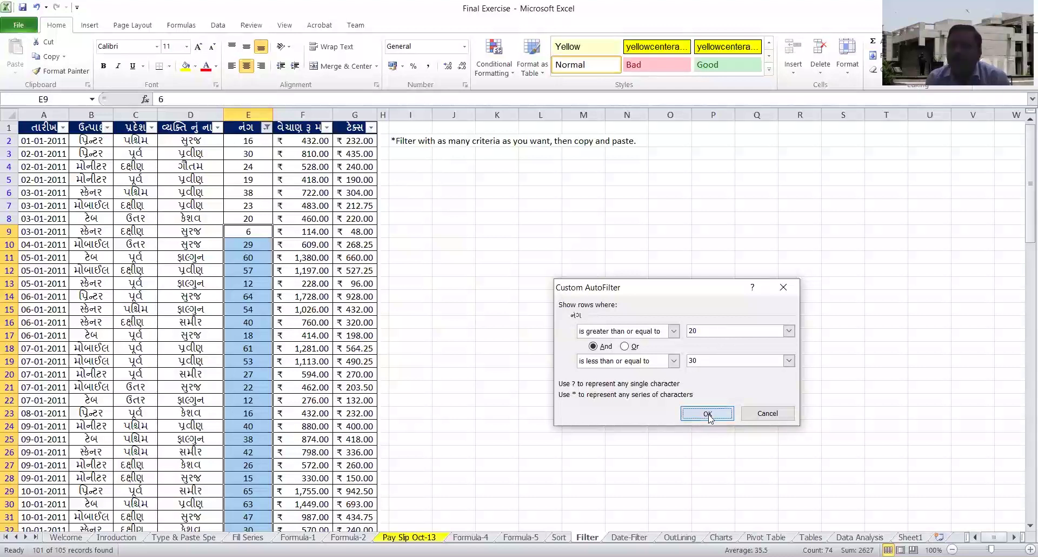
pyautogui.moveTo(249, 142); pyautogui.dragTo(254, 400)
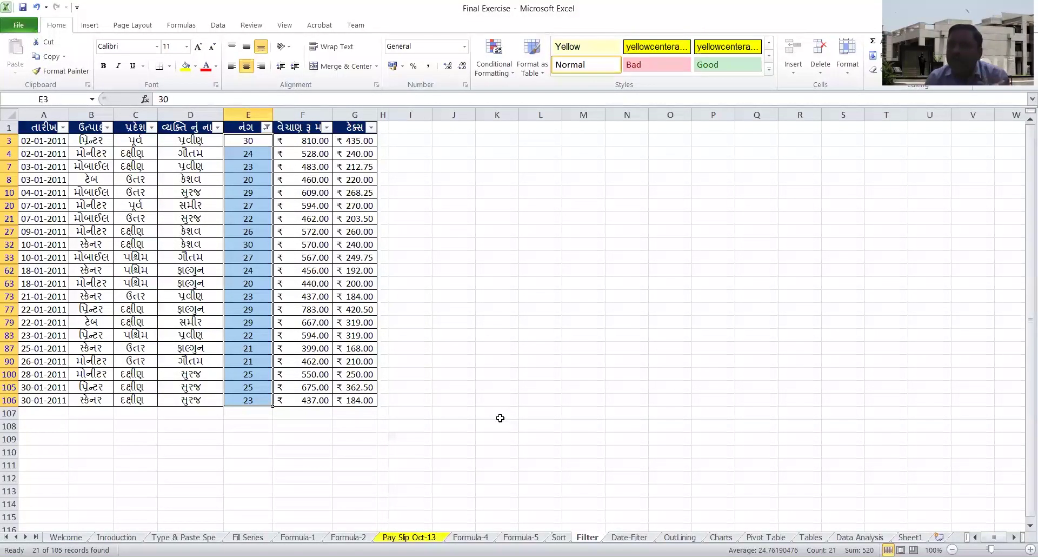
# - Apply a Top 10 filter to the quantity column
pyautogui.click(266, 128)
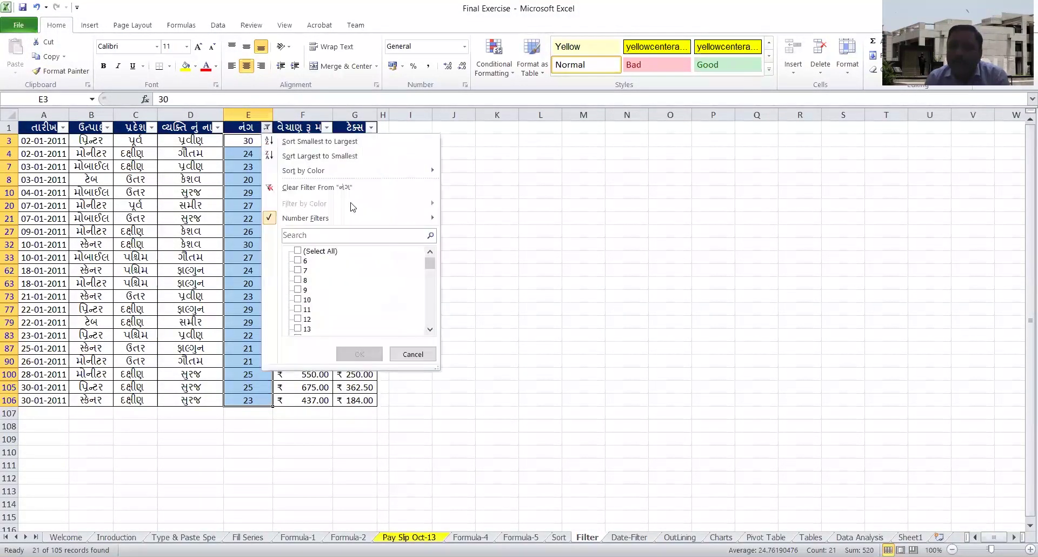
pyautogui.moveTo(373, 218)
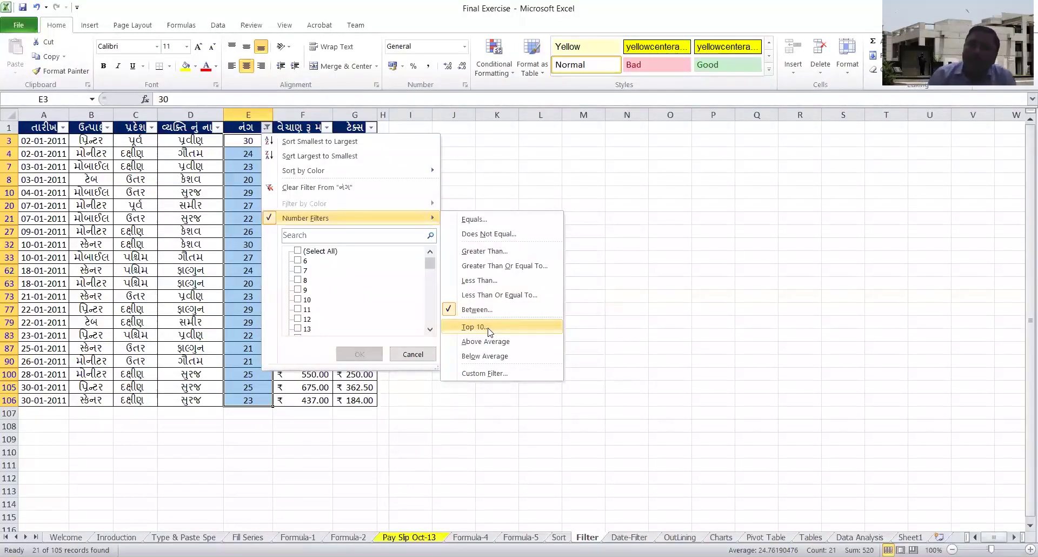
pyautogui.click(490, 332)
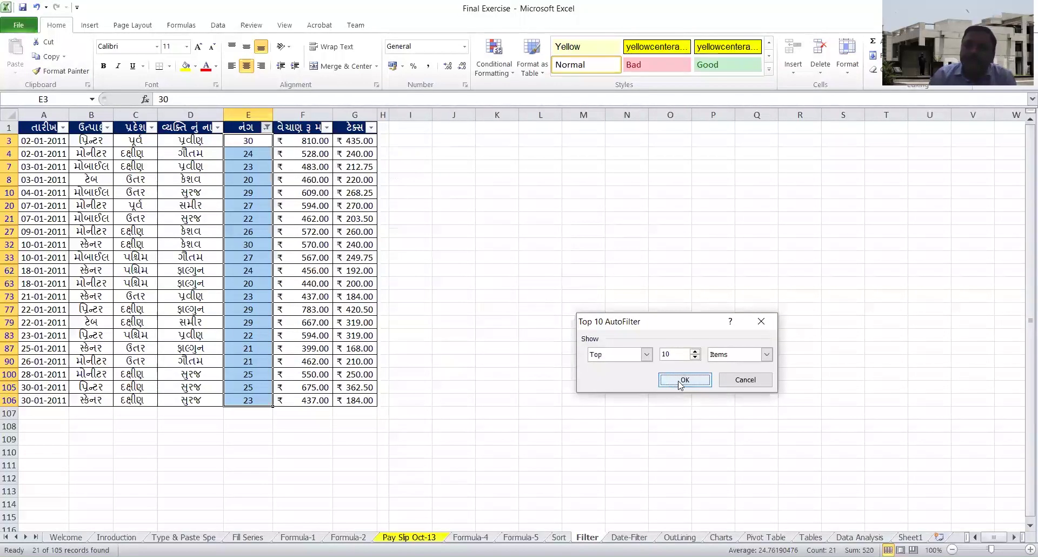
pyautogui.click(685, 380)
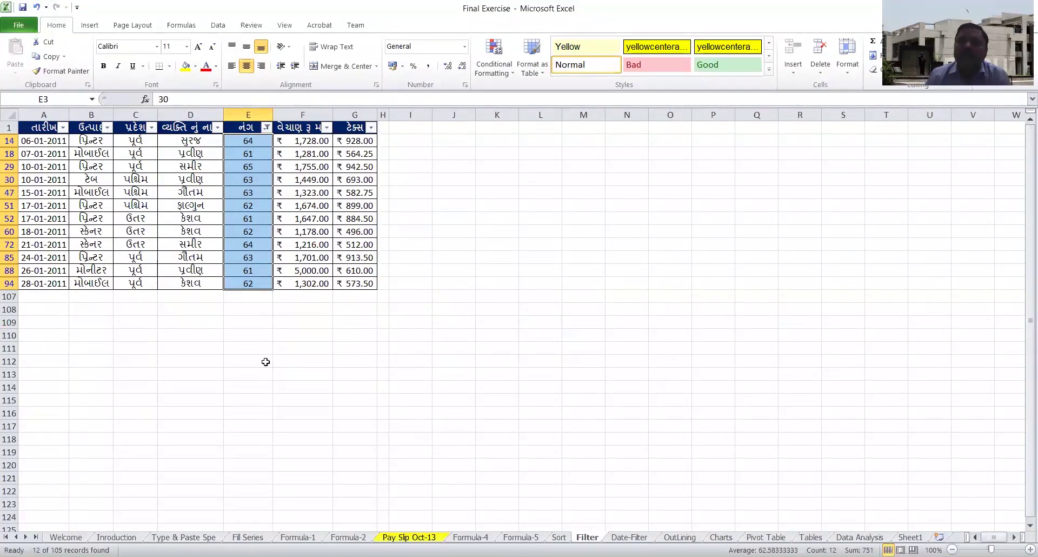
# - Add a Top 10 filter on sales amounts, leaving 7 records
pyautogui.click(327, 128)
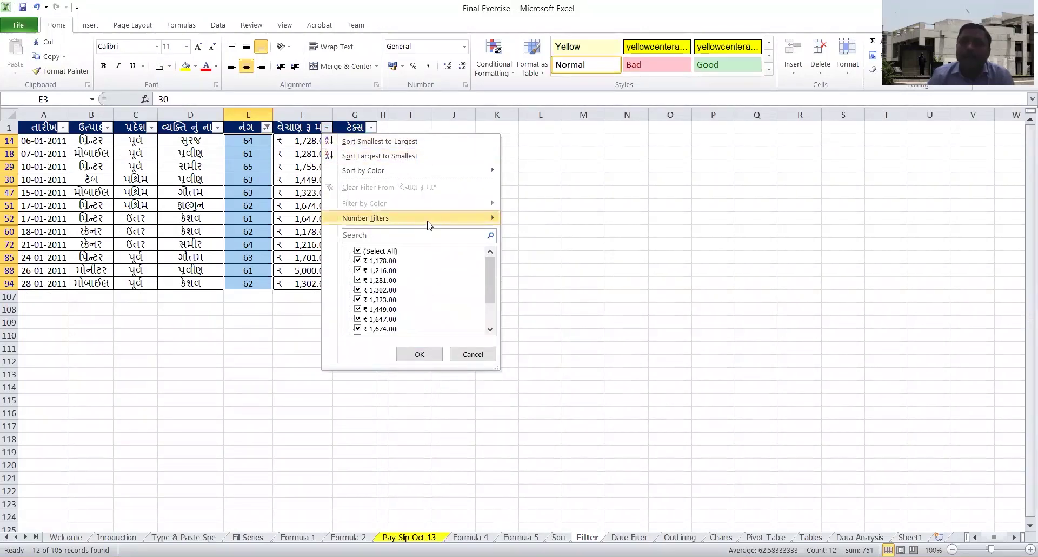
pyautogui.moveTo(481, 218)
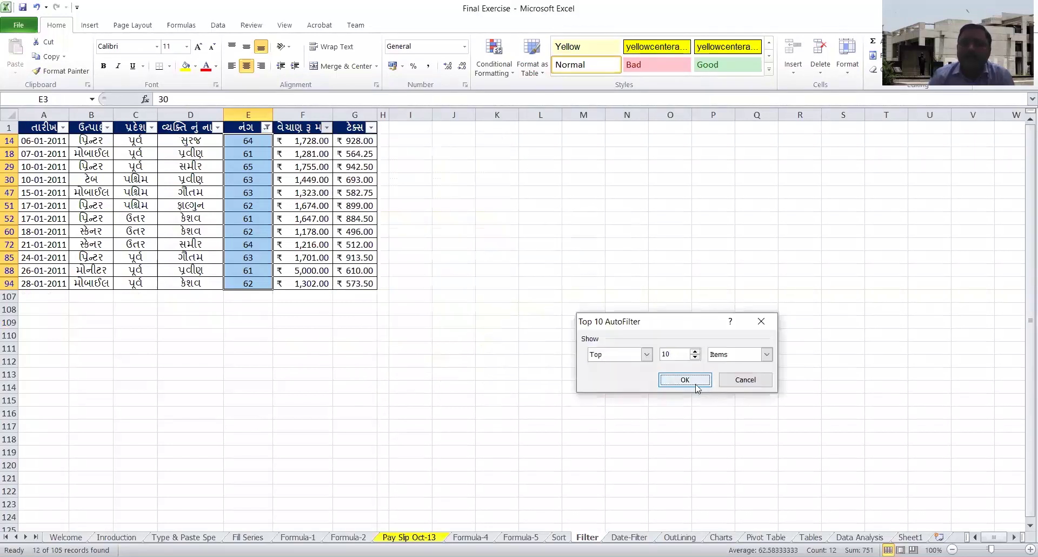
pyautogui.click(696, 384)
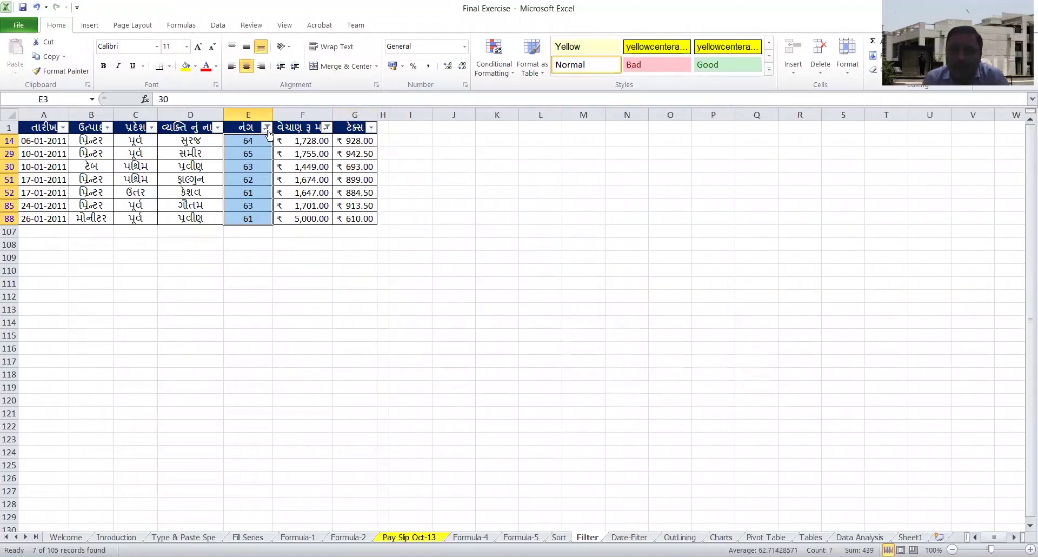
# - Reselect all quantity values, then turn off filtering with Ctrl+Shift+L
pyautogui.click(296, 251)
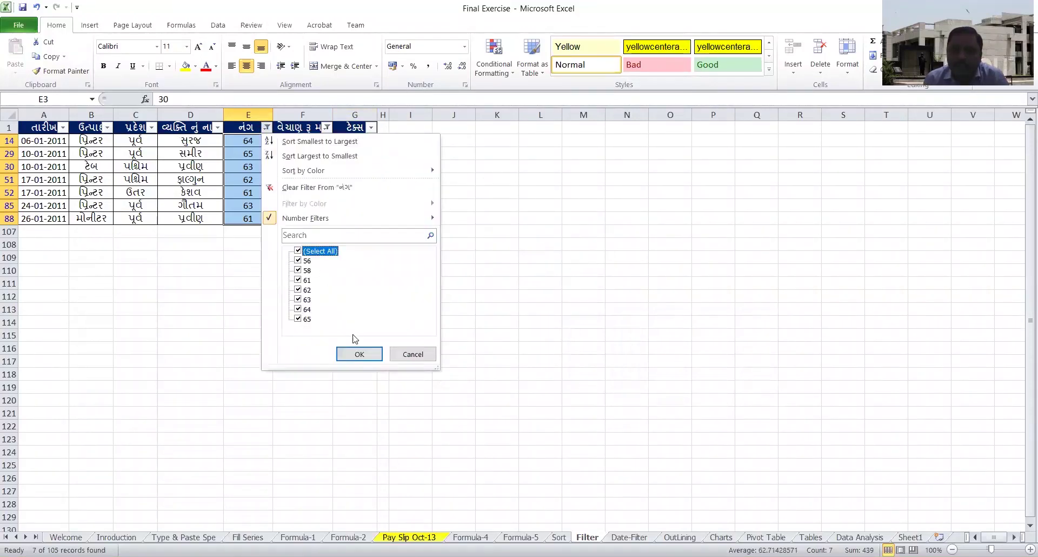
pyautogui.click(359, 354)
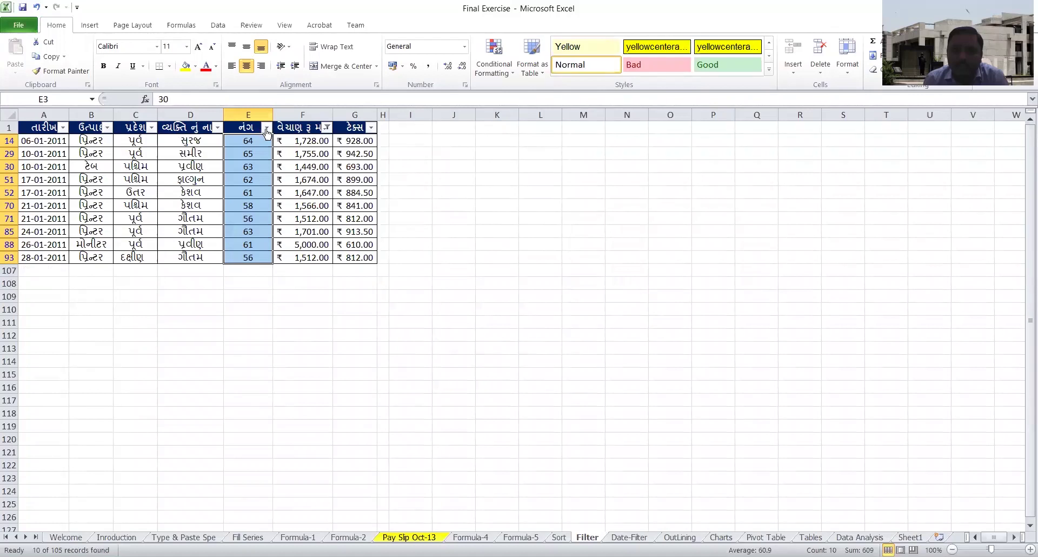
pyautogui.click(266, 127)
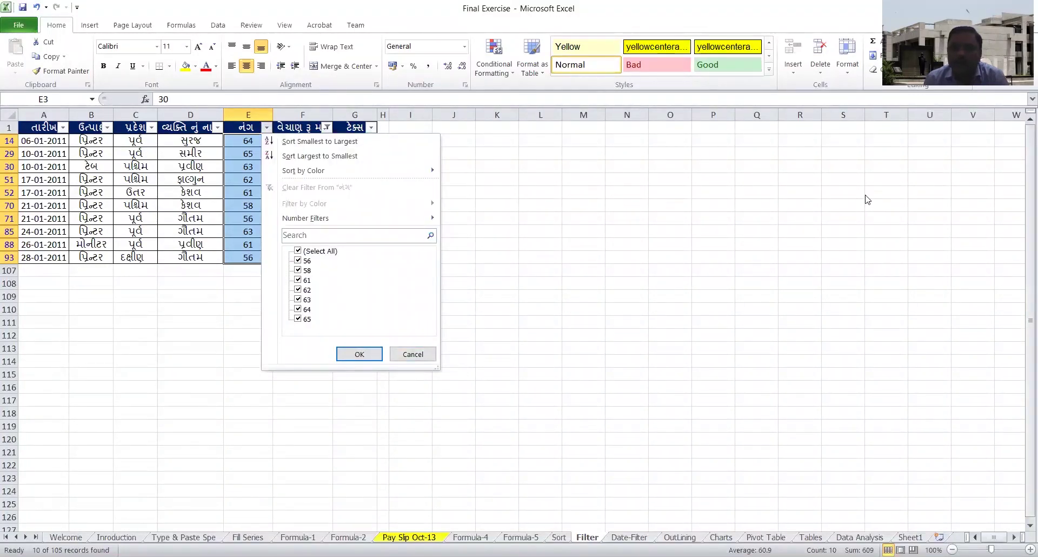
pyautogui.hotkey('ctrl', 'shift', 'l')
# - Turn AutoFilter back on for the header row from Home > Sort & Filter
pyautogui.click(270, 130)
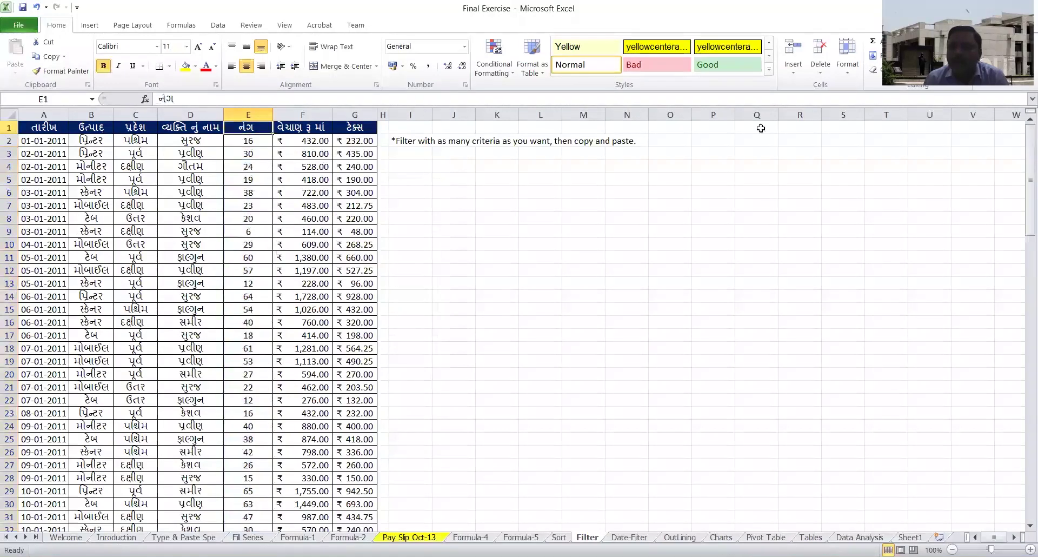
pyautogui.click(930, 59)
pyautogui.click(955, 137)
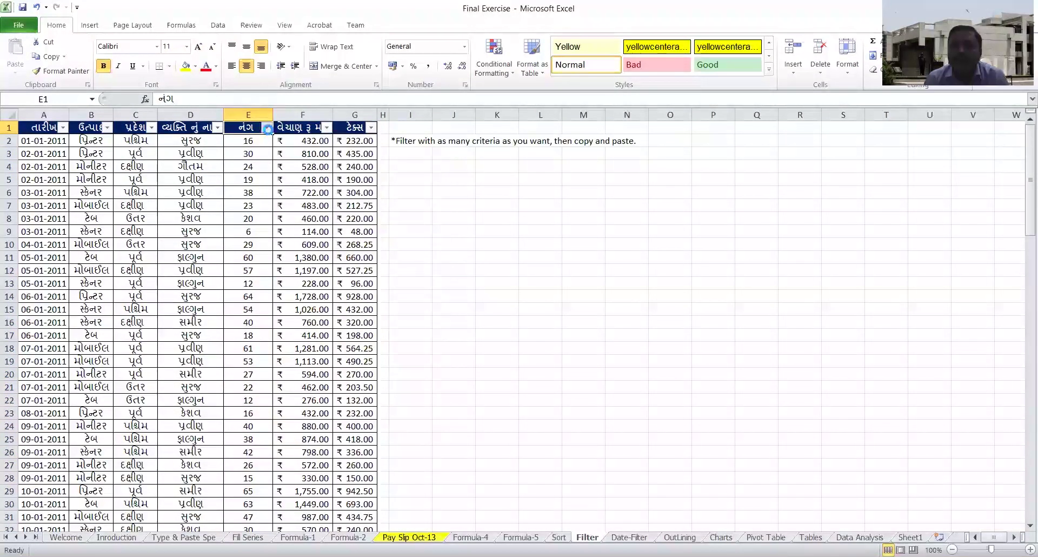
pyautogui.click(266, 128)
pyautogui.moveTo(428, 218)
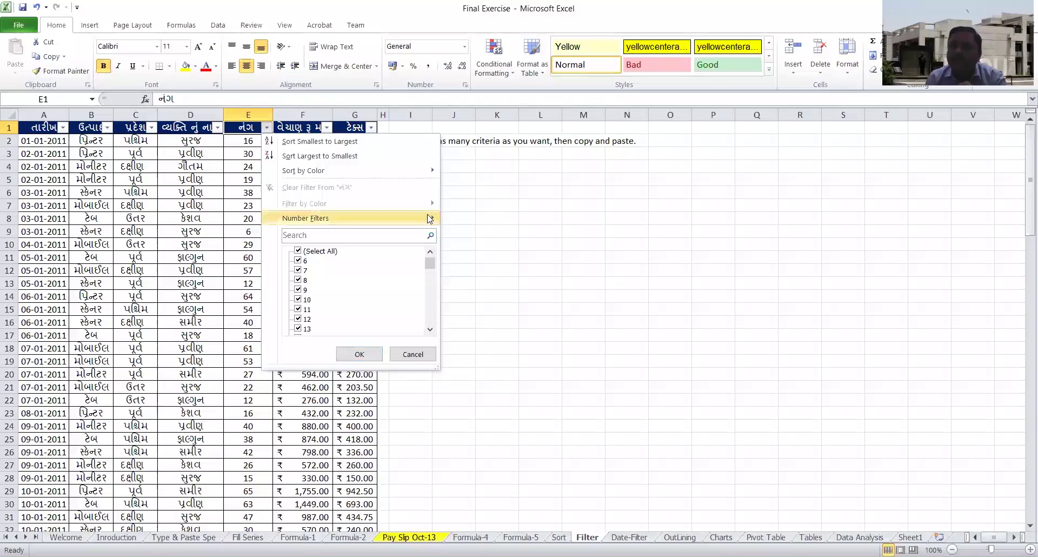
# - Filter the quantity column to above-average values
pyautogui.moveTo(428, 218)
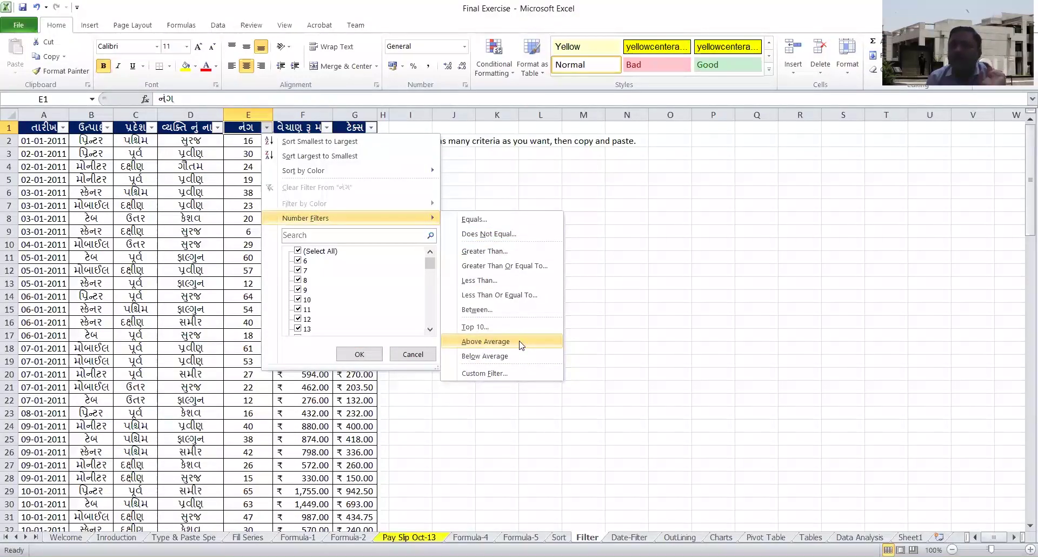
pyautogui.click(519, 345)
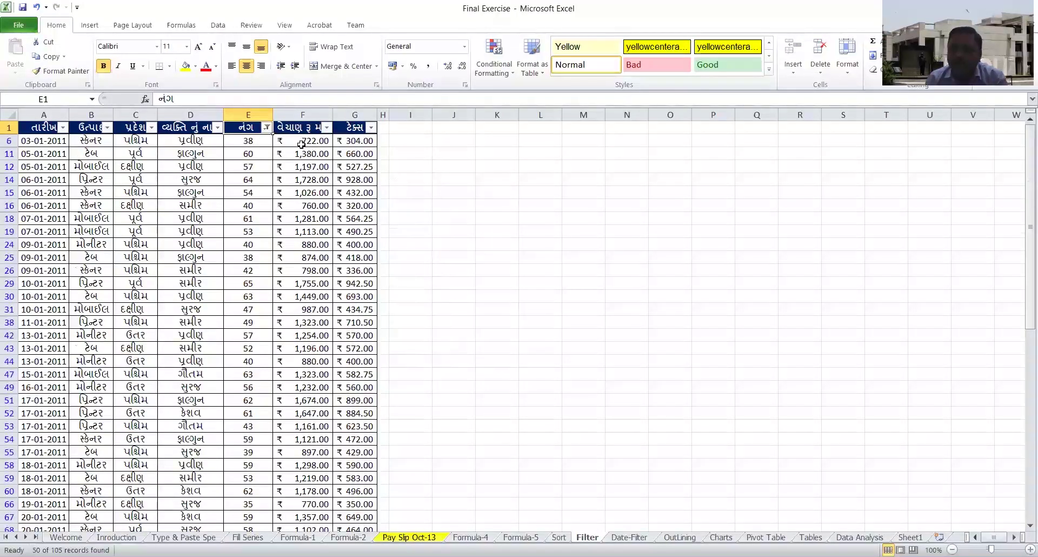
pyautogui.scroll(-3, 301, 145)
pyautogui.scroll(-8, 291, 341)
pyautogui.scroll(4, 292, 341)
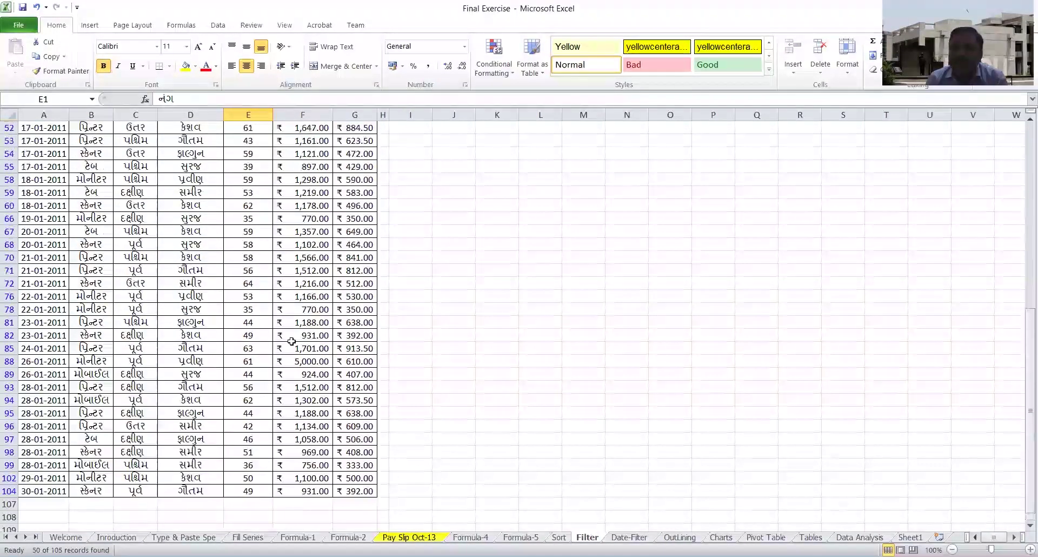
pyautogui.scroll(8, 291, 341)
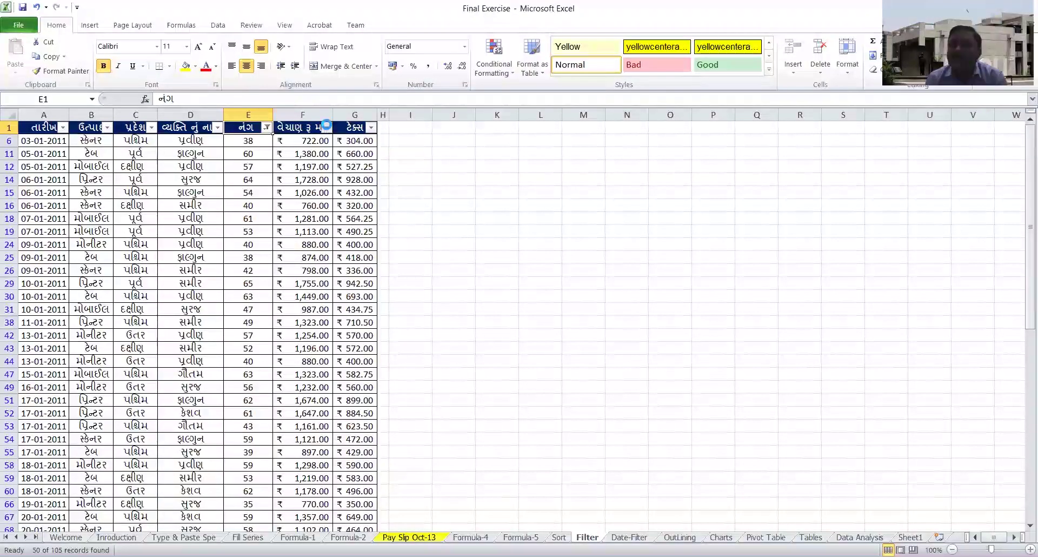
# - Add a below-average filter on sales amounts in column F
pyautogui.click(326, 127)
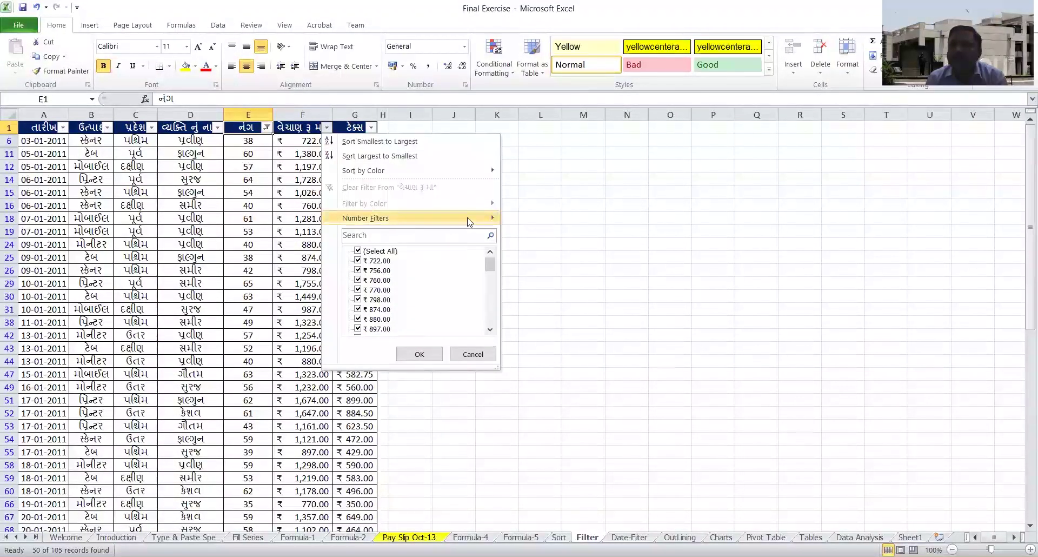
pyautogui.moveTo(468, 221)
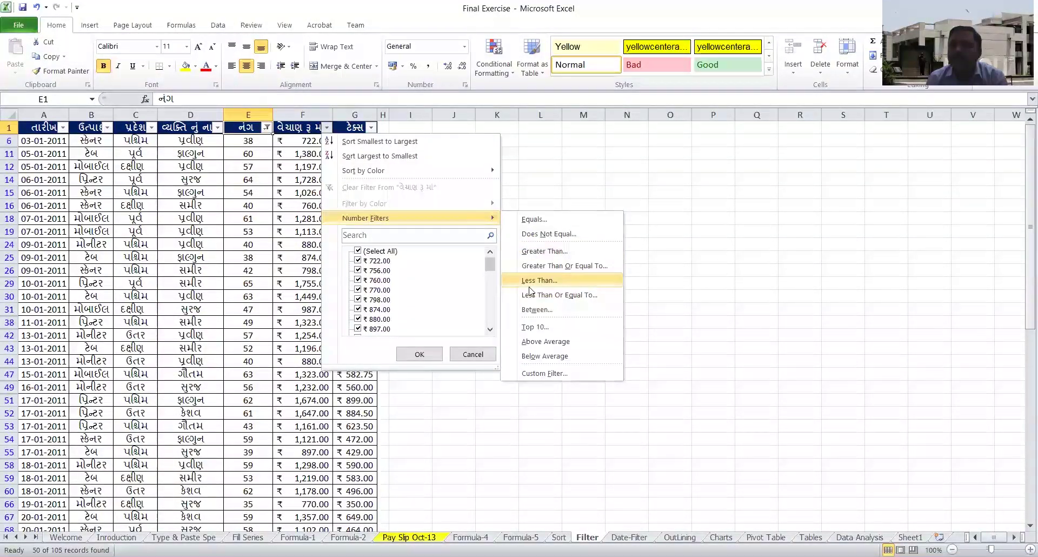
pyautogui.click(542, 357)
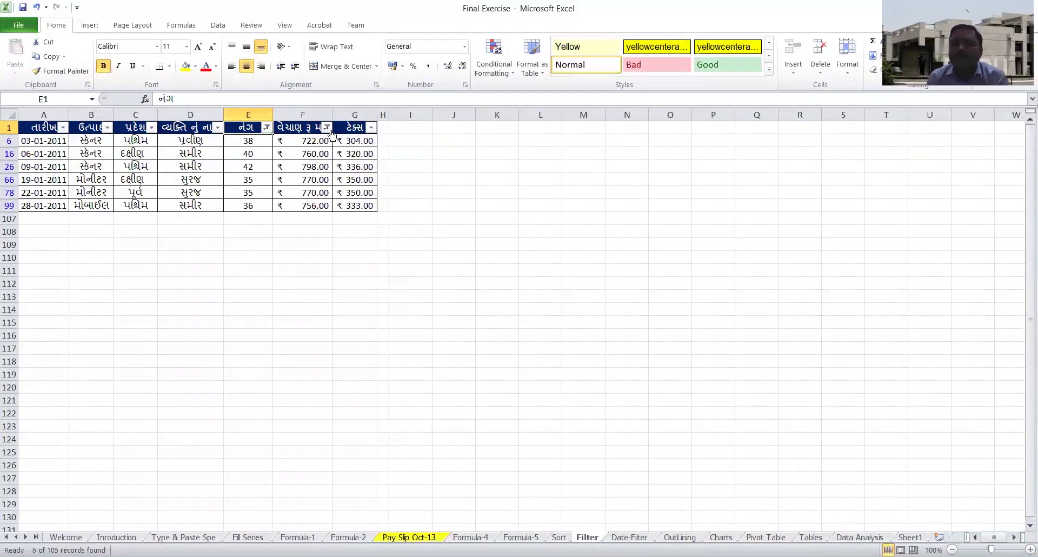
# - Clear the quantity filter and reselect all sales amount values
pyautogui.click(268, 128)
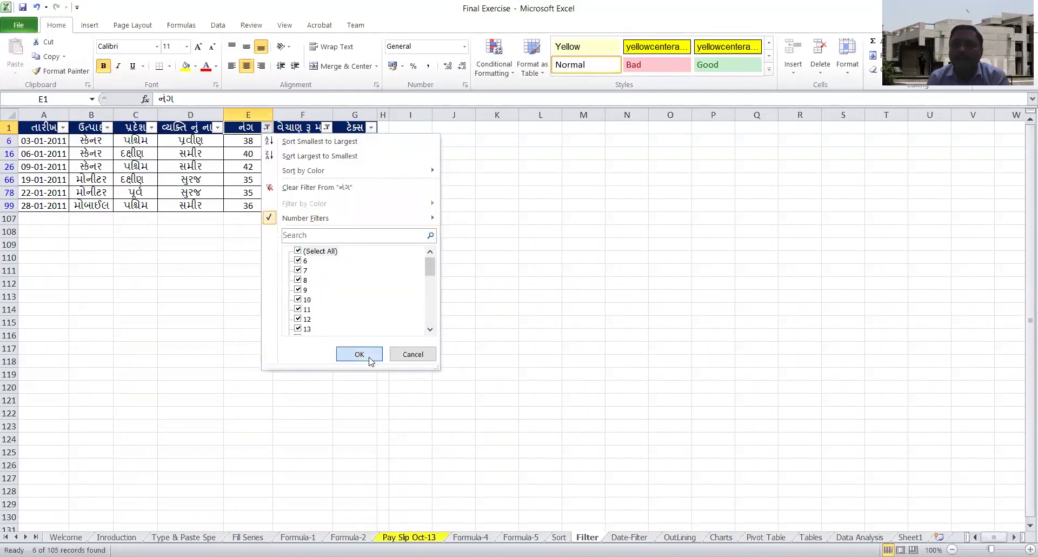
pyautogui.click(326, 128)
pyautogui.click(357, 250)
pyautogui.click(358, 251)
# - Clear the sales amount filter, then reapply it as below average, showing 61 of 105
pyautogui.click(419, 354)
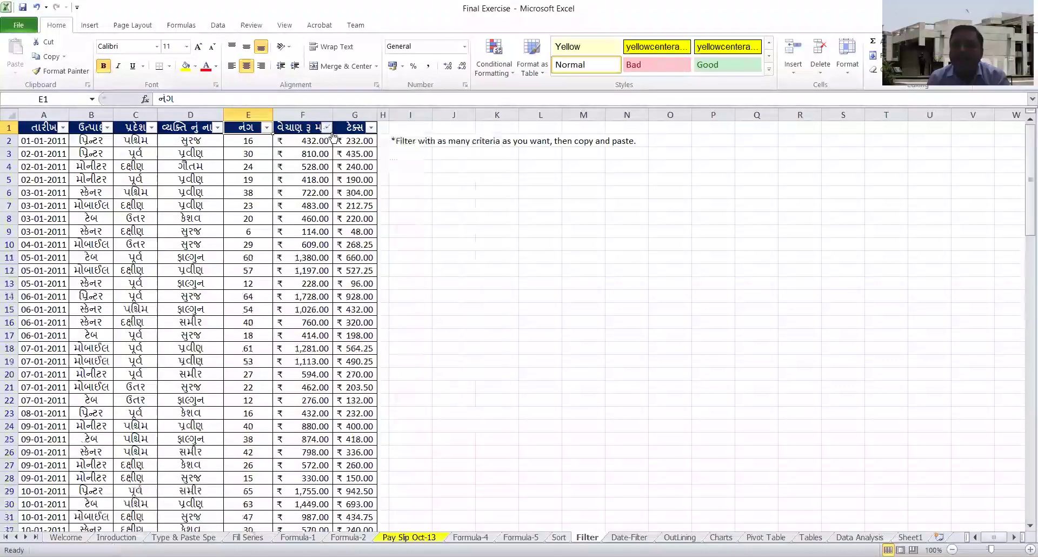
pyautogui.click(327, 128)
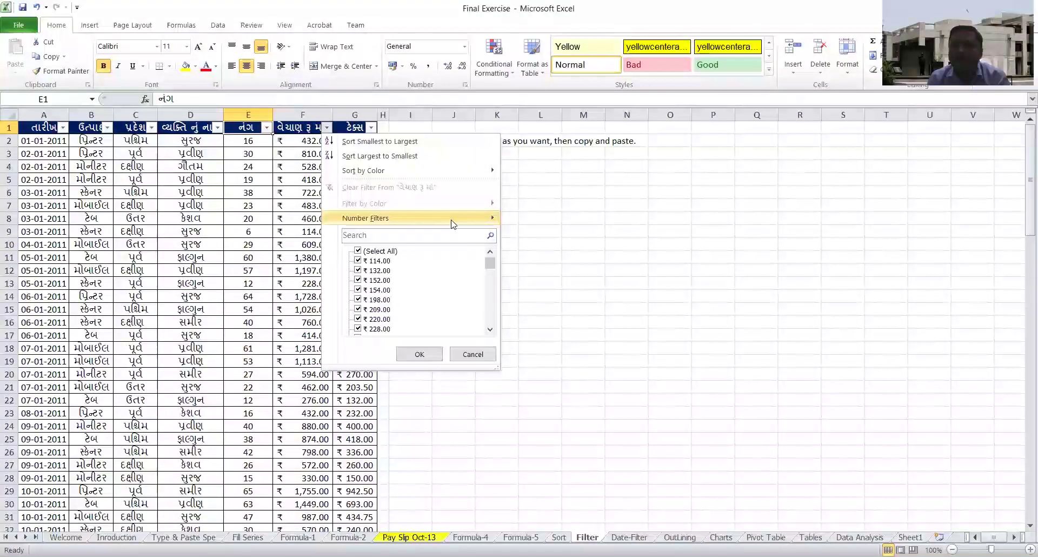
pyautogui.moveTo(452, 220)
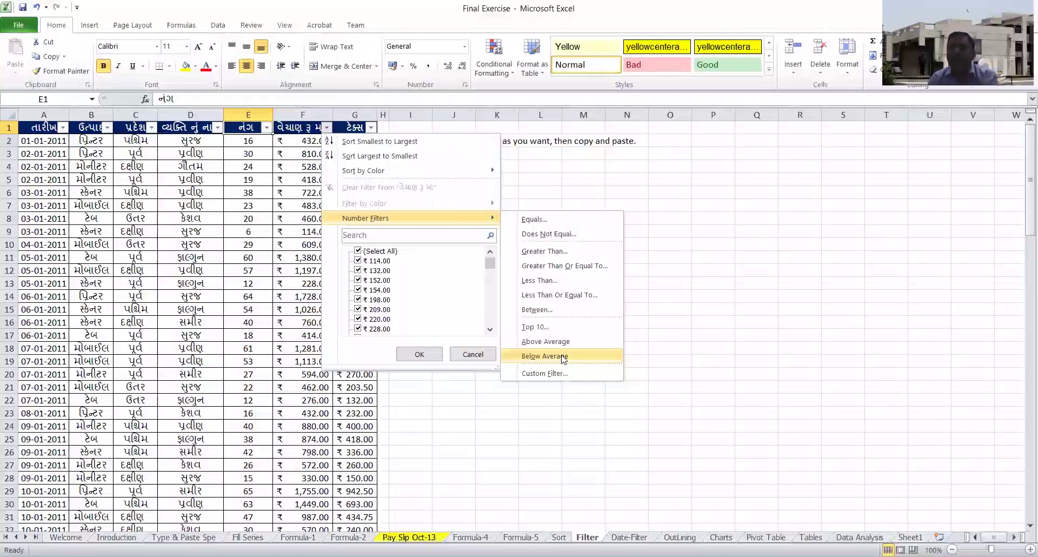
pyautogui.click(562, 357)
# - Scroll through the filtered rows, check the sales amount in F78, and return to the top
pyautogui.scroll(-5, 531, 333)
pyautogui.scroll(-8, 533, 331)
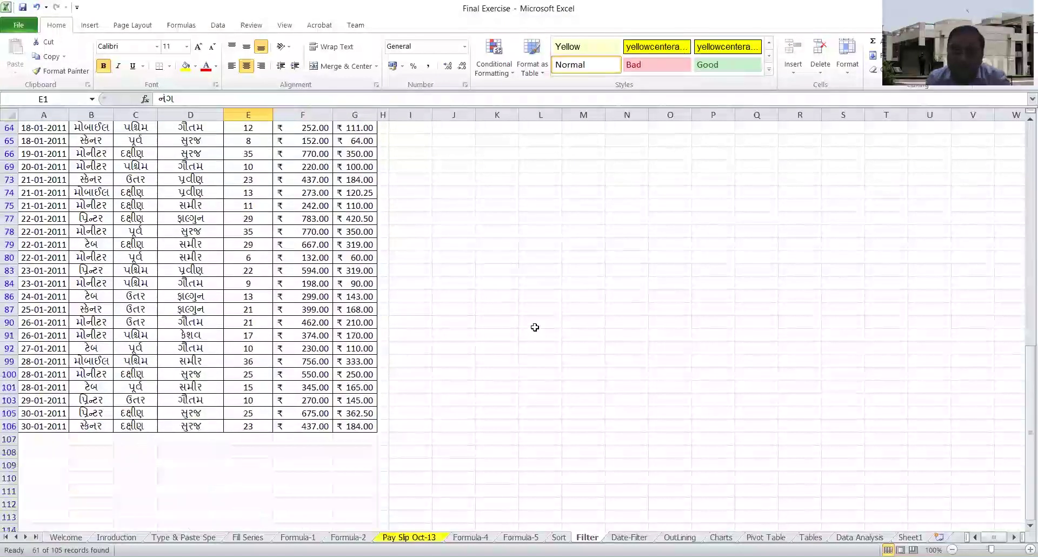
pyautogui.scroll(4, 535, 326)
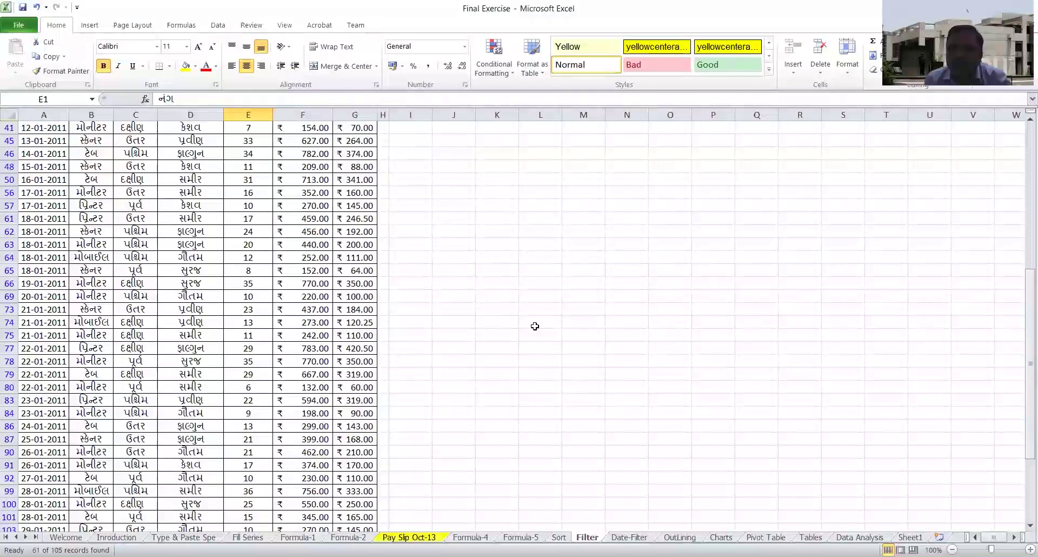
pyautogui.scroll(3, 535, 327)
pyautogui.scroll(3, 534, 327)
pyautogui.scroll(2, 532, 328)
pyautogui.scroll(-2, 519, 341)
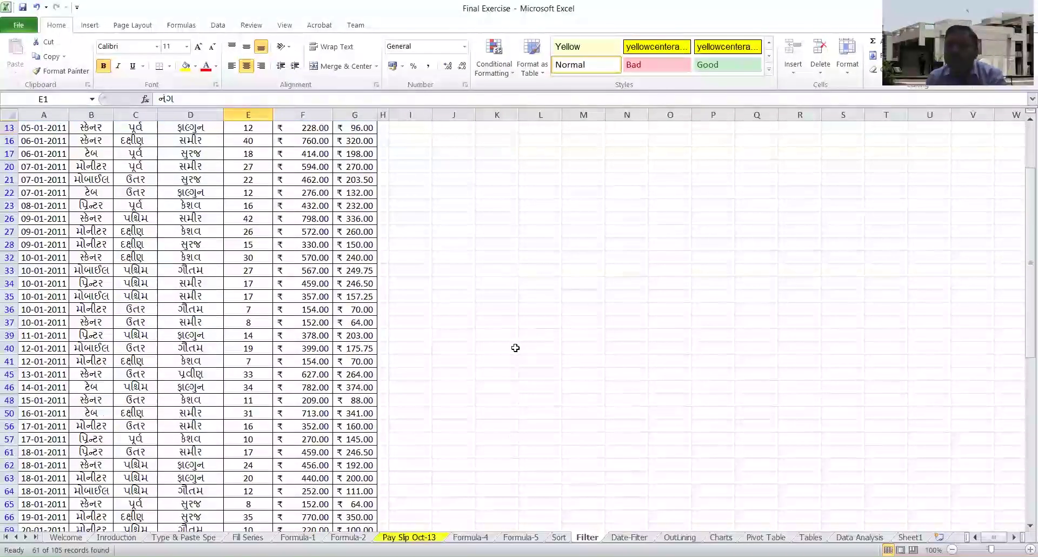
pyautogui.scroll(-2, 535, 352)
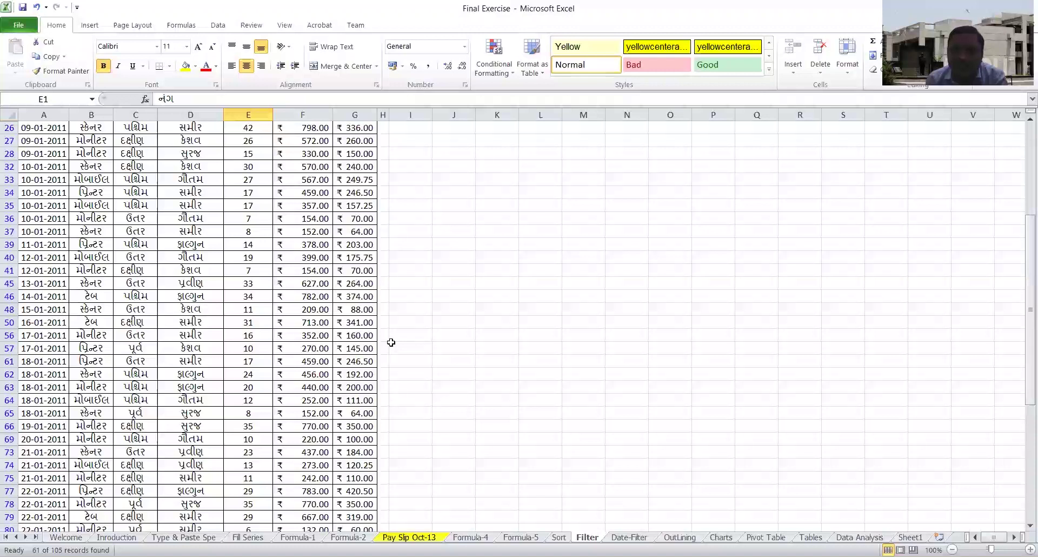
pyautogui.scroll(-5, 391, 343)
pyautogui.click(322, 297)
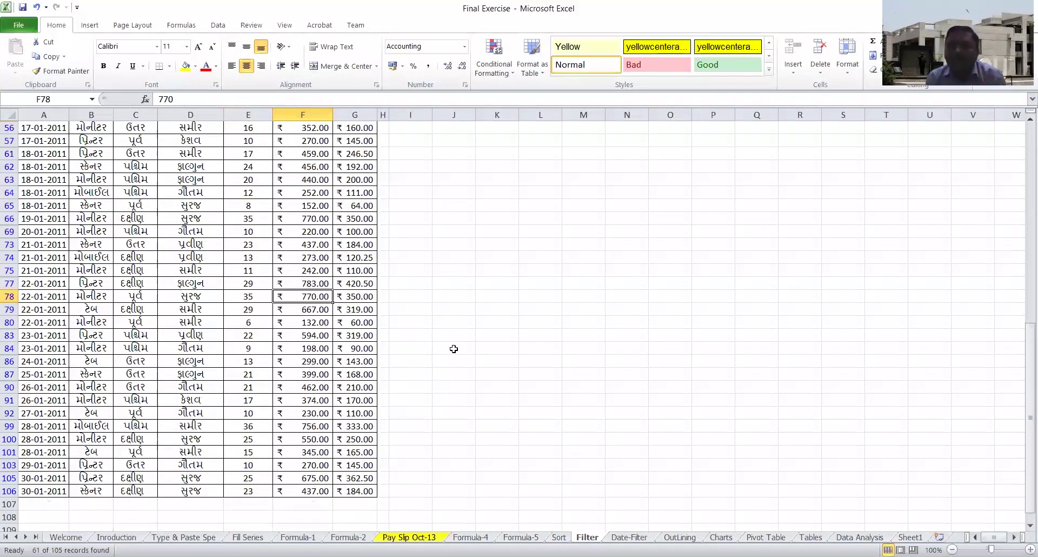
pyautogui.scroll(4, 451, 349)
pyautogui.scroll(3, 452, 349)
pyautogui.scroll(4, 451, 349)
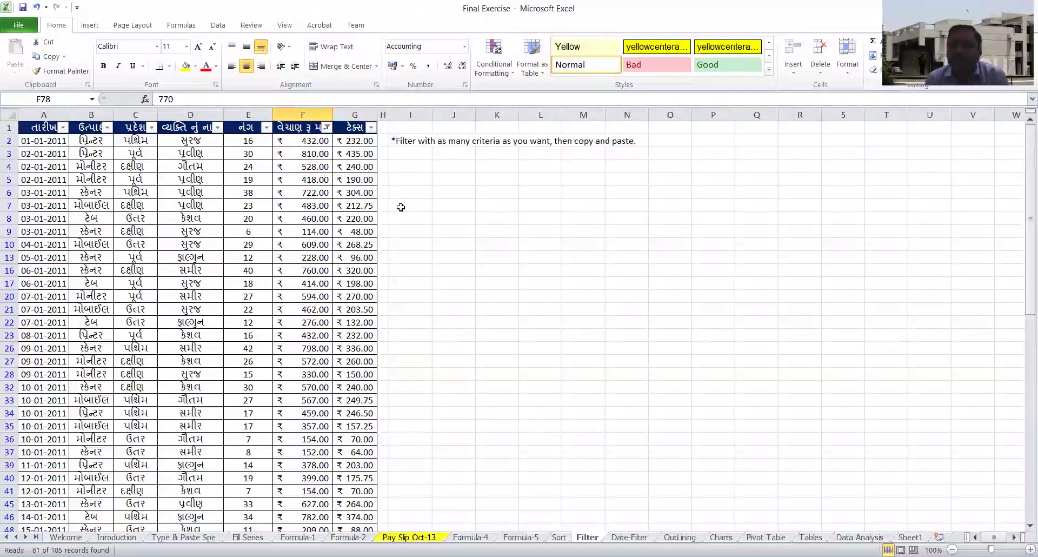